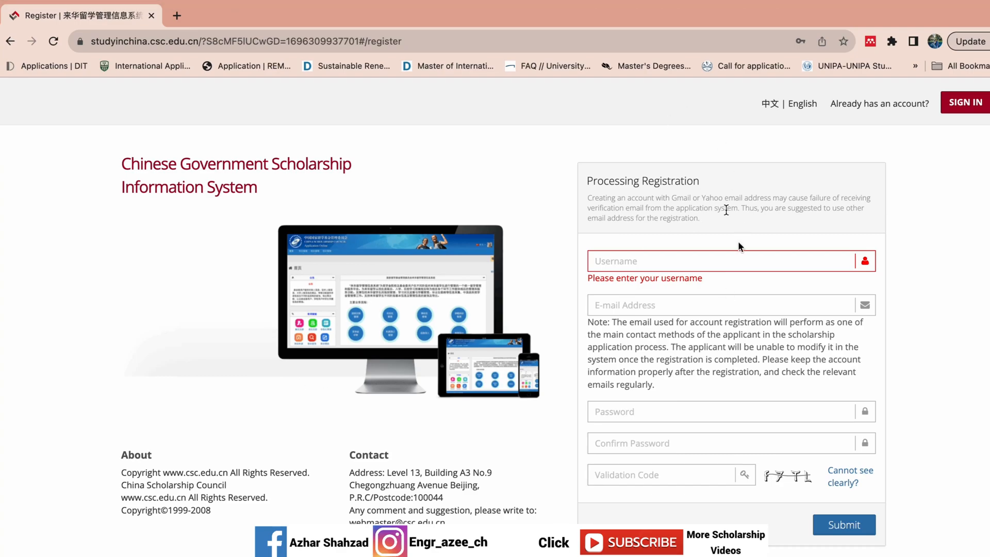
Step: Enter the account username and begin typing the e-mail address on the registration form
left_click(815, 301)
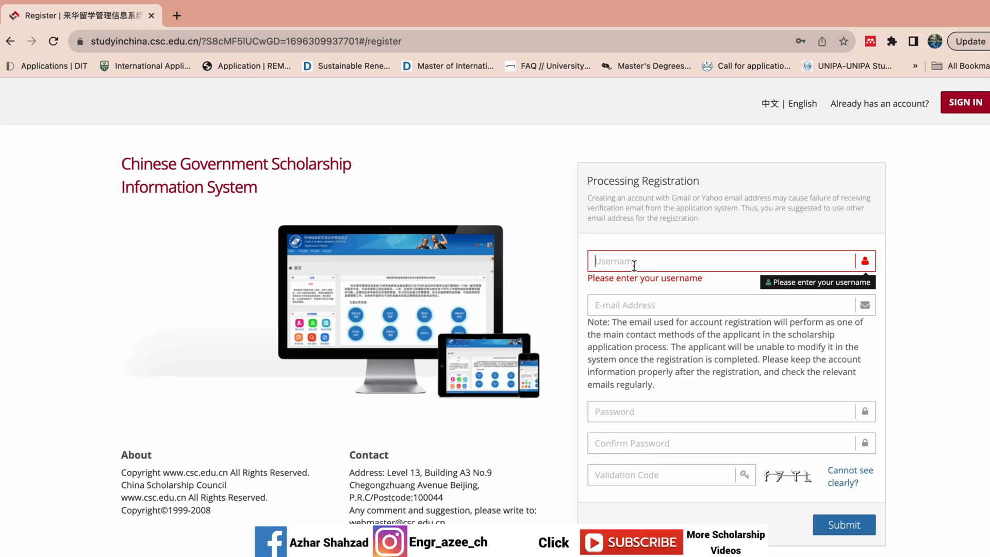
type("Azhar786")
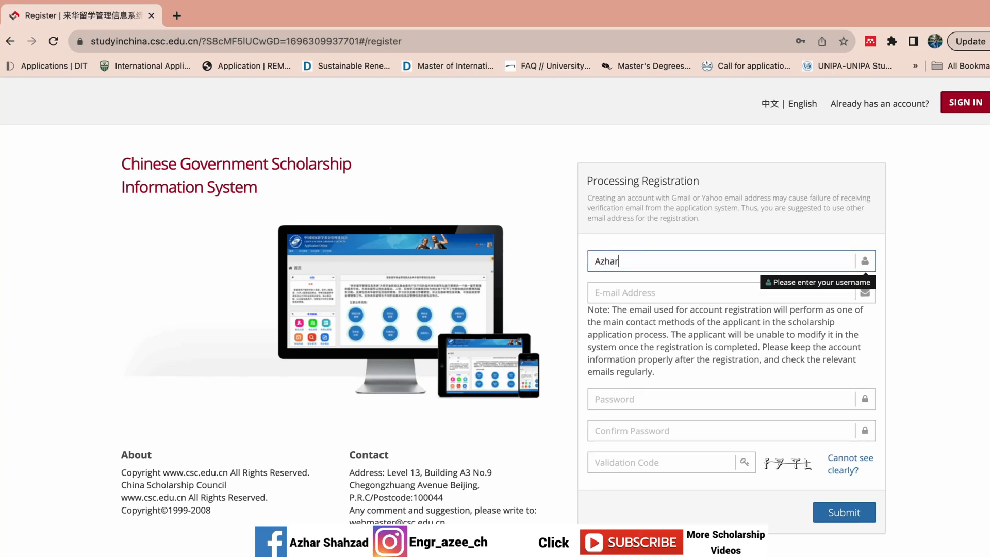
left_click(625, 296)
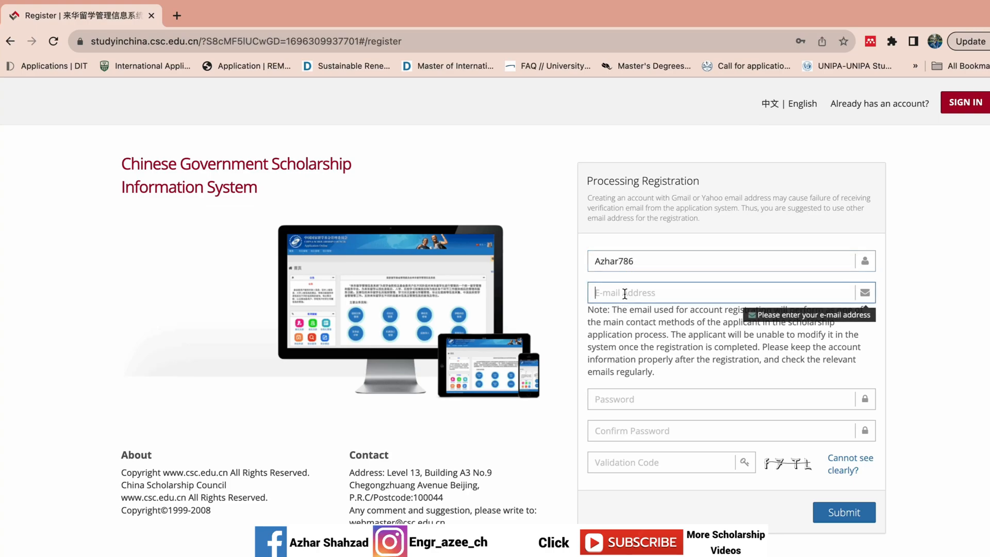
type("sha")
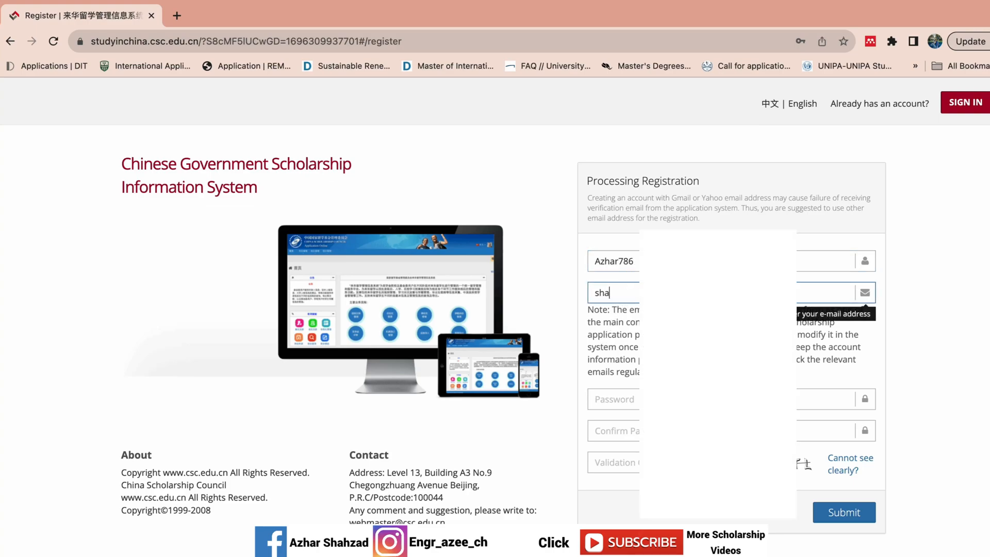
type("hzadazh")
Step: Enter the account password and retype it in Confirm Password
left_click(616, 402)
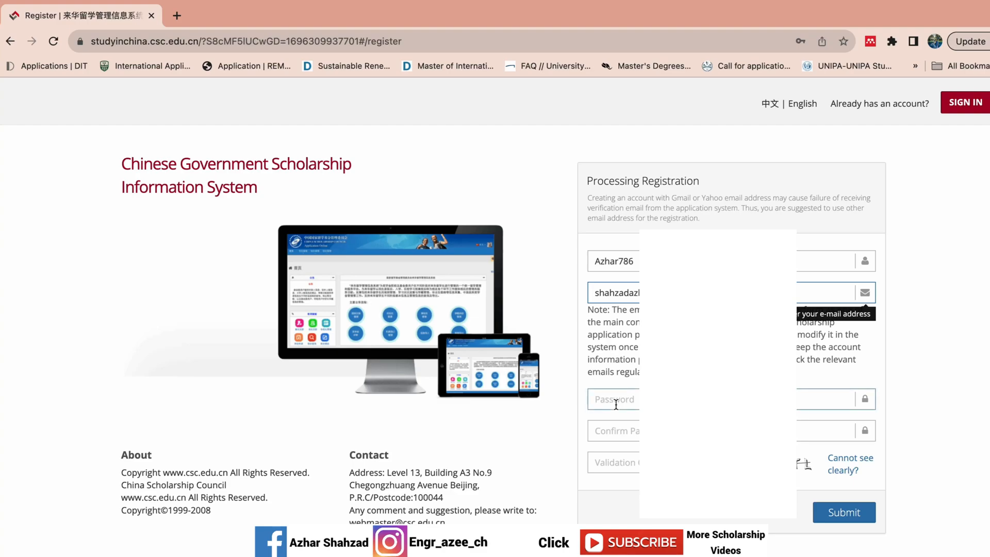
left_click(497, 411)
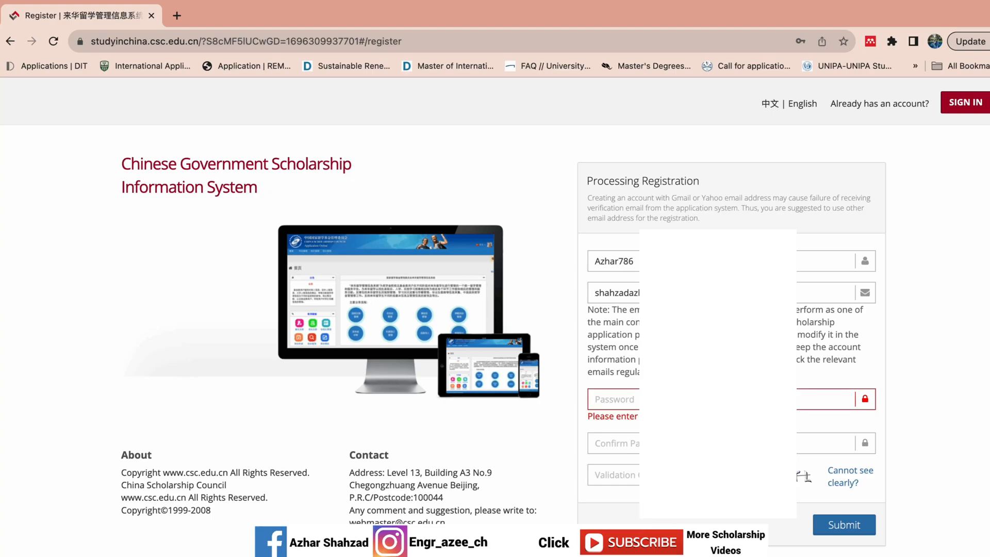
left_click(637, 402)
type("******")
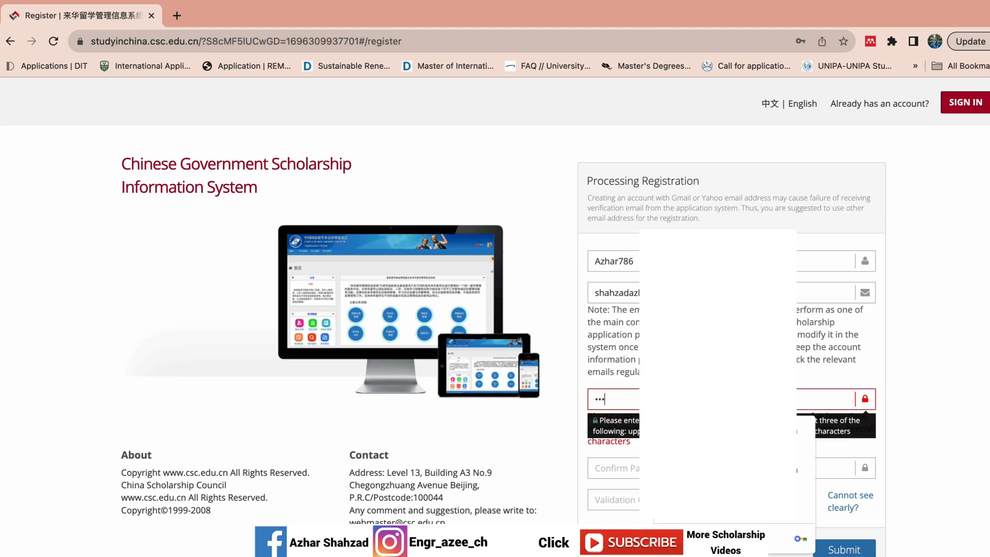
type("***")
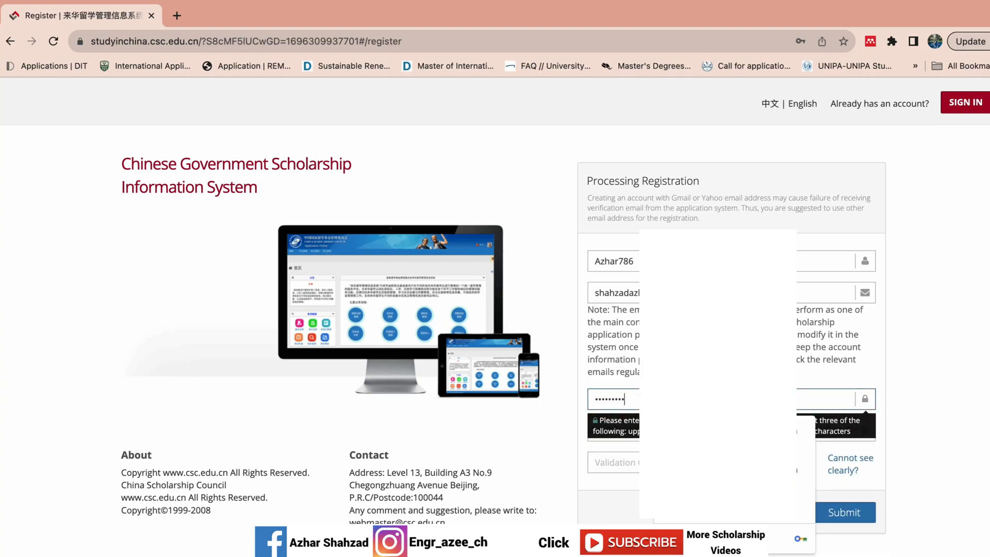
key("Tab")
type("*********")
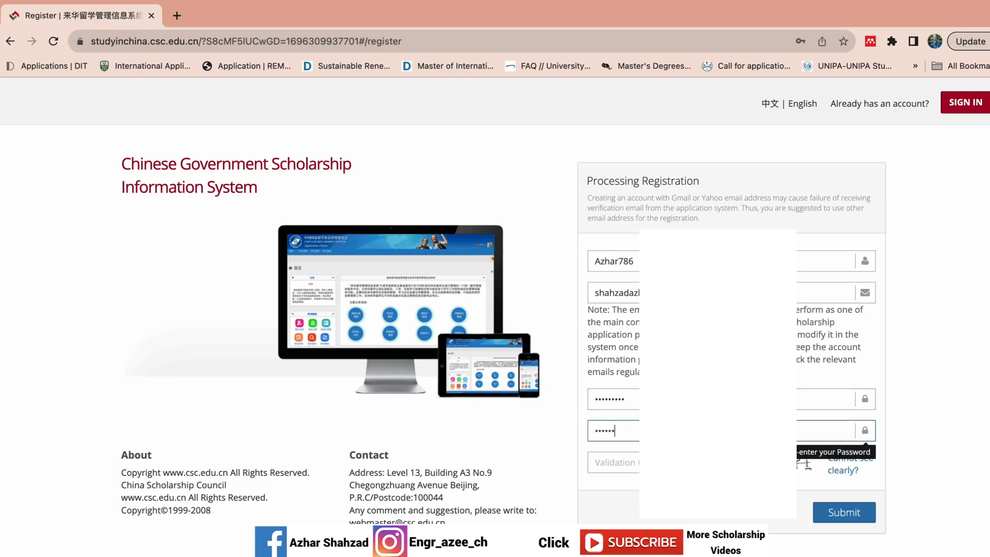
Step: Enter the captcha validation code and submit the registration
left_click(627, 458)
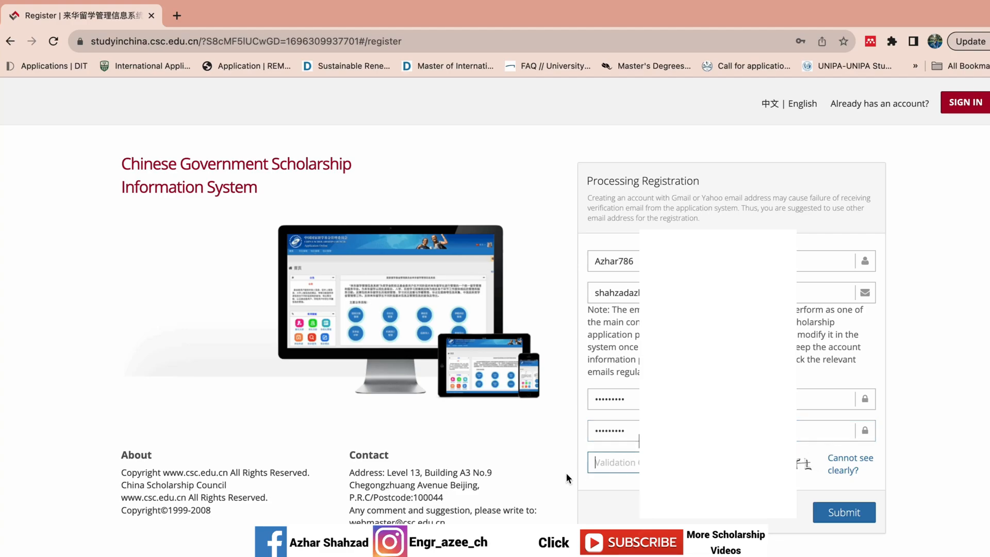
type("f7TL")
left_click(840, 518)
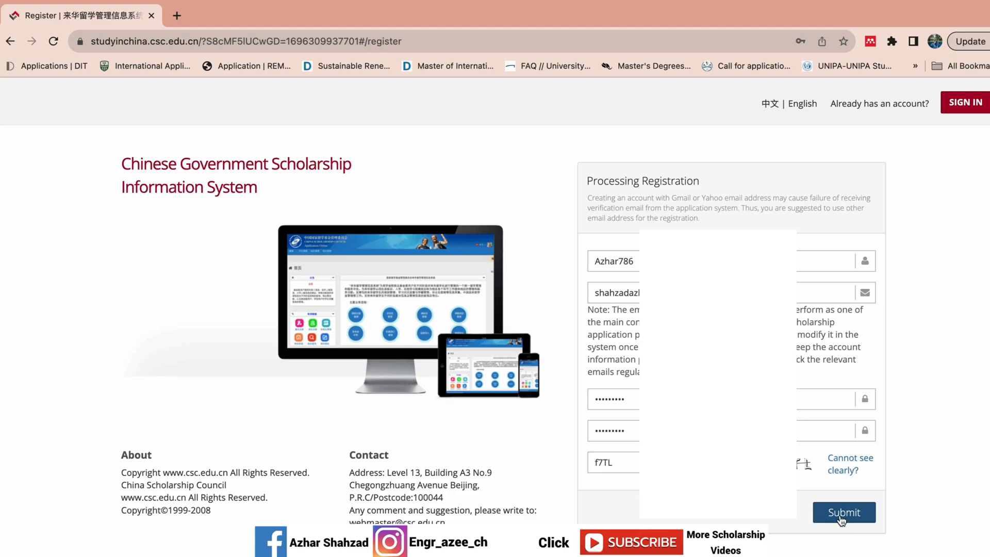
Step: Clear the rejected validation code, refresh the captcha, enter the new code and resubmit
left_click(841, 518)
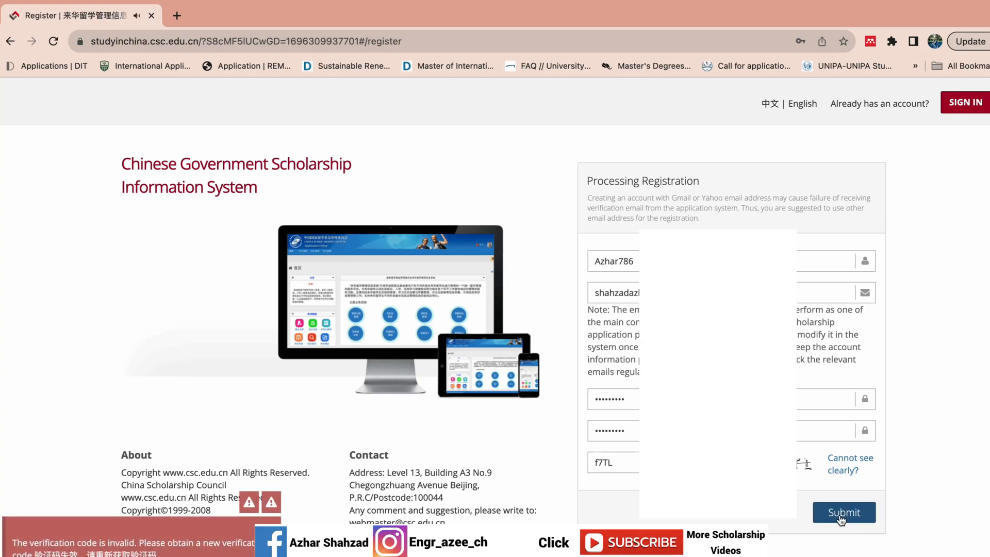
left_click(631, 463)
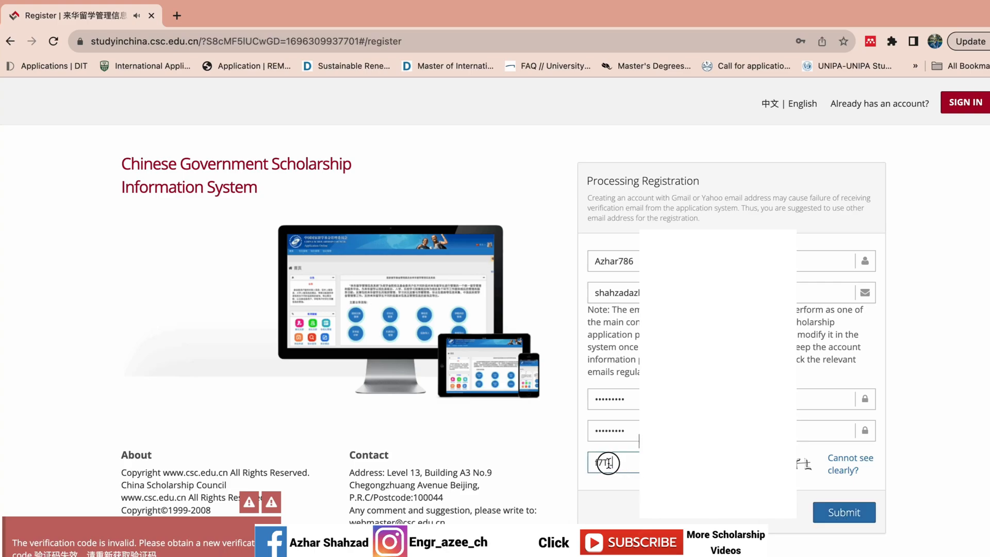
double_click(591, 462)
key("BackSpace")
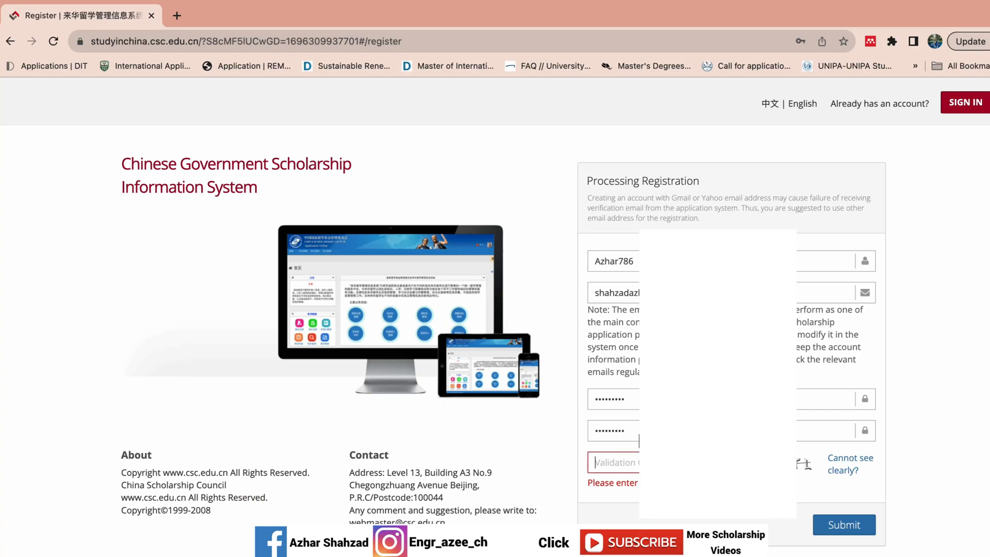
left_click(845, 469)
left_click(637, 464)
type("Ef2U")
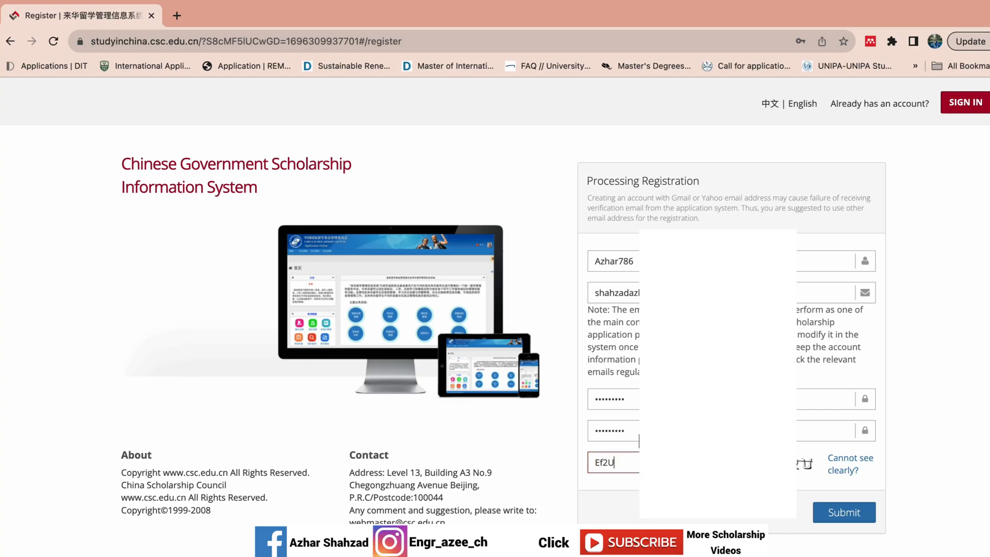
left_click(860, 513)
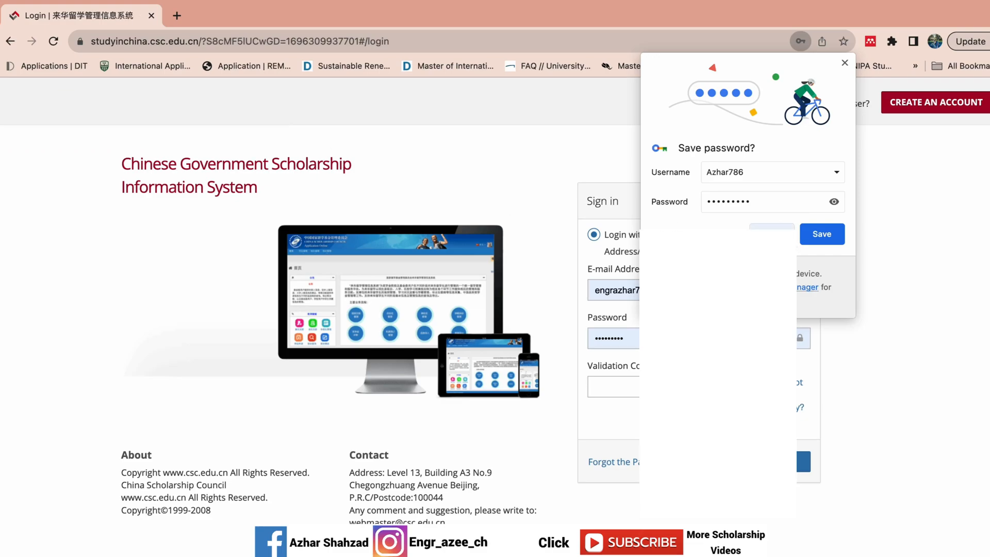
Step: Save the CGSIS login password in Chrome's password prompt
left_click(820, 235)
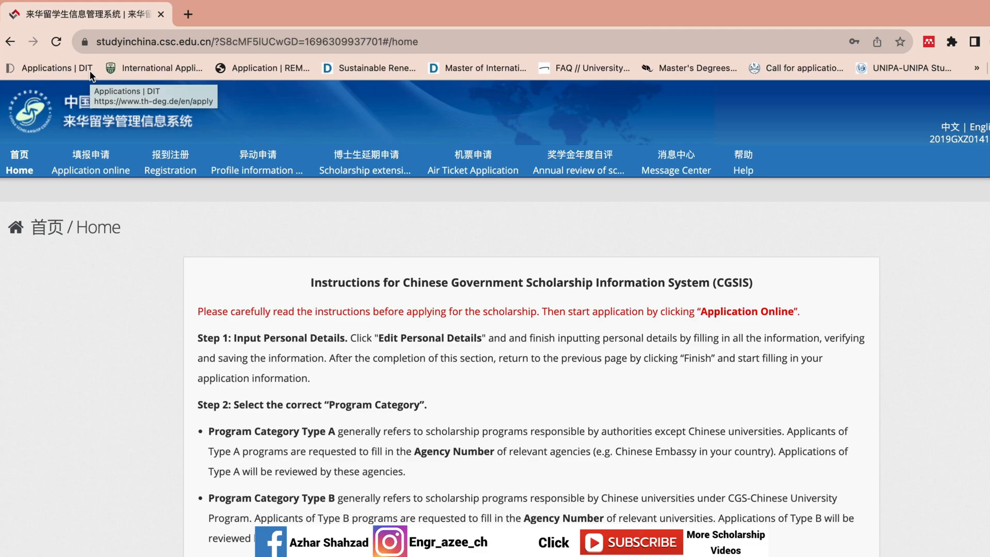
scroll(495, 309, "down", 2)
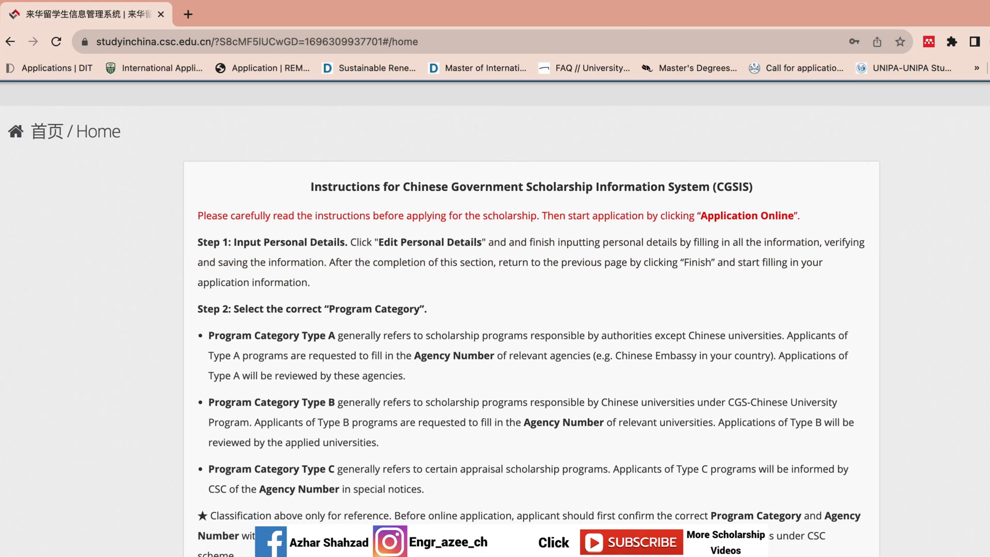
scroll(482, 312, "down", 1)
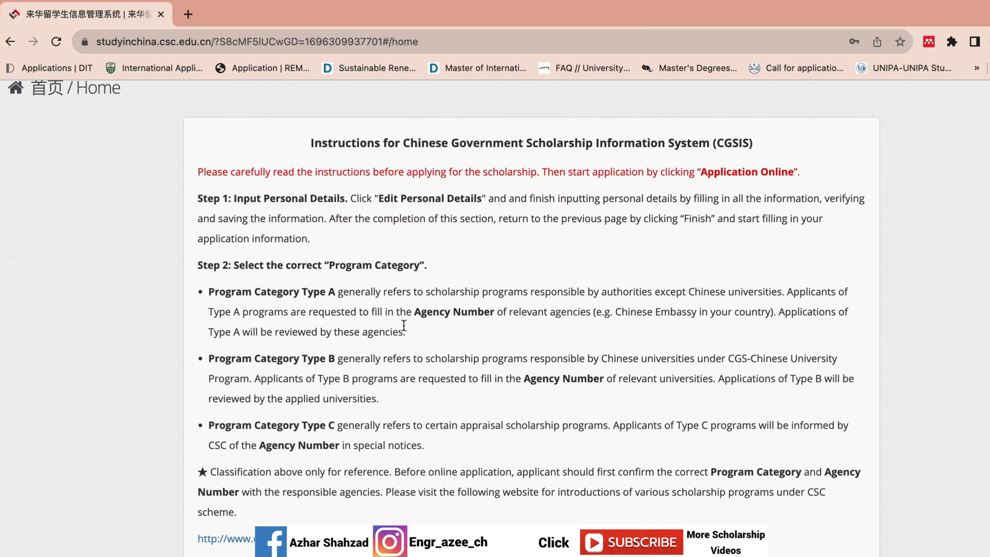
left_click_drag(404, 325, 241, 294)
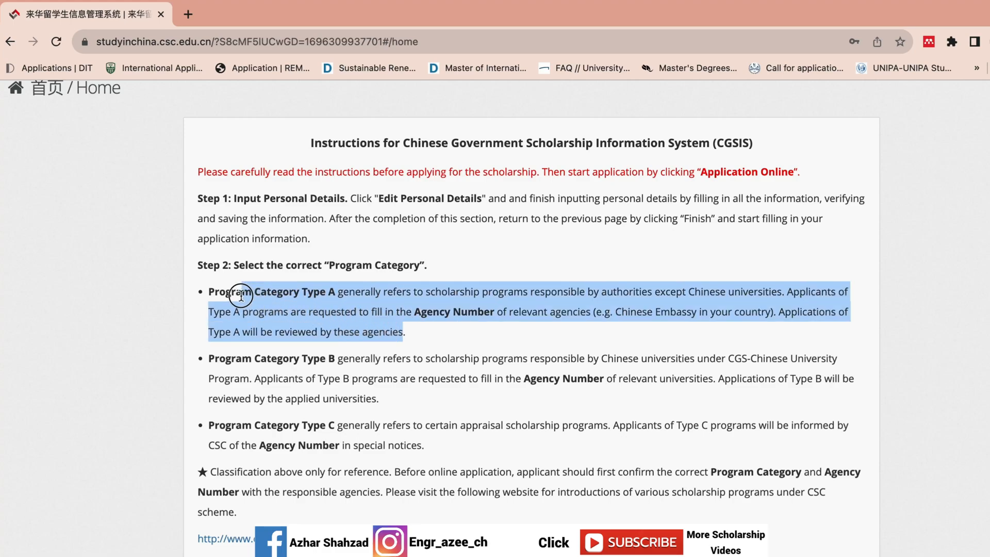
left_click_drag(407, 335, 213, 292)
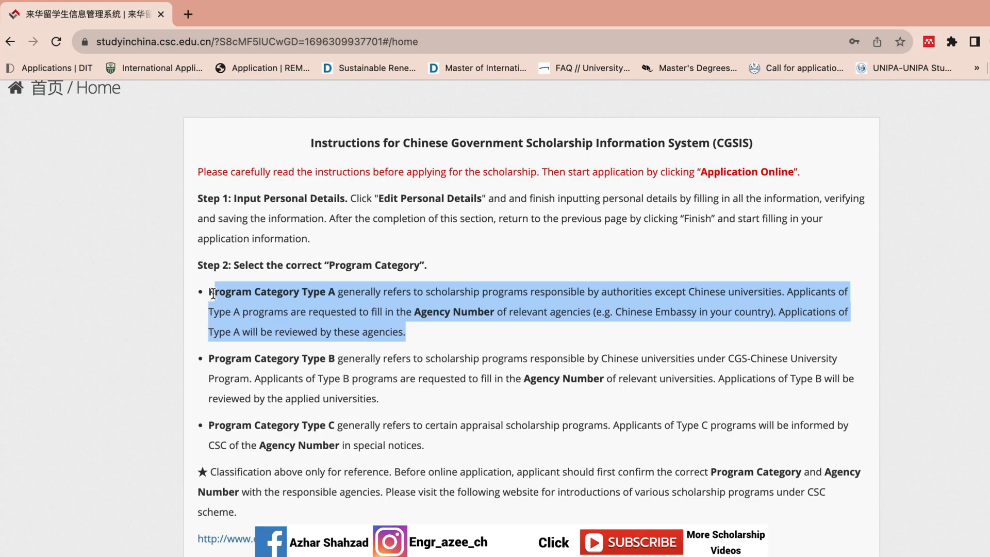
left_click(381, 398)
left_click_drag(381, 397, 207, 355)
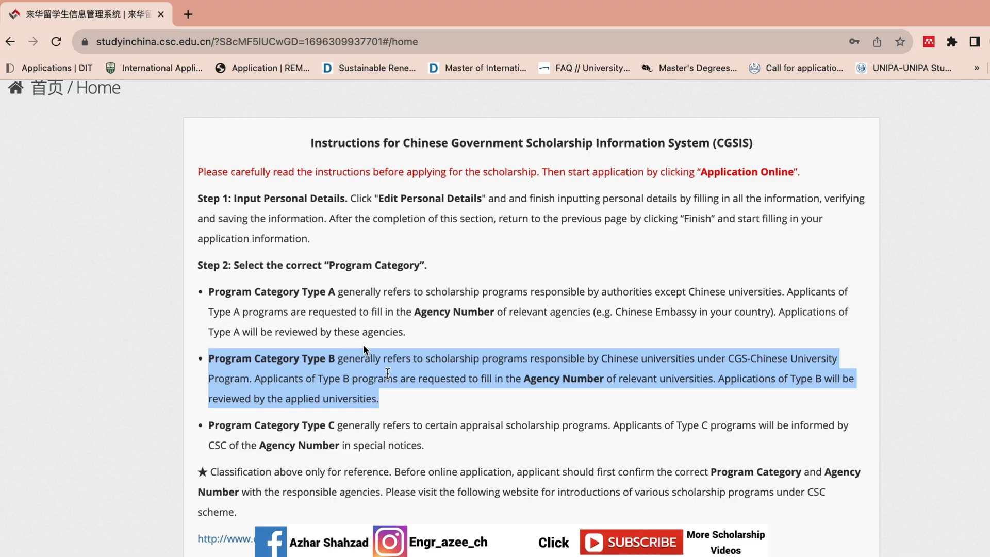
left_click_drag(424, 445, 208, 424)
left_click(401, 399)
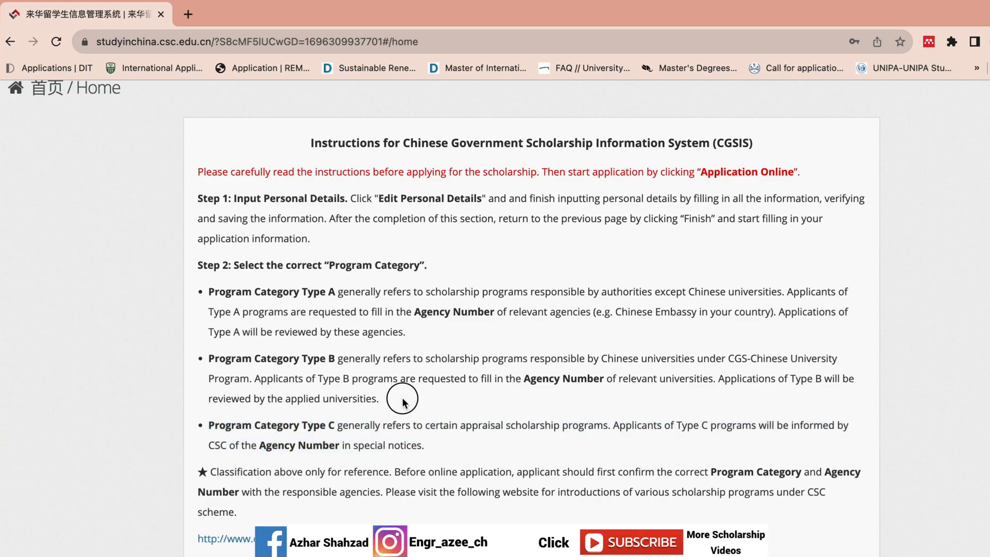
left_click_drag(398, 403, 210, 292)
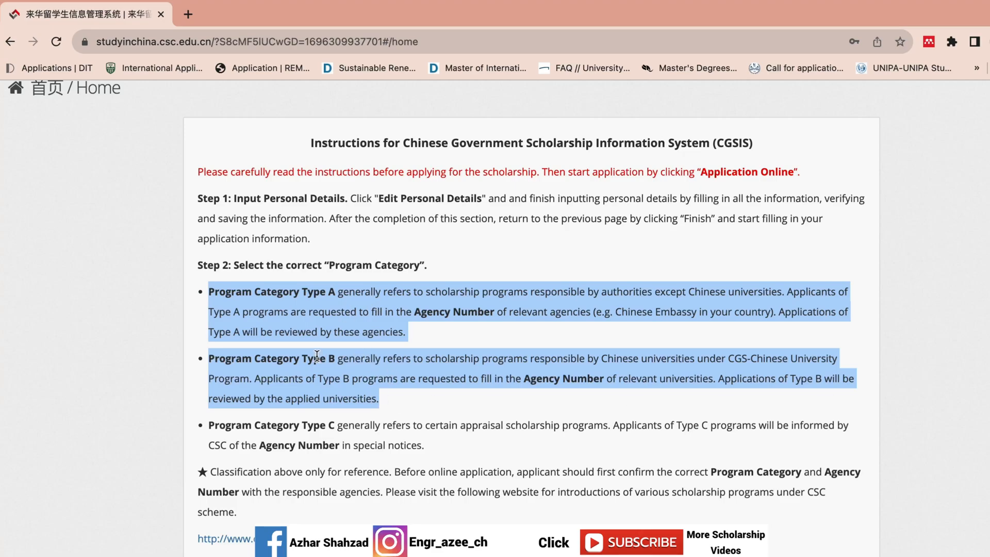
scroll(316, 356, "down", 7)
scroll(347, 406, "down", 1)
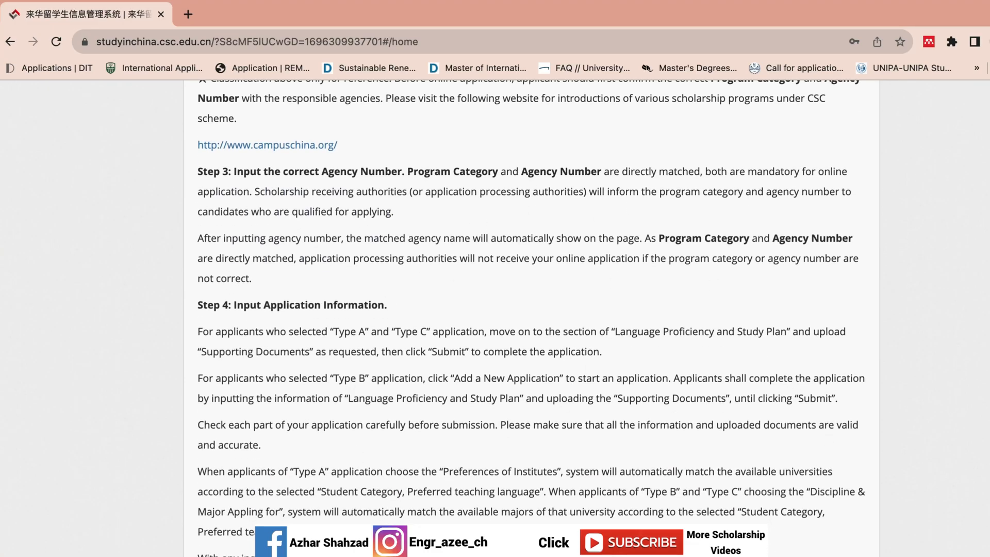
scroll(531, 320, "down", 8)
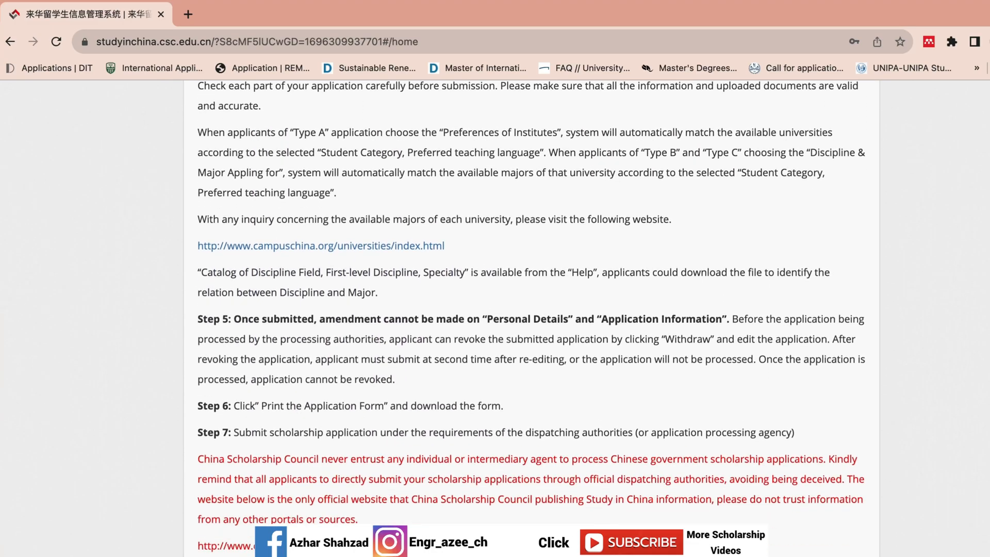
scroll(531, 314, "down", 2)
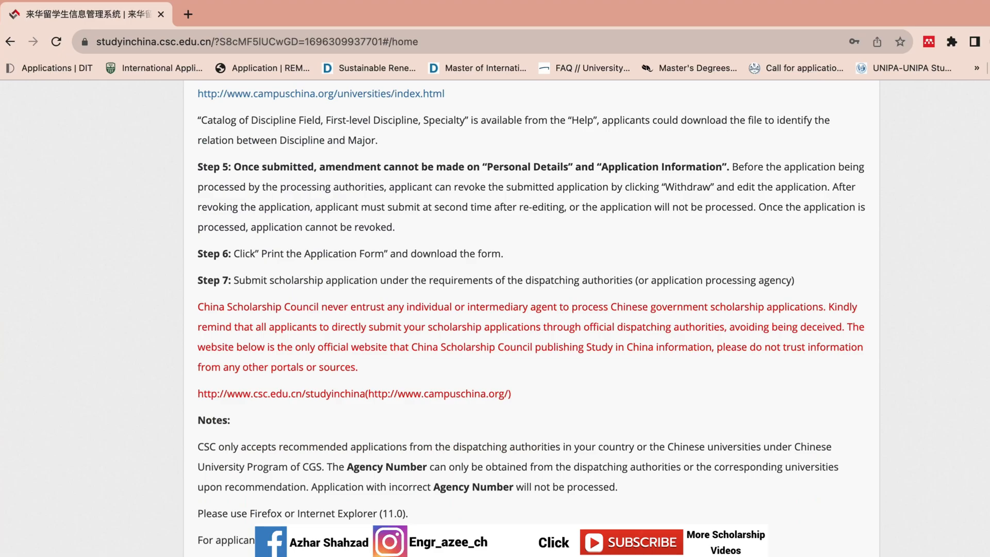
scroll(531, 314, "up", 6)
scroll(531, 309, "up", 5)
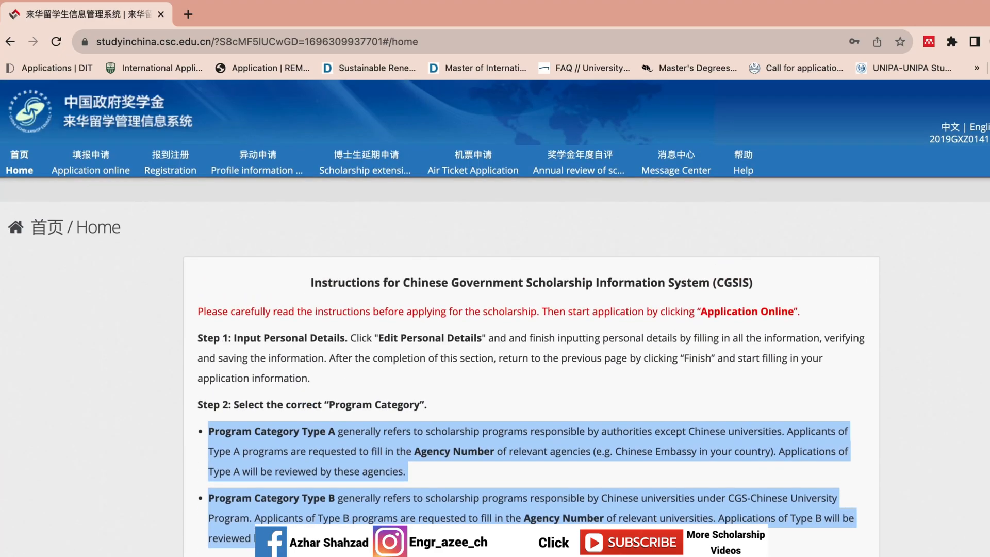
Step: Go to Application online and open the Edit Personal Details form
left_click(531, 251)
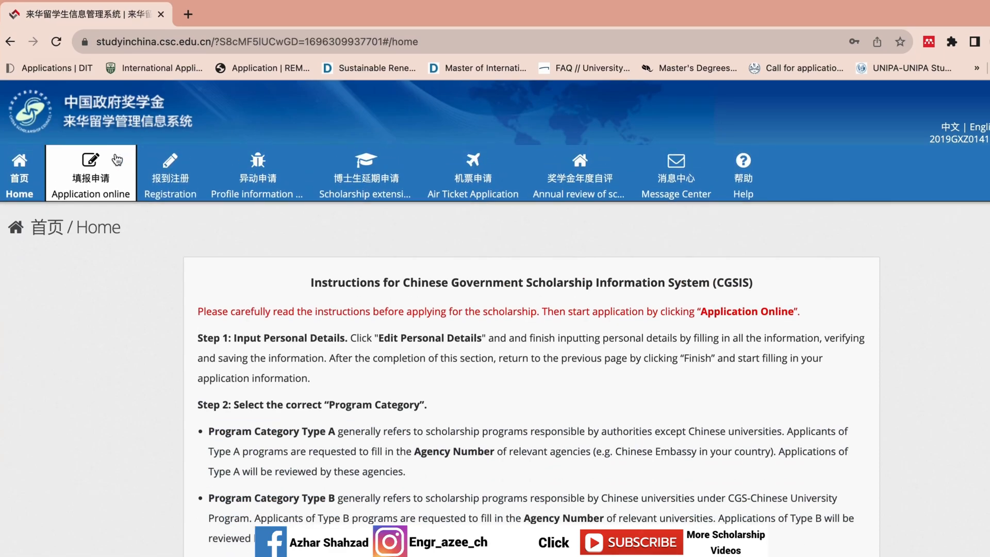
left_click(117, 160)
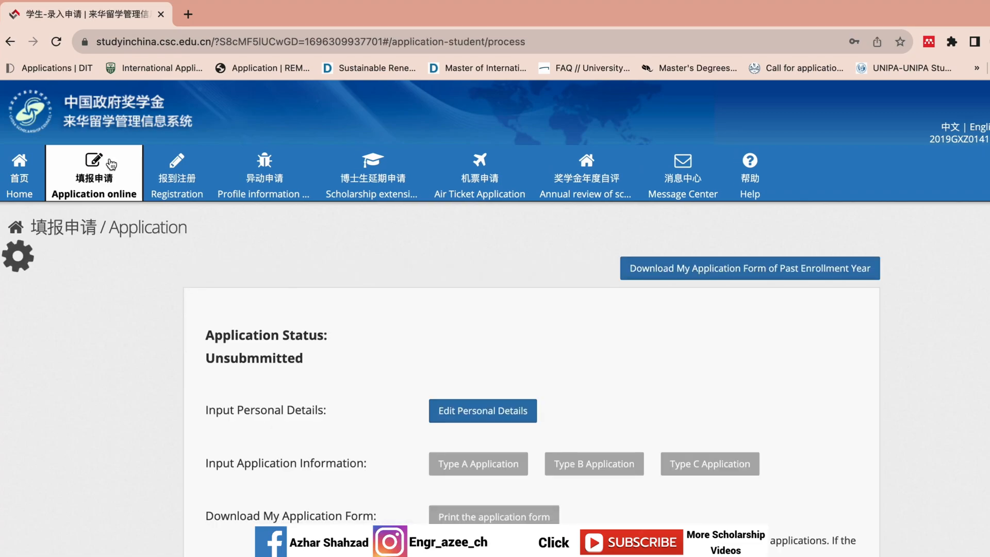
scroll(495, 319, "down", 1)
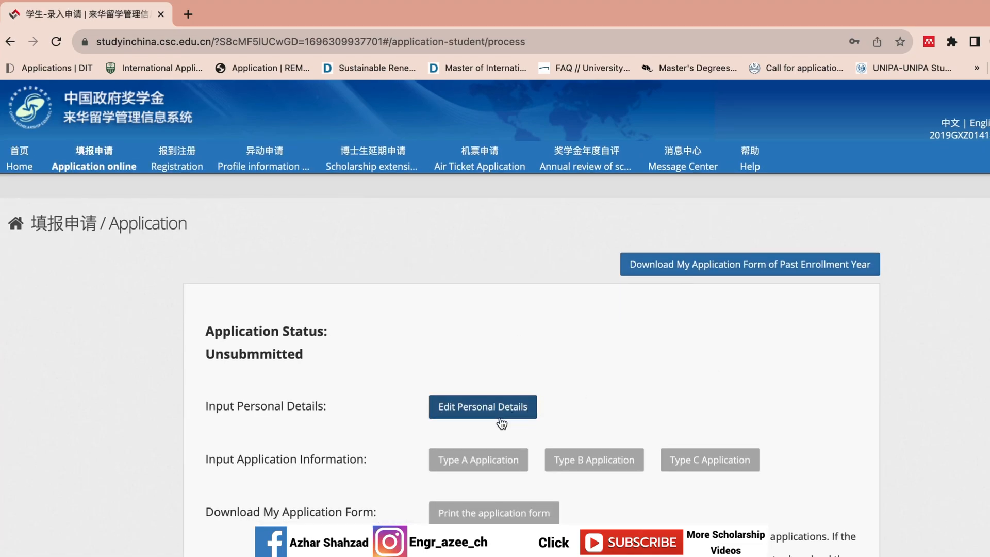
left_click(450, 406)
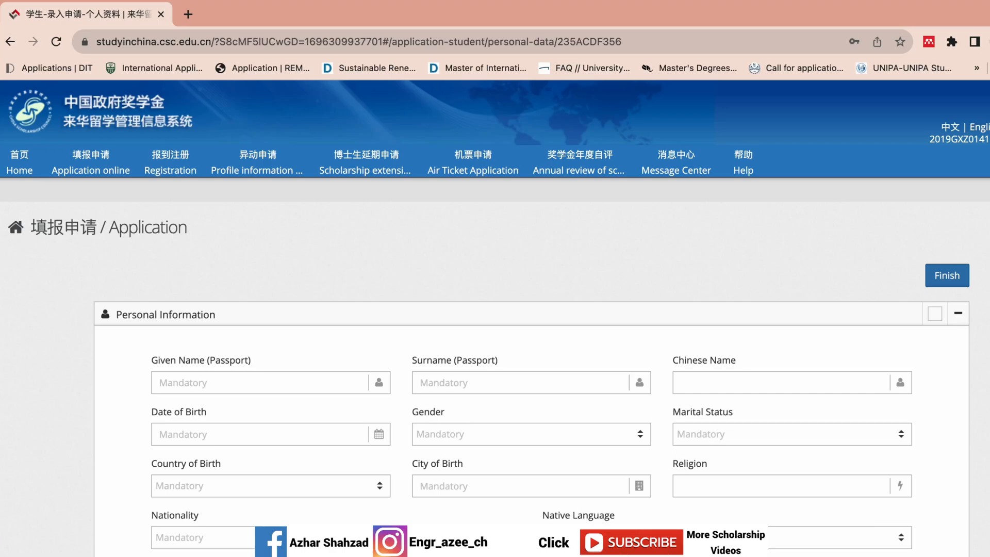
Step: Enter the applicant's given name, surname and Chinese name using Pinyin input
scroll(494, 310, "down", 15)
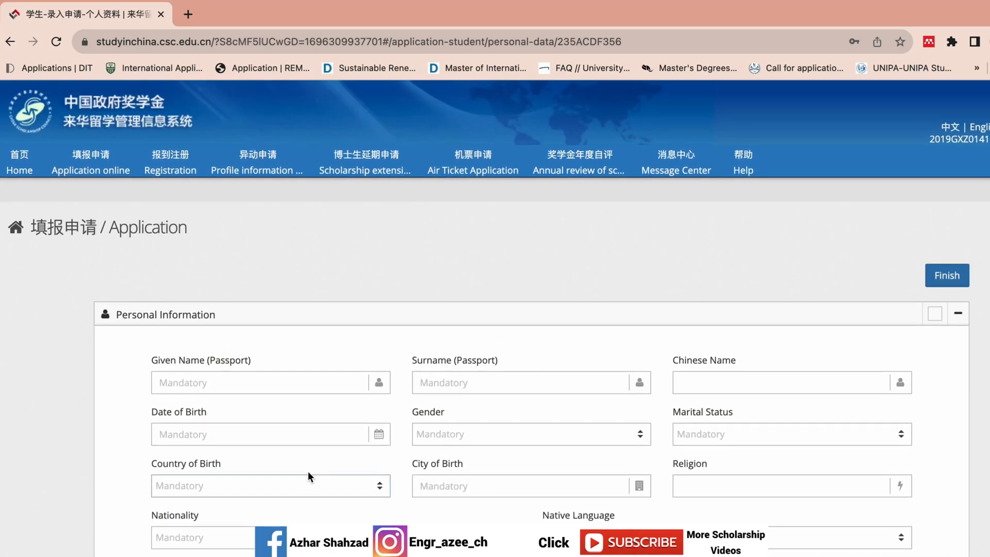
left_click(317, 389)
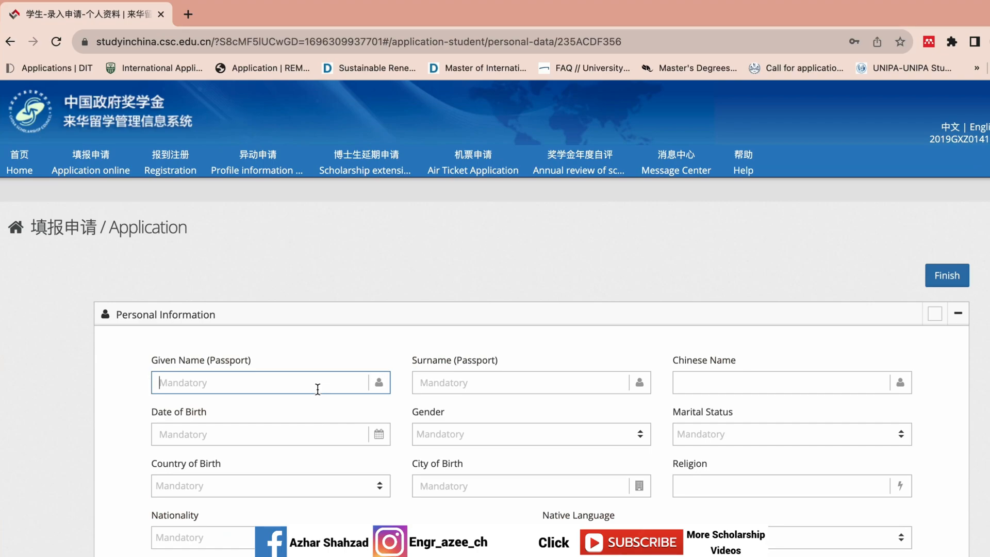
left_click(495, 379)
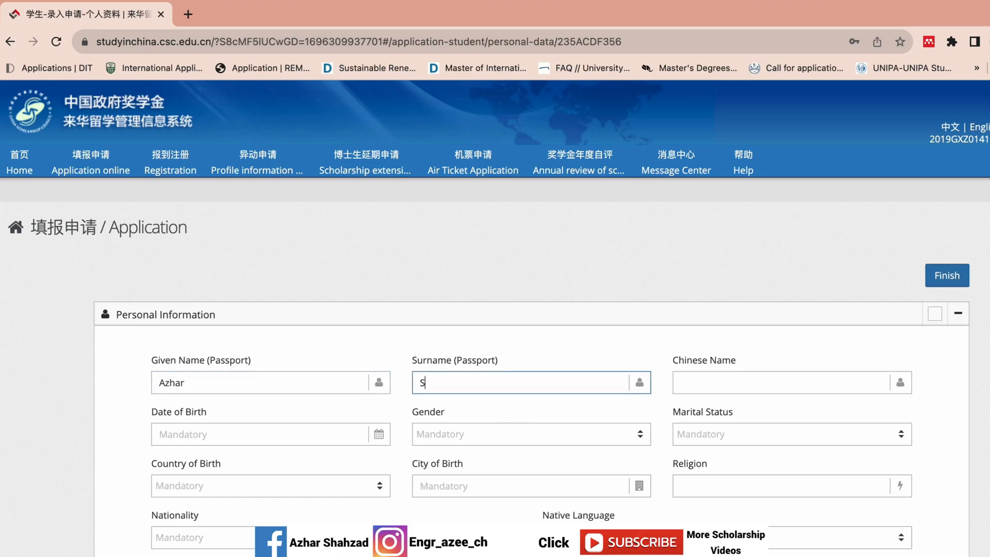
left_click(737, 380)
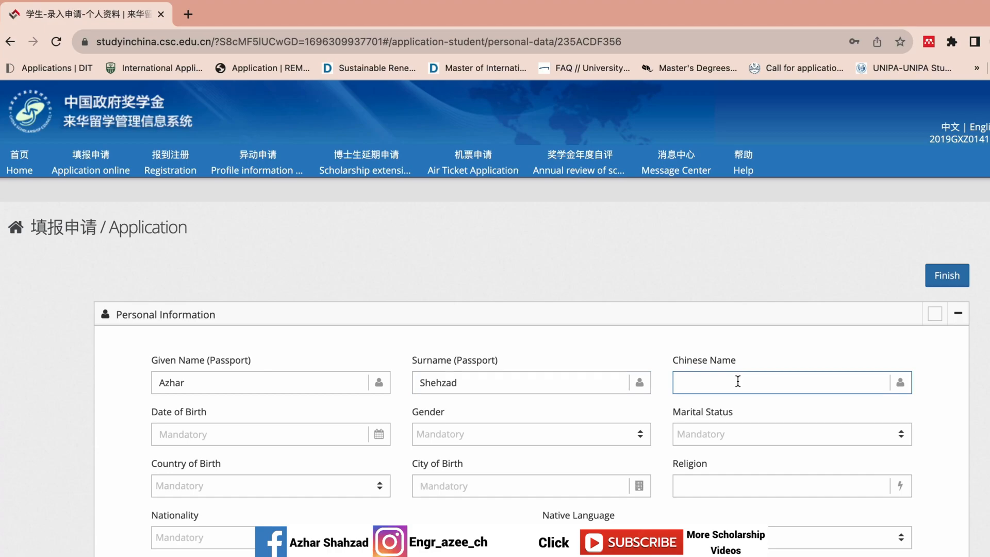
key("ctrl+space")
type("a")
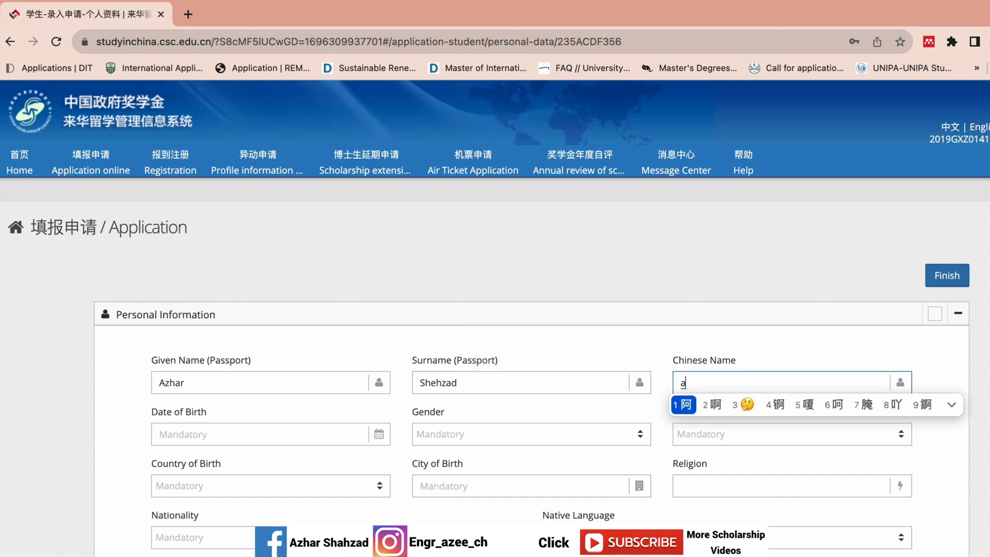
left_click(691, 403)
type("zi")
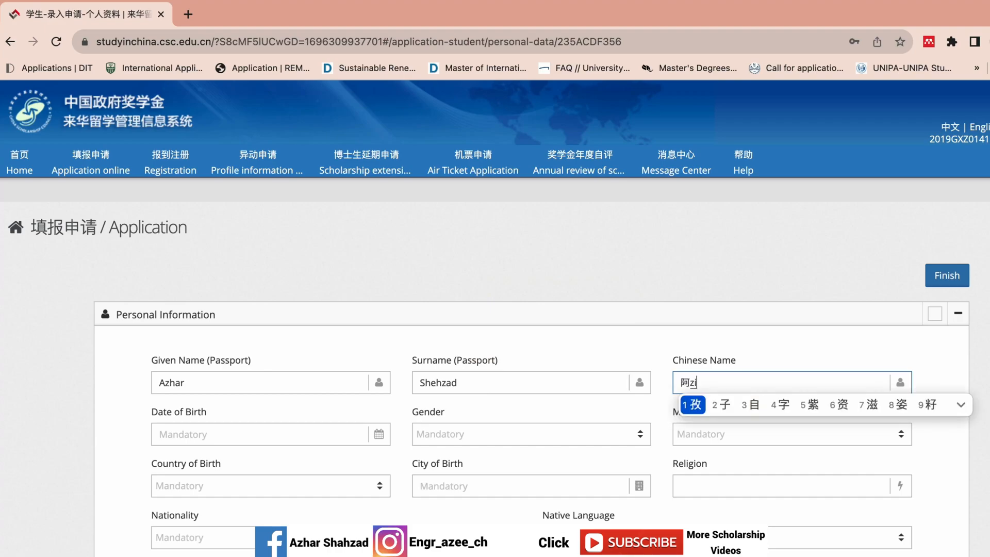
left_click(691, 405)
type("er")
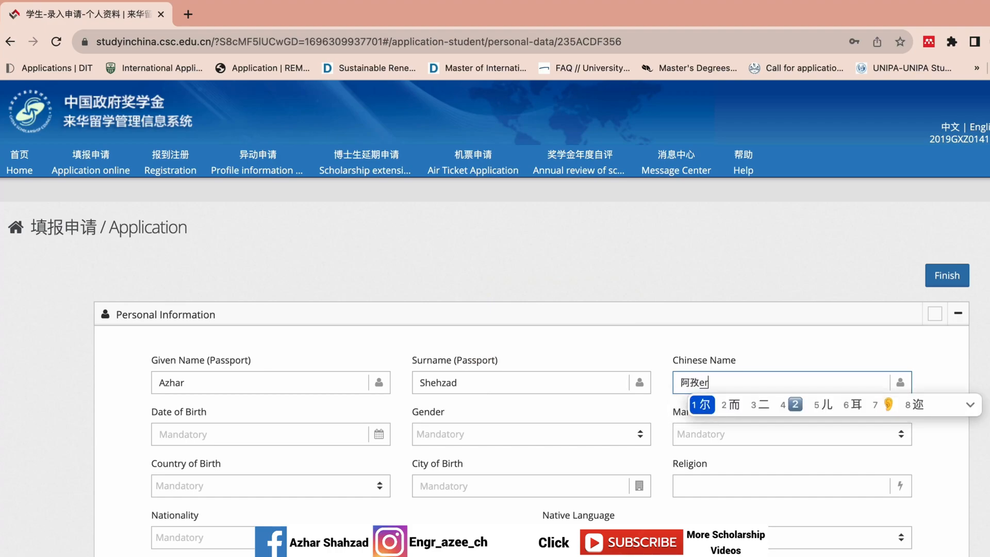
left_click(702, 404)
left_click(220, 433)
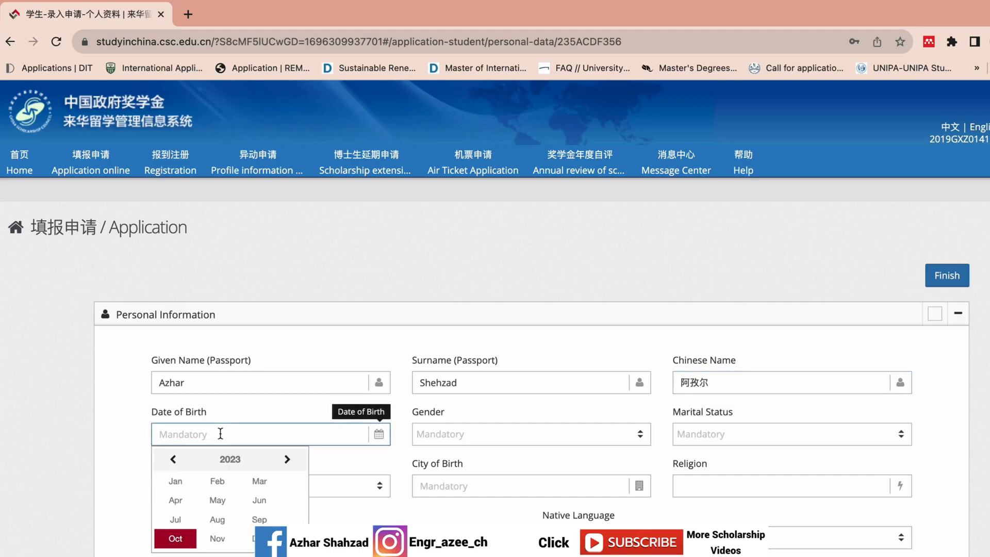
left_click(176, 461)
left_click(176, 460)
left_click(176, 461)
left_click(222, 462)
left_click(173, 459)
left_click(173, 459)
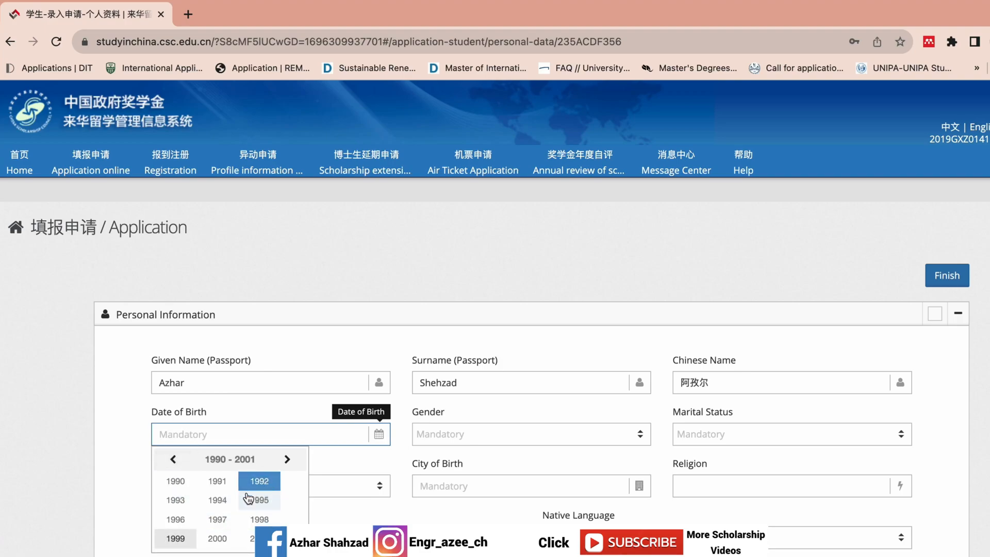
left_click(175, 500)
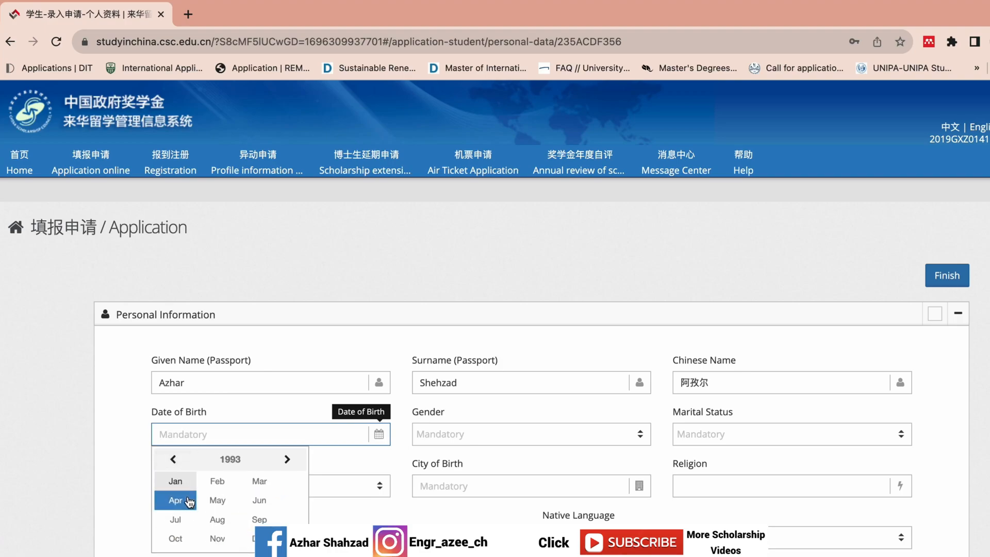
left_click(256, 520)
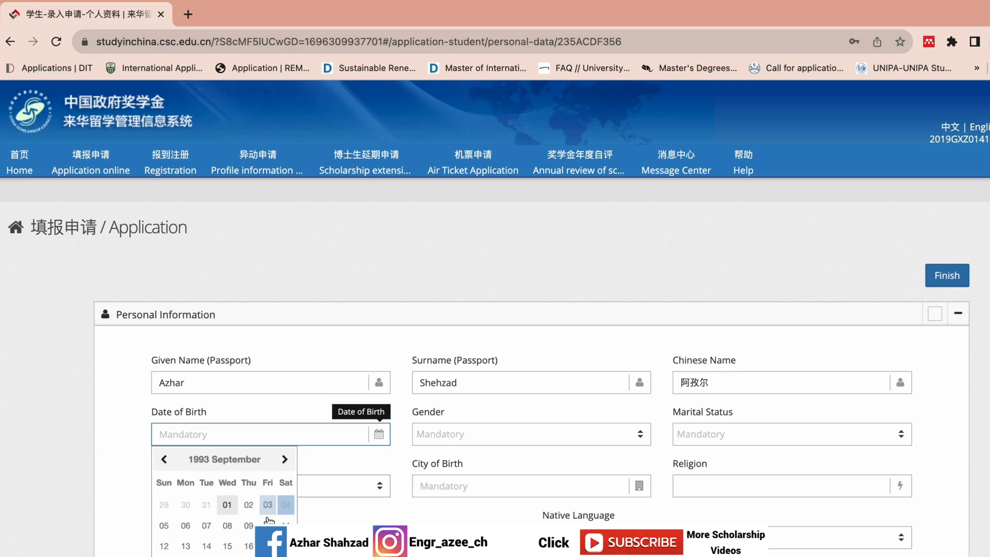
left_click(249, 525)
Step: Set gender to Male and marital status to Single
left_click(484, 443)
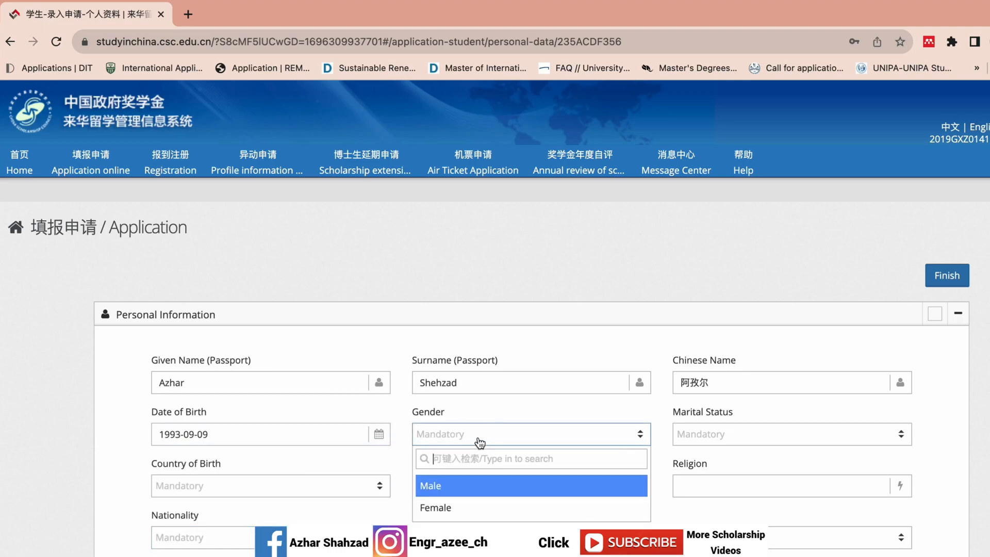
left_click(472, 492)
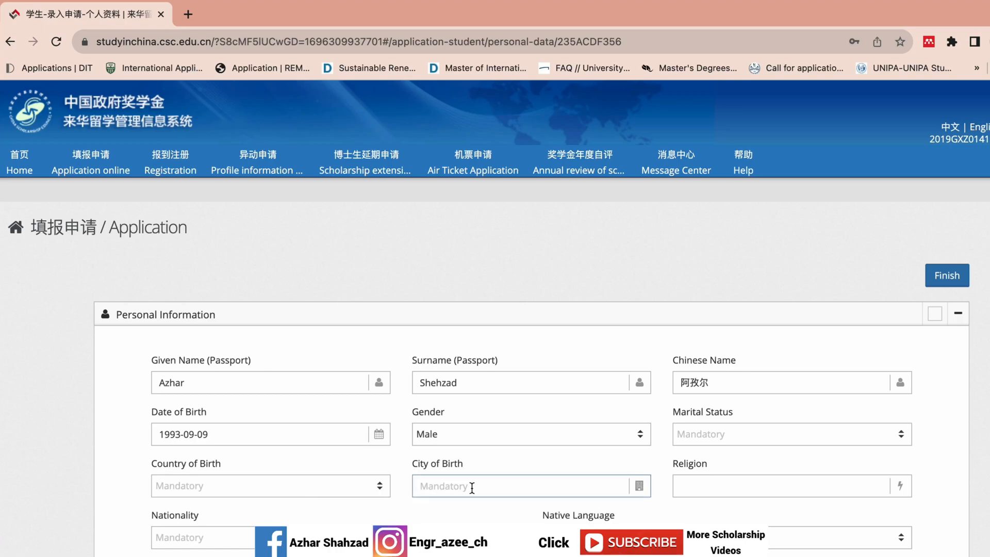
scroll(814, 309, "down", 3)
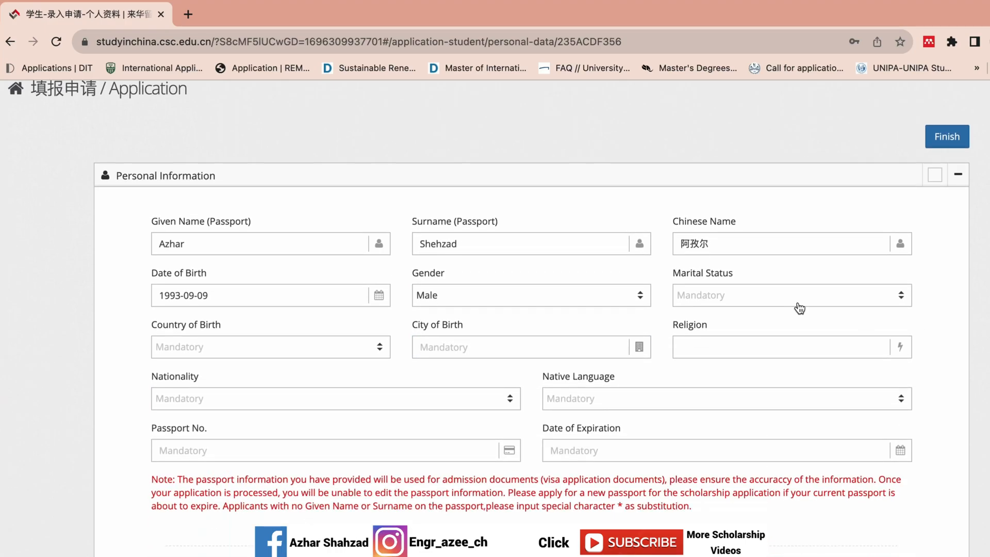
left_click(788, 302)
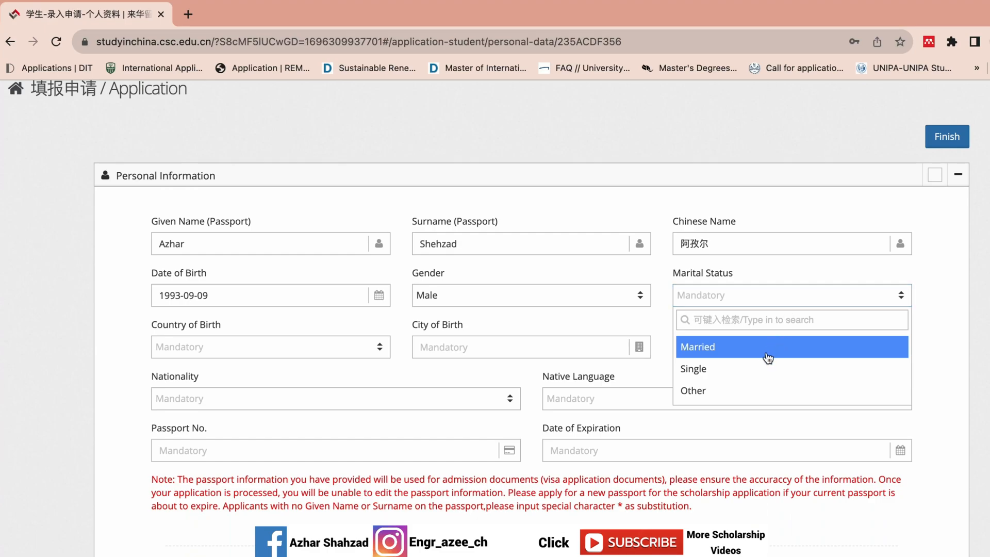
left_click(745, 371)
Step: Set the country of birth to Pakistan and enter the city of birth
left_click(254, 354)
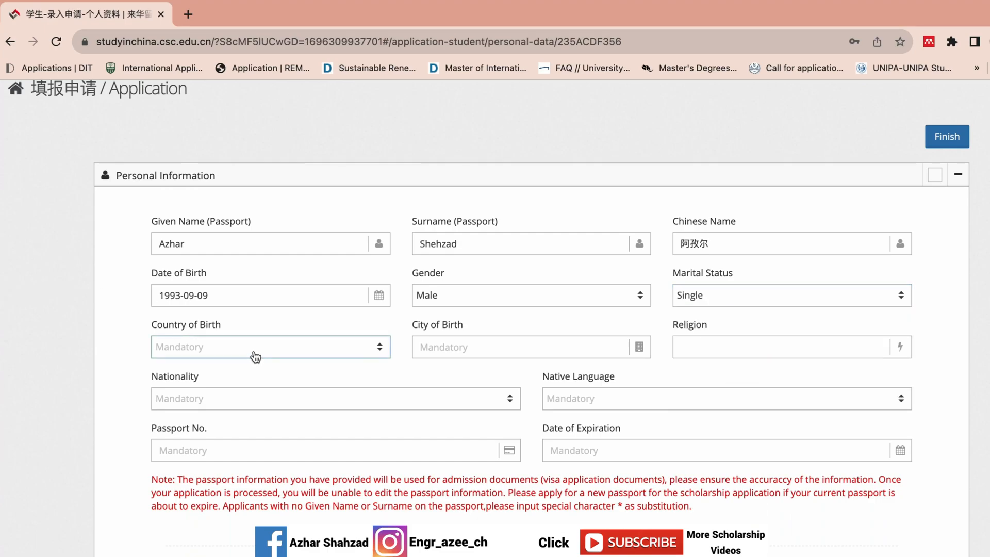
left_click(256, 356)
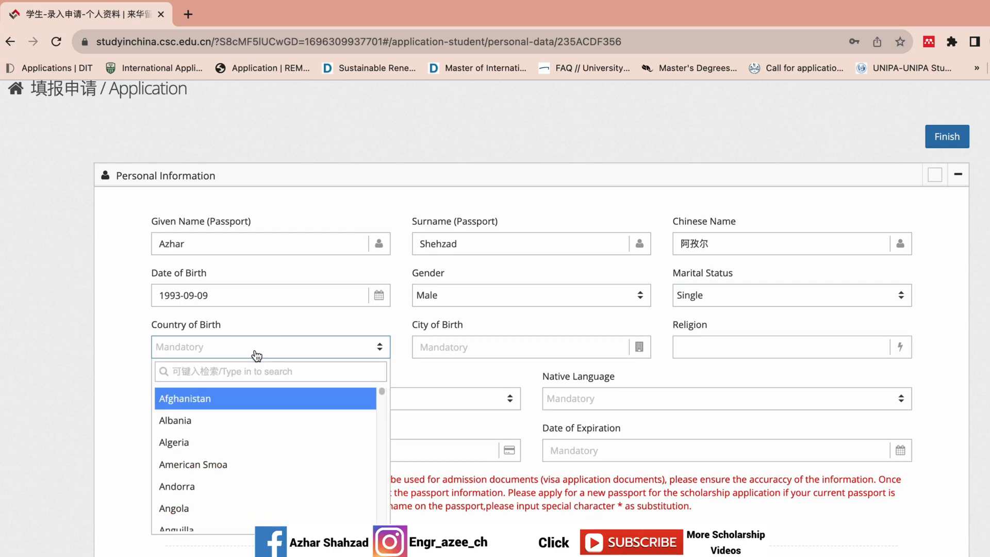
type("pak")
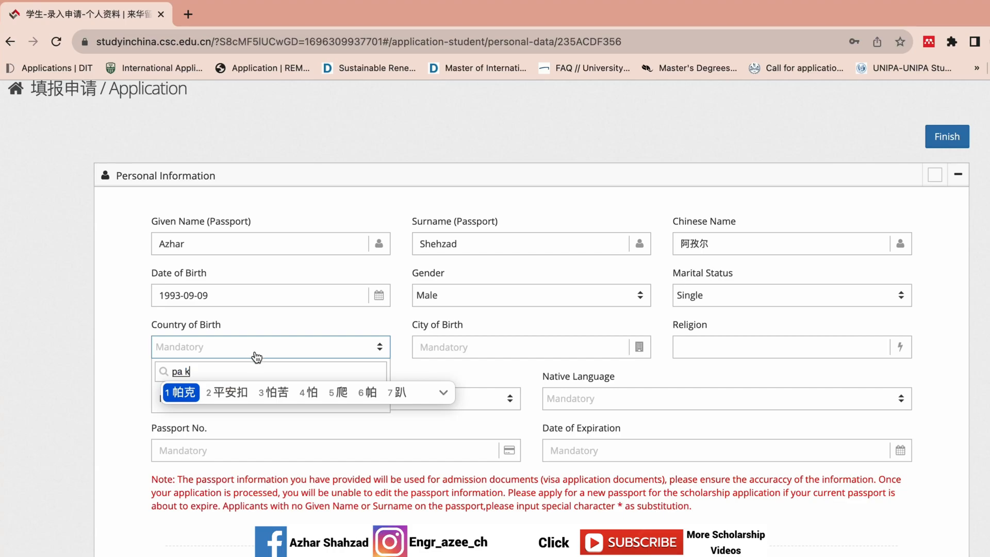
key("ctrl+space")
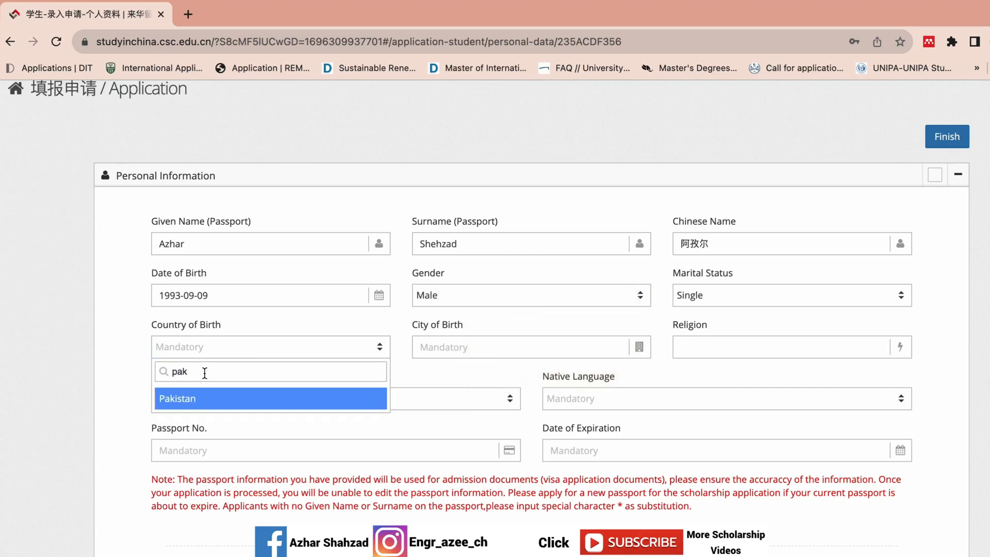
left_click(199, 398)
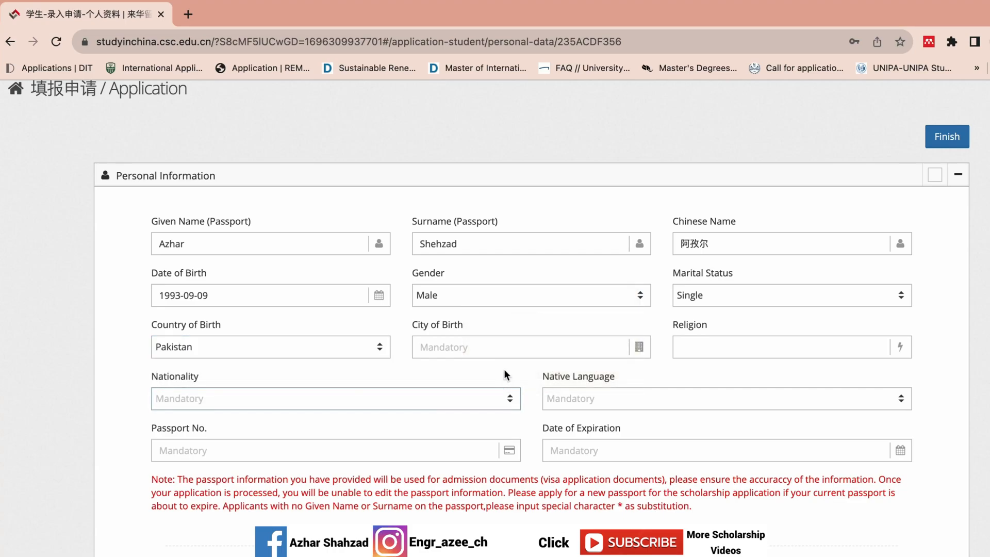
left_click(499, 342)
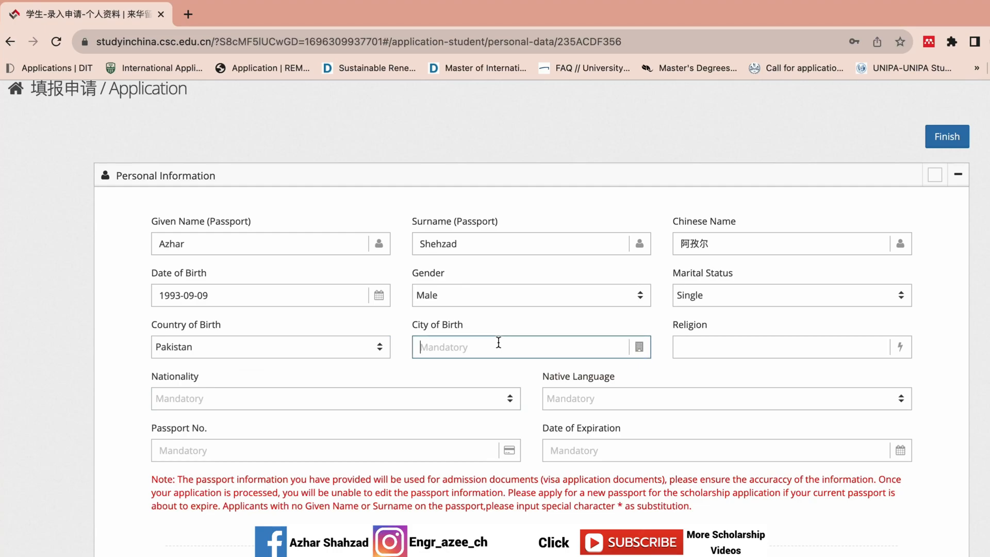
type("Gujrat")
left_click(756, 345)
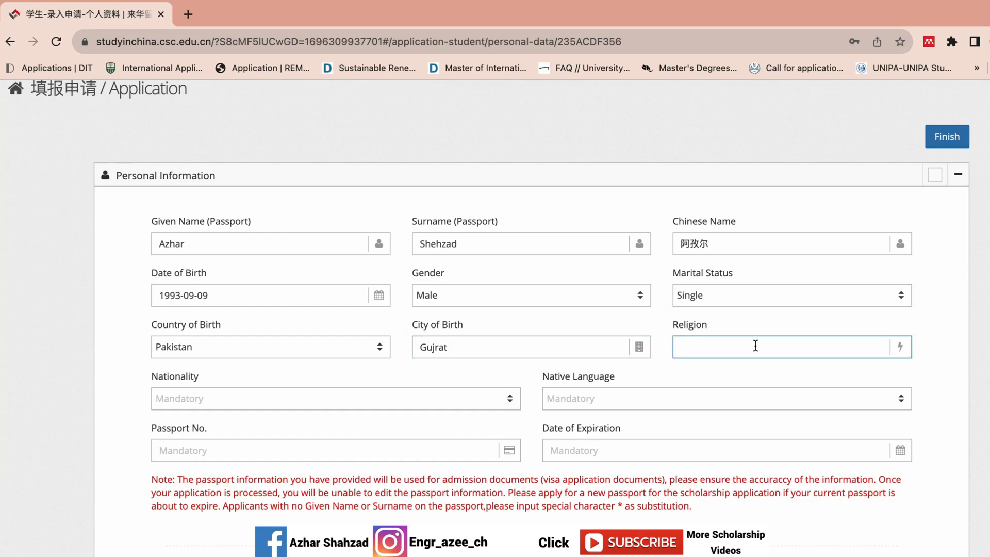
Step: Enter religion Islam, set nationality to Pakistan and native language to Urdu
type("Islam")
scroll(829, 347, "down", 3)
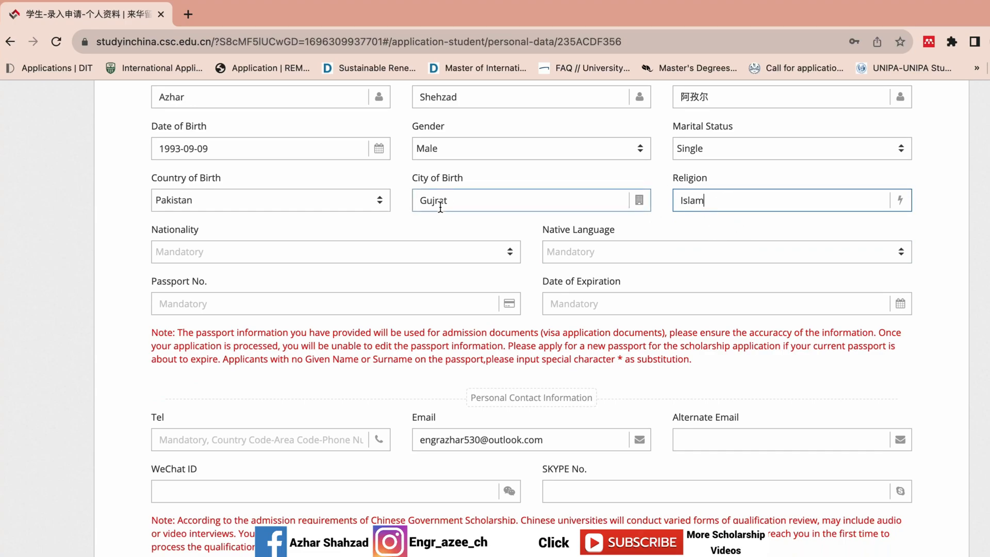
left_click(358, 252)
type("pak")
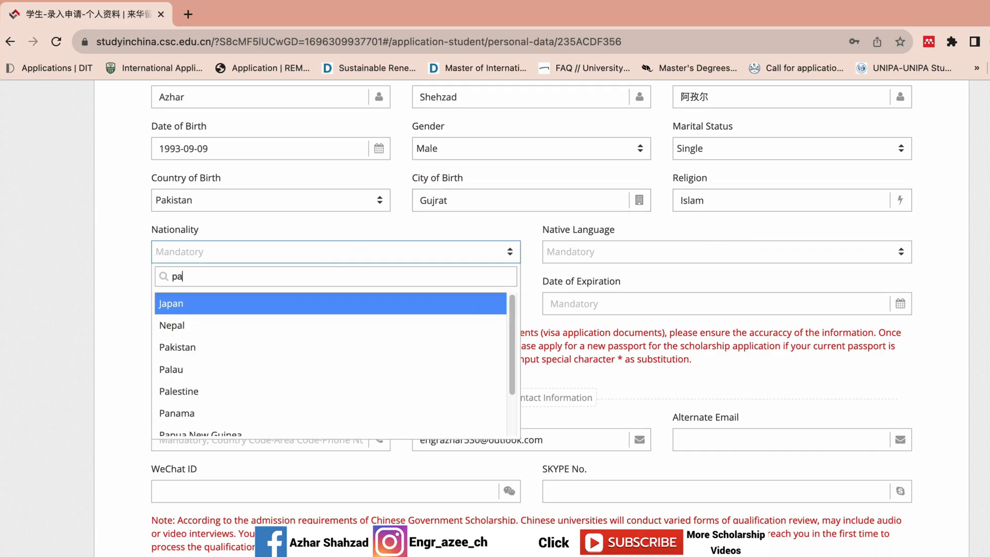
left_click(347, 301)
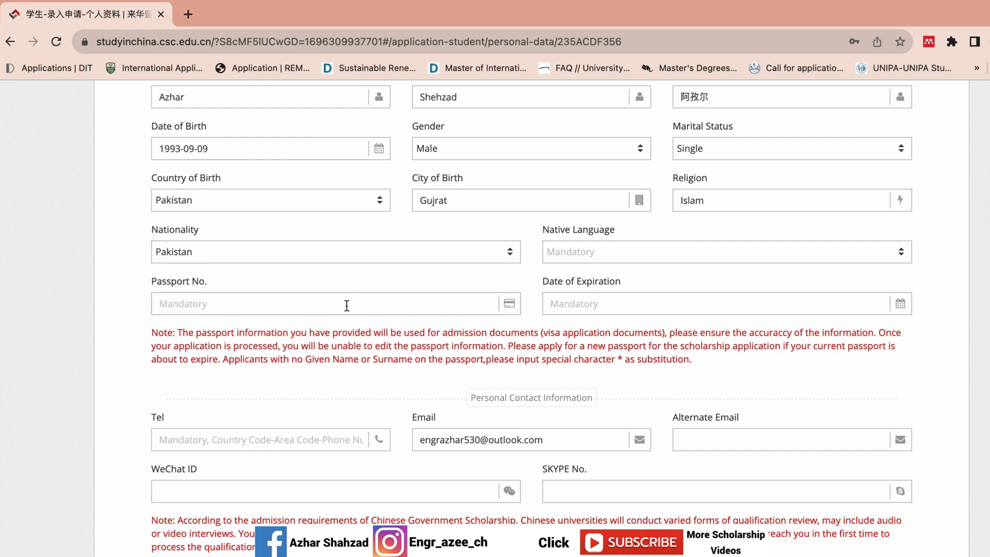
left_click(659, 254)
type("urdu")
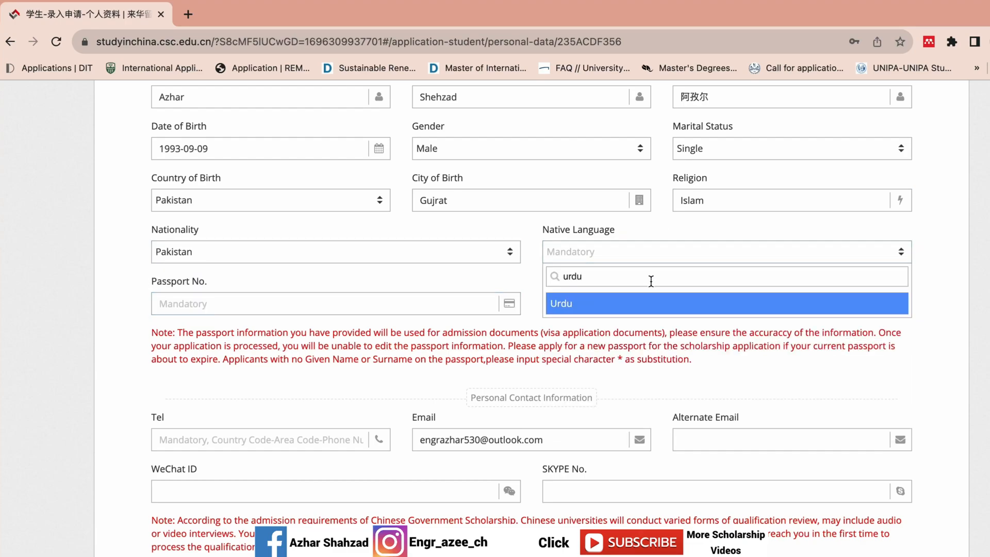
left_click(638, 305)
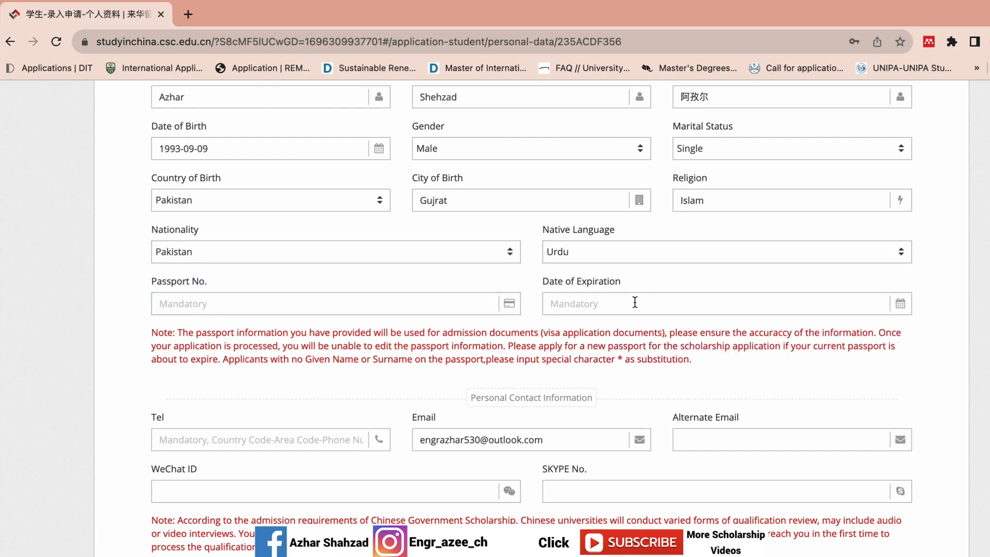
Step: Enter the passport number, correcting its letter to uppercase
left_click(331, 311)
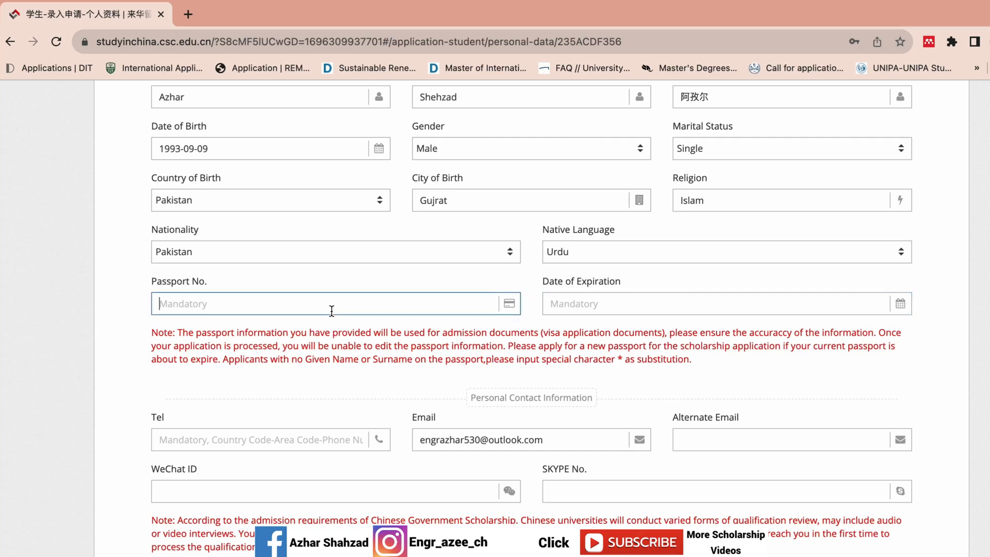
left_click(167, 303)
key("BackSpace")
type("E")
Step: Set the passport expiration date to 2030-07-07
left_click(583, 304)
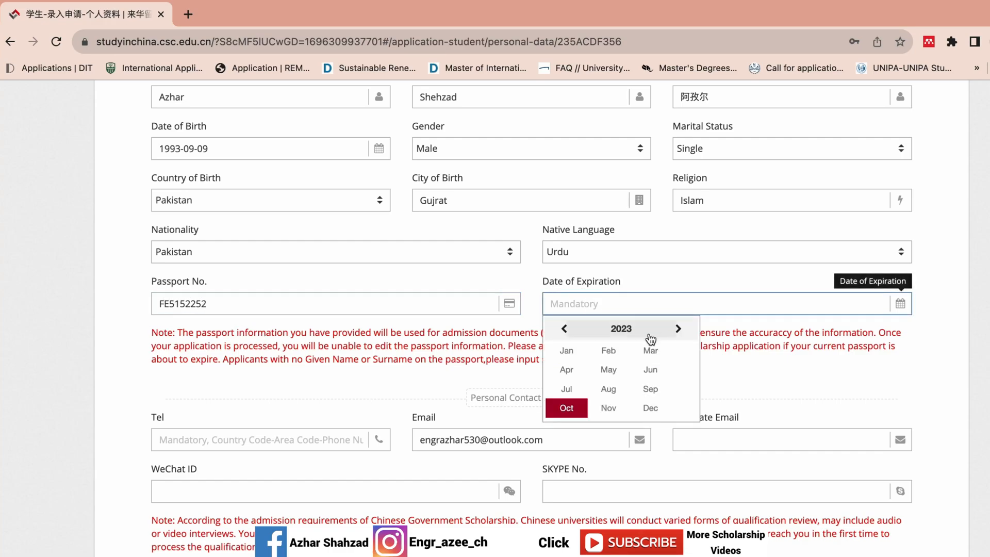
left_click(674, 329)
left_click(630, 328)
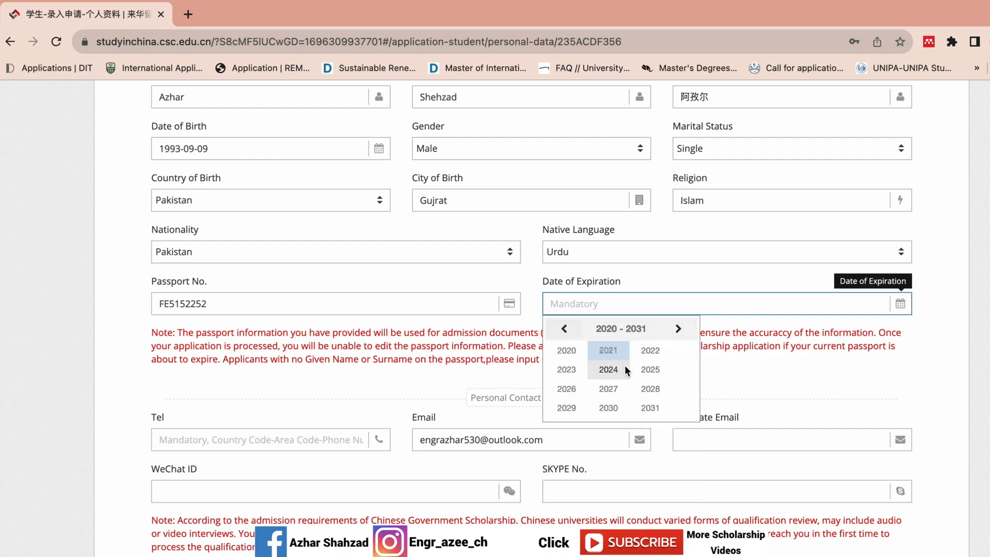
left_click(608, 408)
left_click(654, 393)
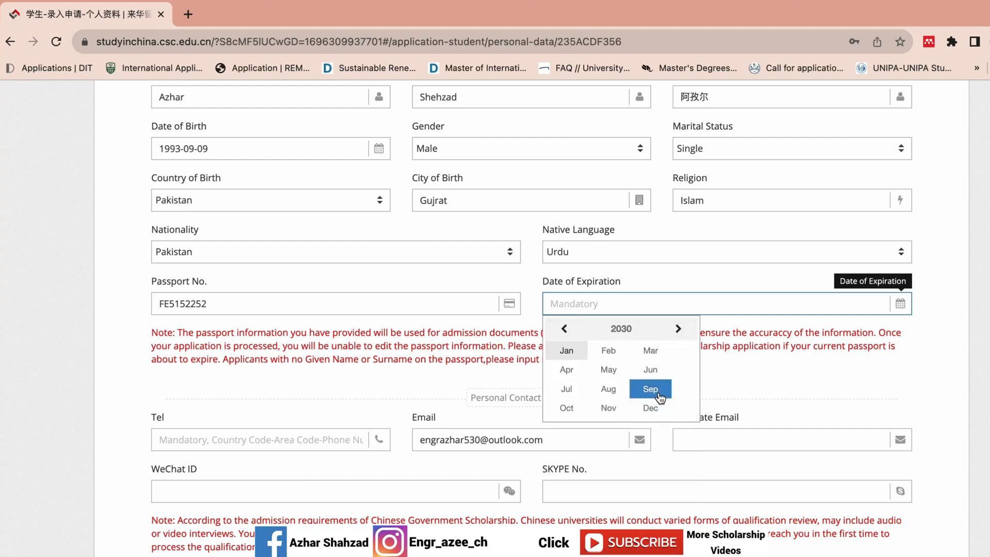
left_click(567, 388)
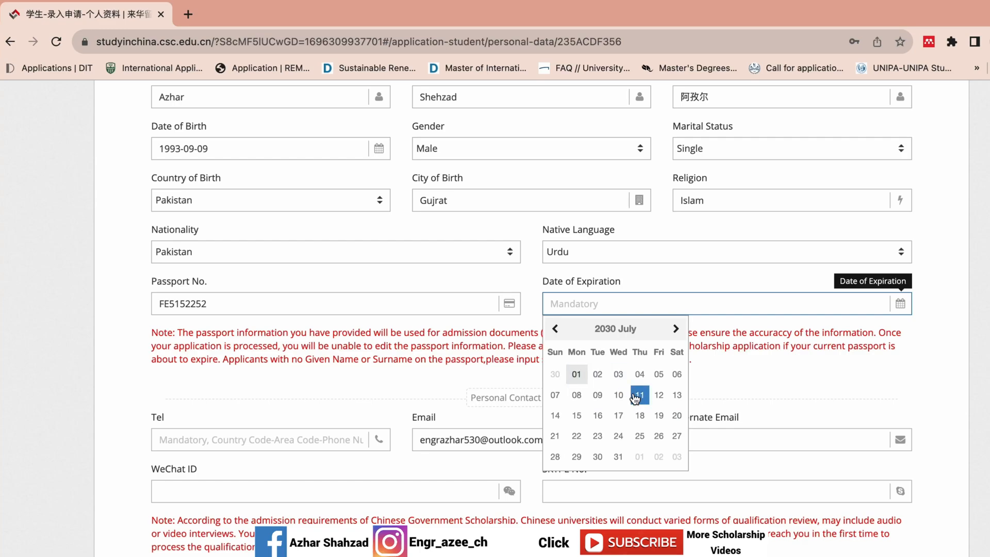
left_click(557, 395)
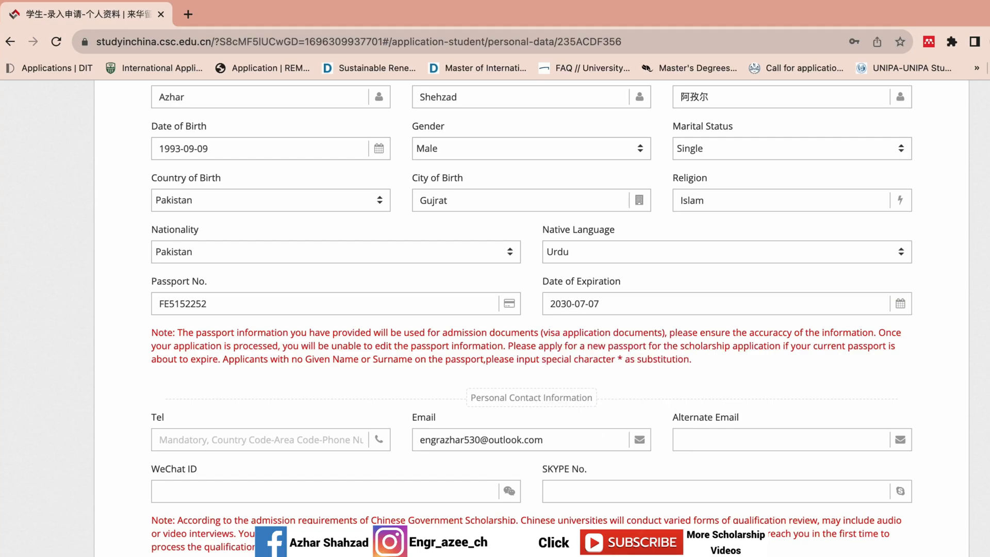
Step: Enter the applicant's contact phone number with its country code
scroll(531, 317, "down", 5)
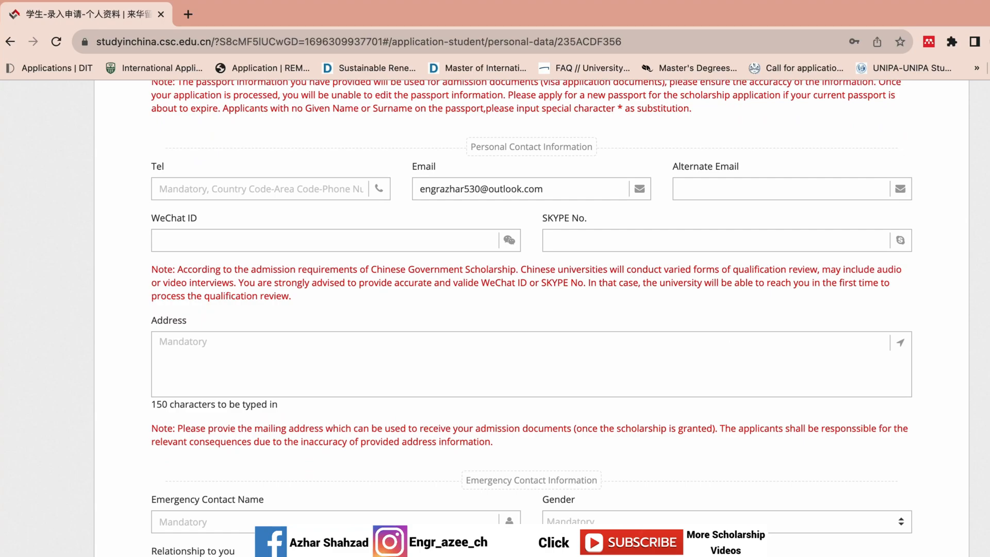
left_click(238, 190)
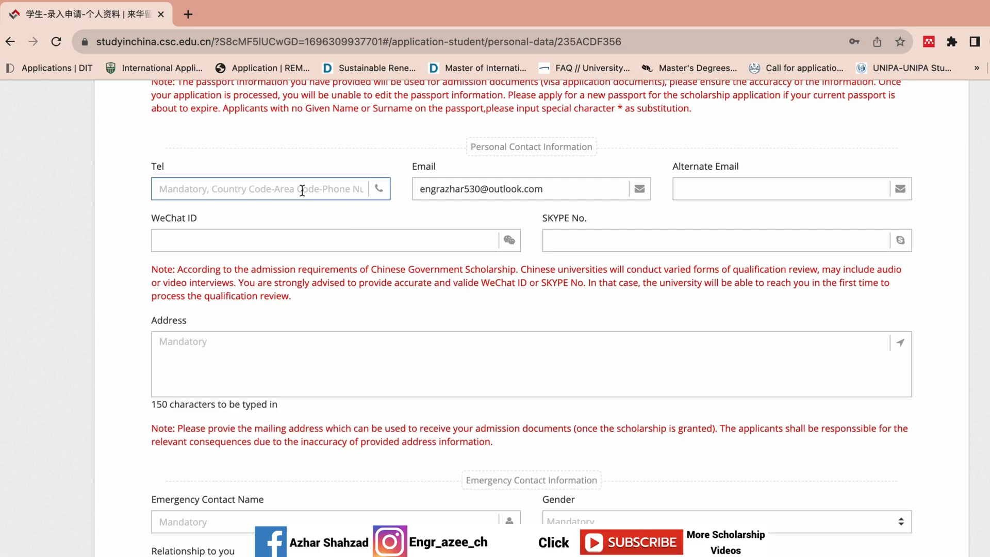
type("+92")
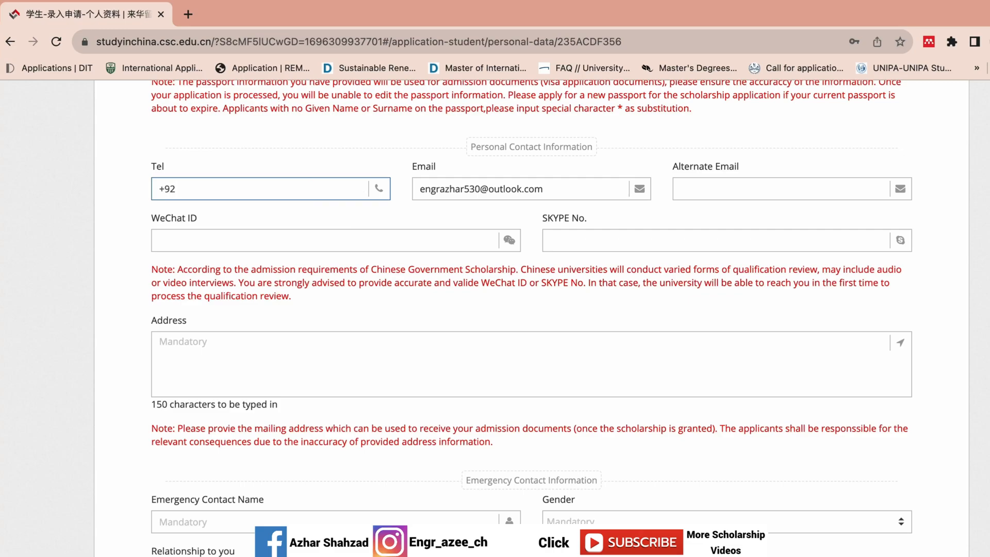
key("BackSpace")
key("BackSpace")
type("8618")
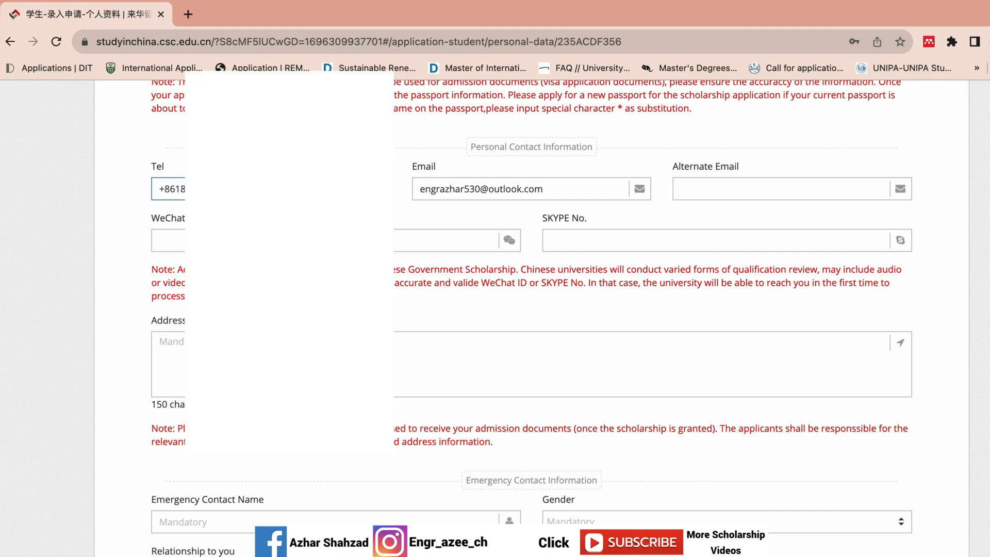
left_click(600, 188)
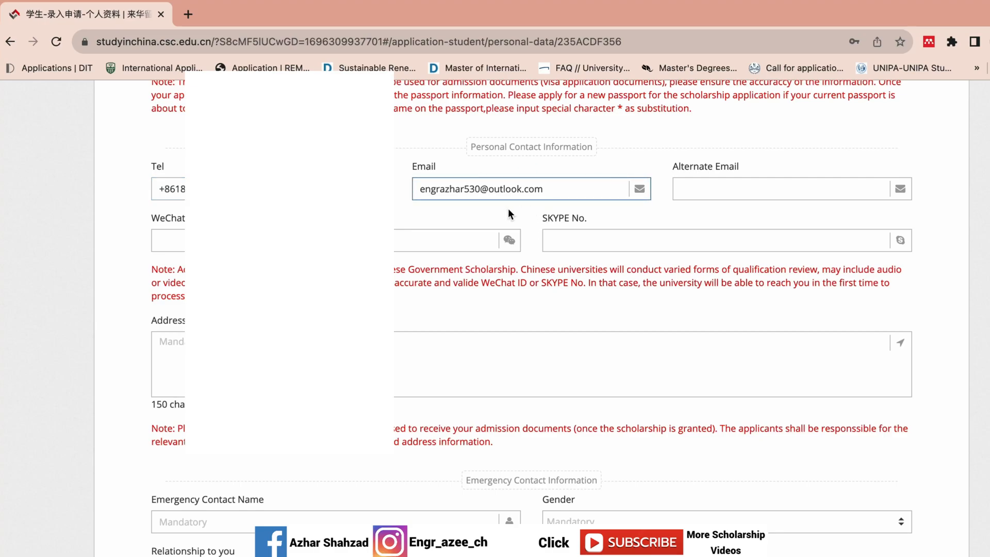
left_click(690, 192)
left_click(510, 189)
Step: Enter the applicant's WeChat ID
left_click(309, 240)
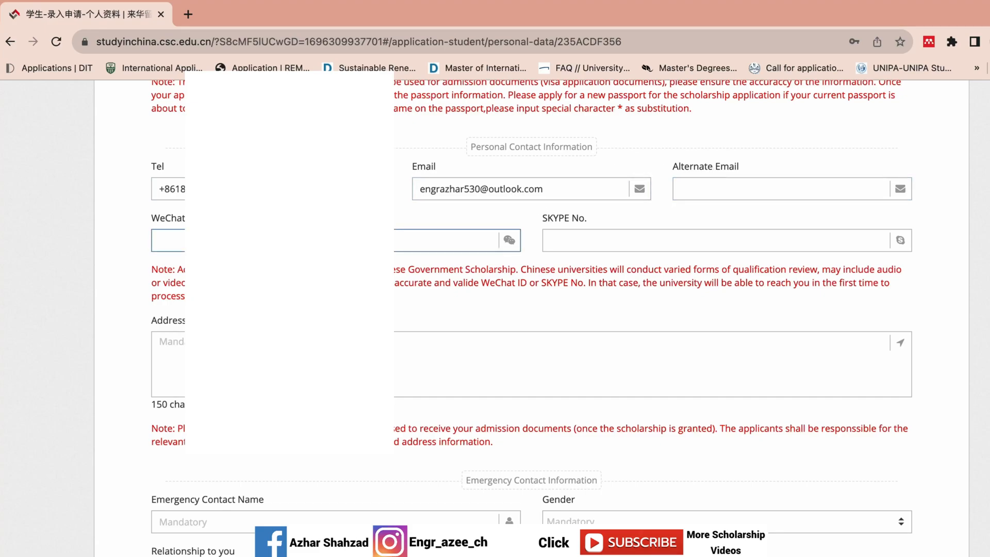
type("1811")
key("BackSpace")
type("811")
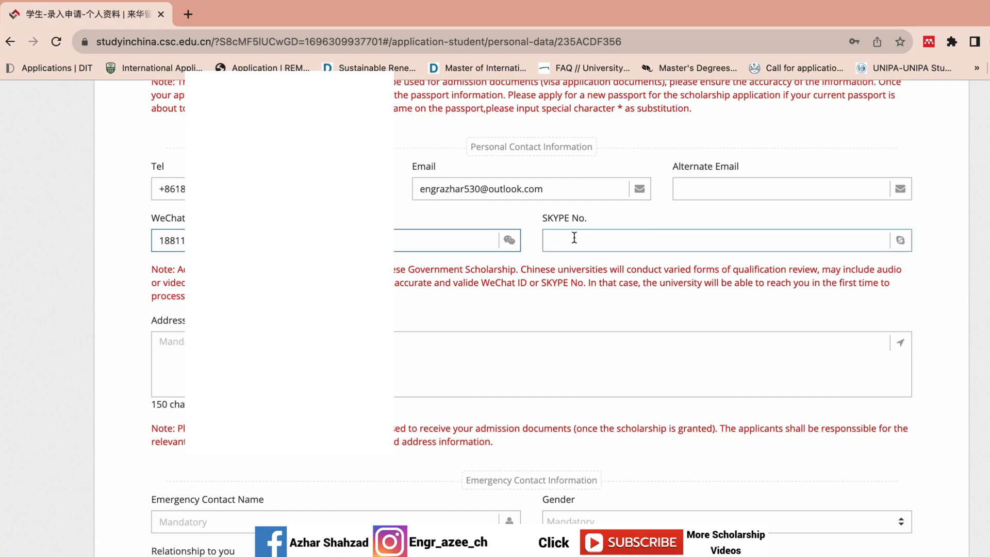
Step: Type the applicant's mailing address in Pakistan into the Address box
scroll(545, 232, "down", 2)
left_click(424, 254)
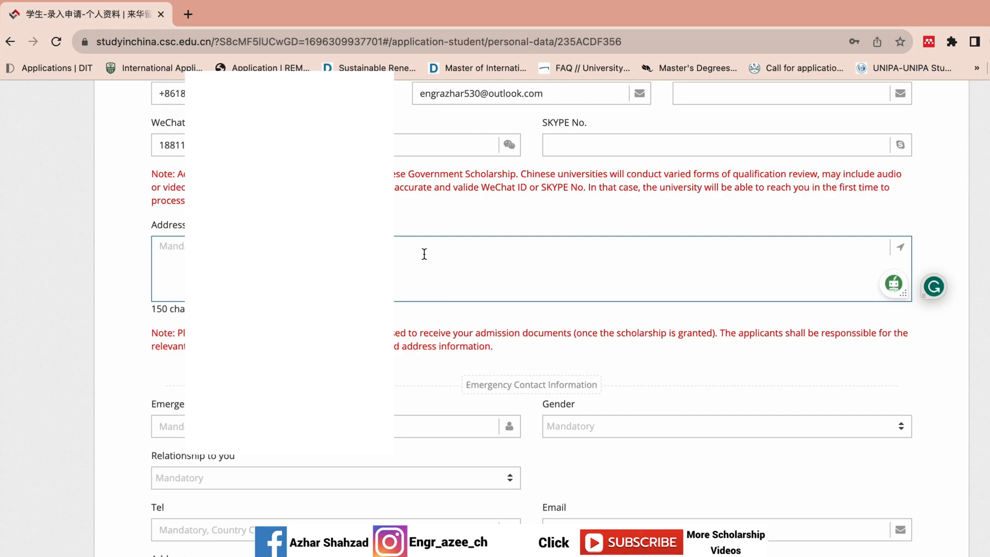
type("VillagendficNo")
type("???")
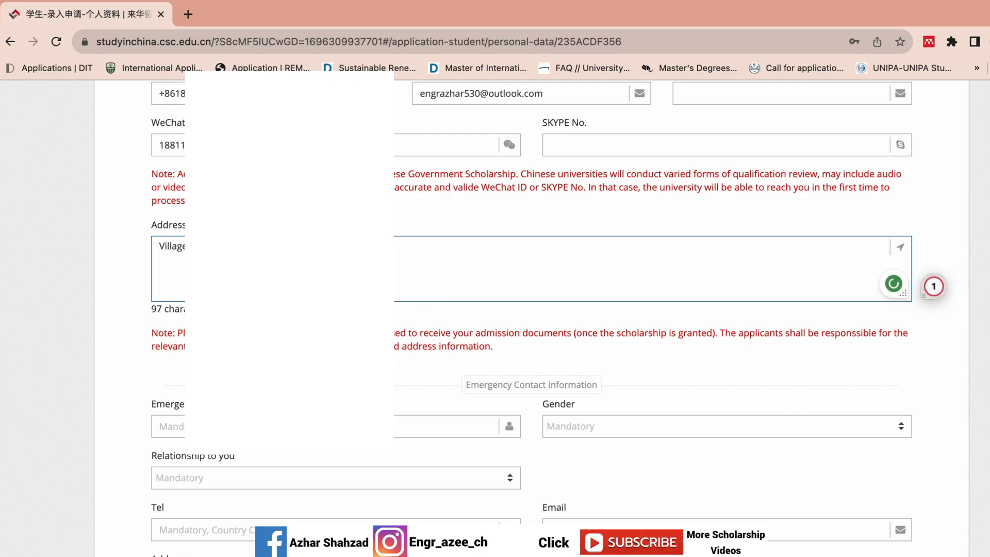
type(" Pakistan")
left_click(441, 229)
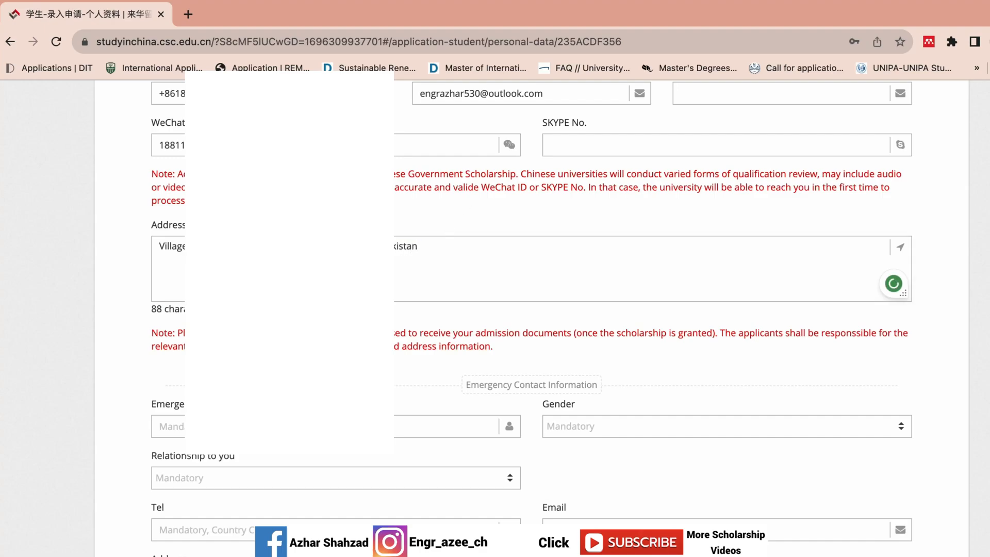
Step: Enter the emergency contact's name, gender Male and relationship Parent
scroll(531, 309, "down", 5)
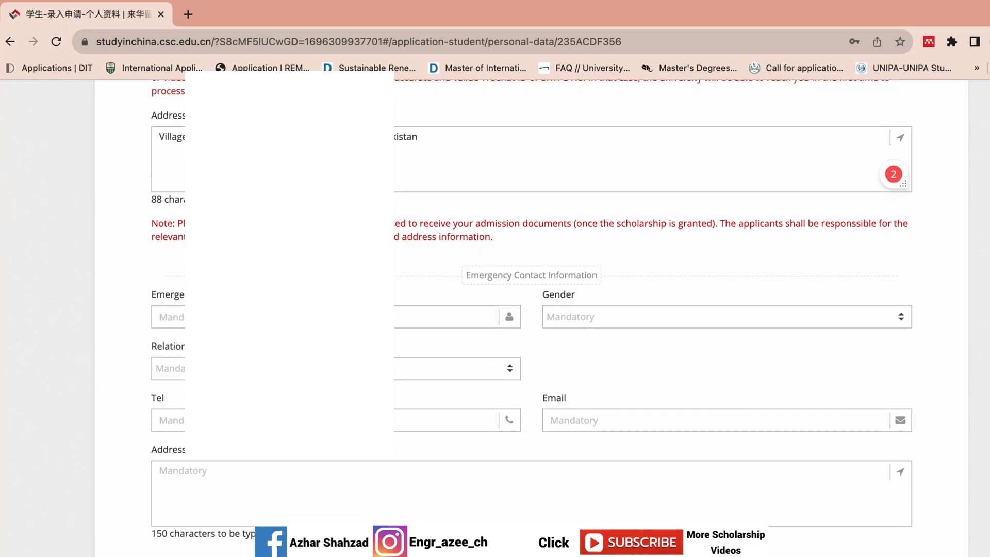
left_click(423, 215)
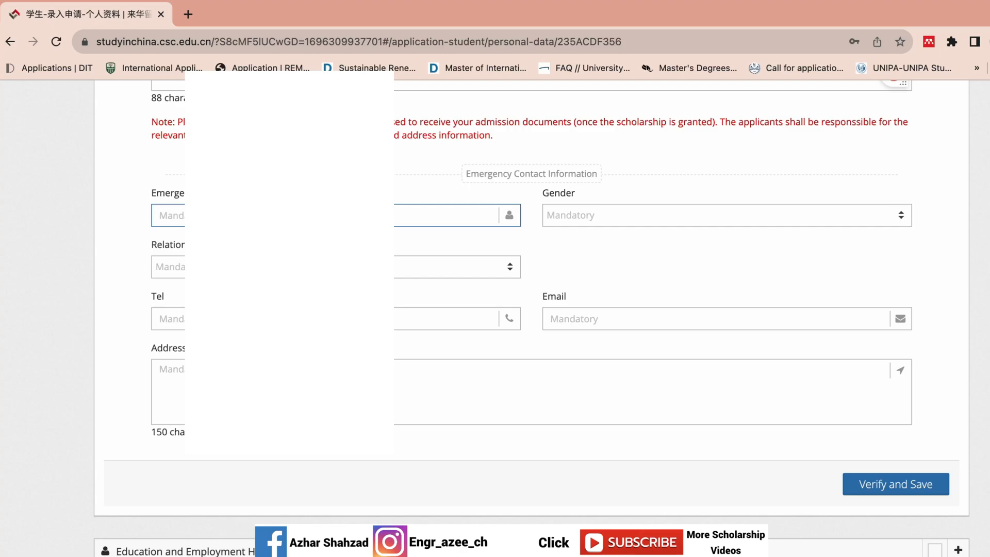
type("Muha")
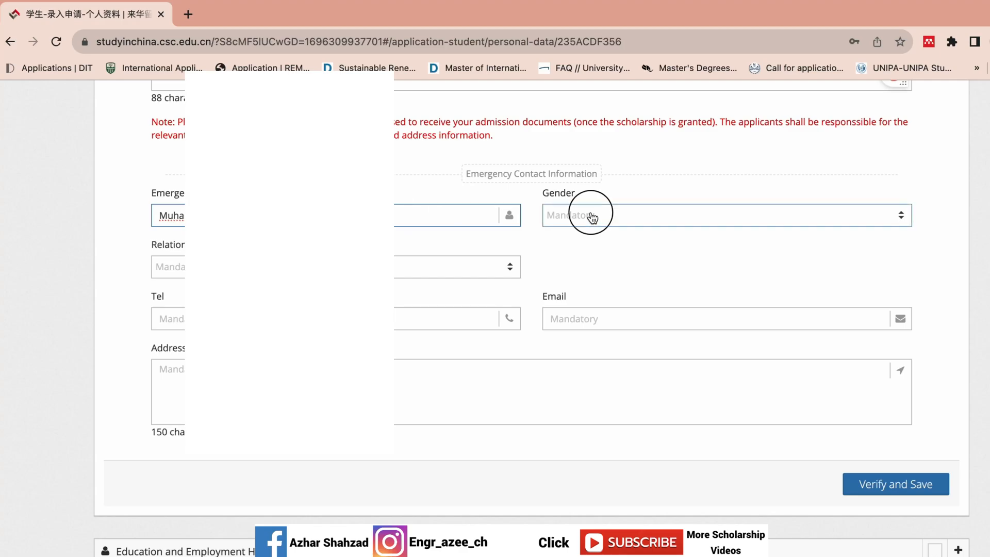
left_click(592, 215)
left_click(588, 272)
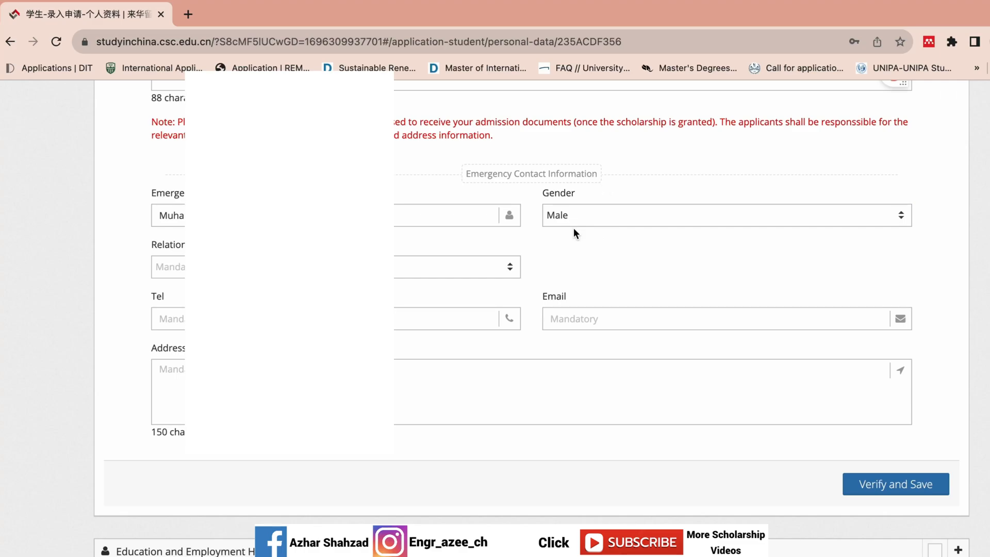
left_click(397, 268)
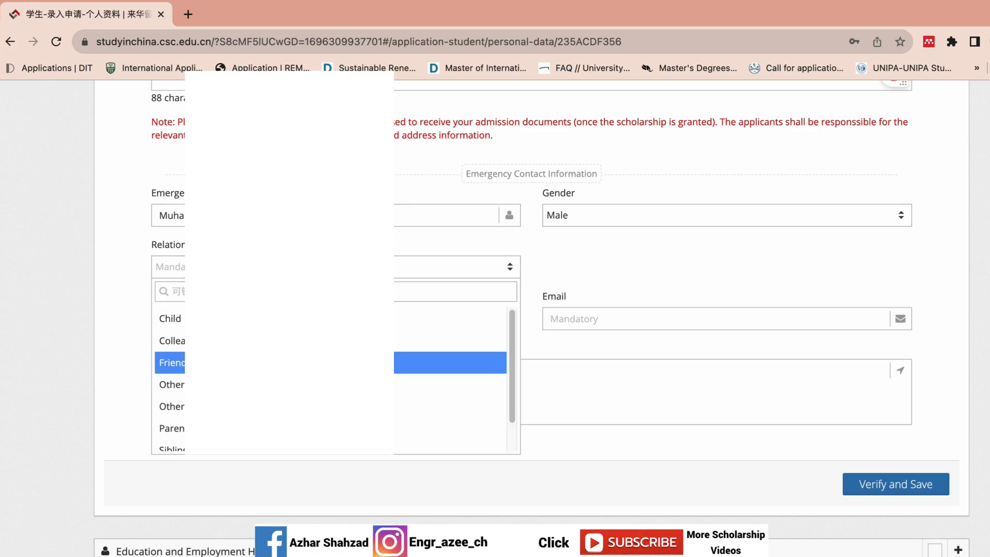
left_click(309, 429)
Step: Fill in the emergency contact's phone number and e-mail address
left_click(361, 318)
type("+9234")
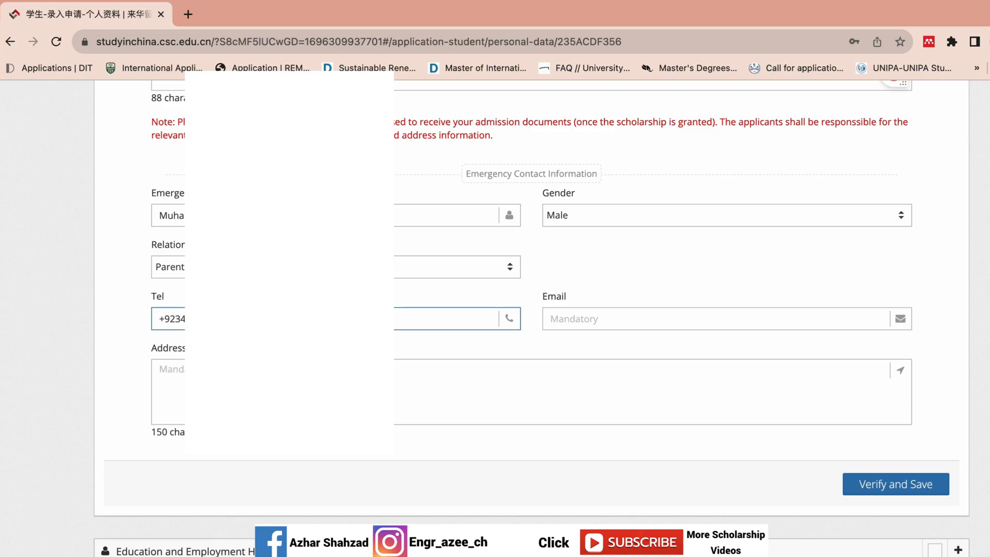
left_click(668, 317)
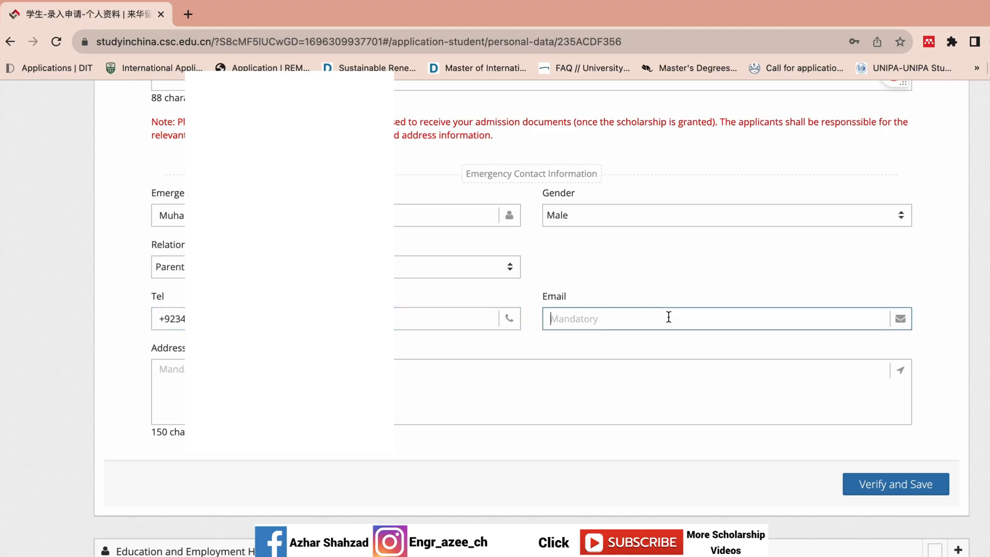
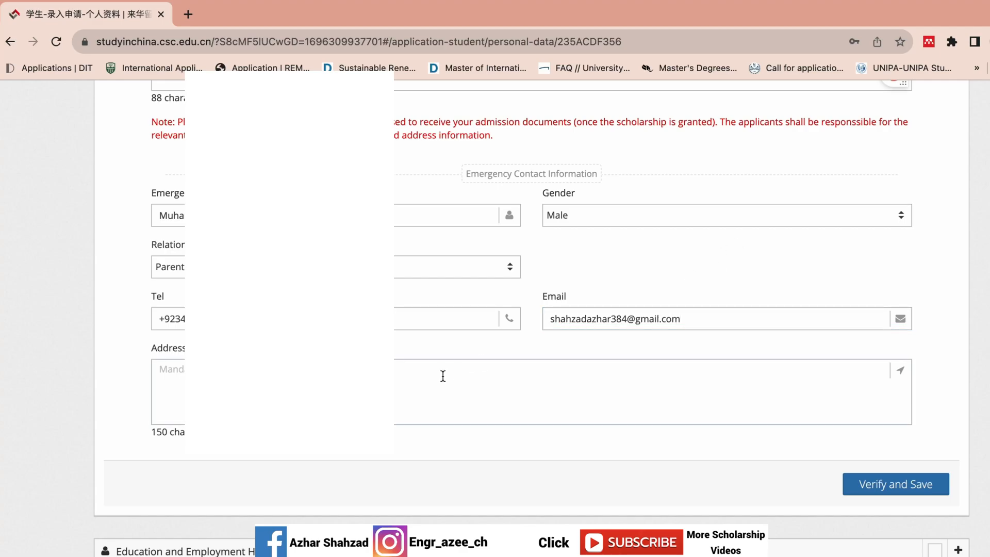
Step: Copy the applicant's mailing address into the emergency contact Address box
left_click(447, 368)
scroll(471, 387, "up", 6)
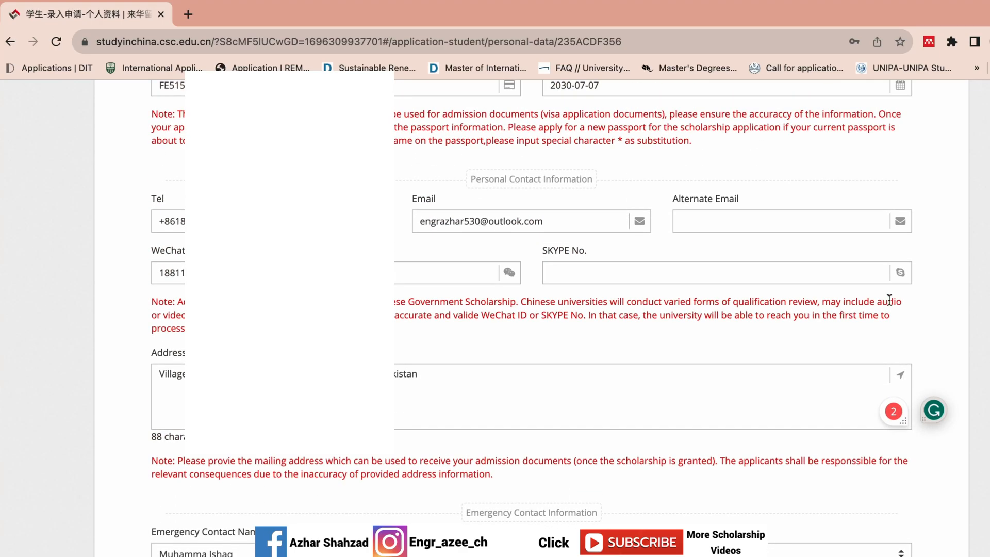
left_click(472, 386)
key("ctrl+a")
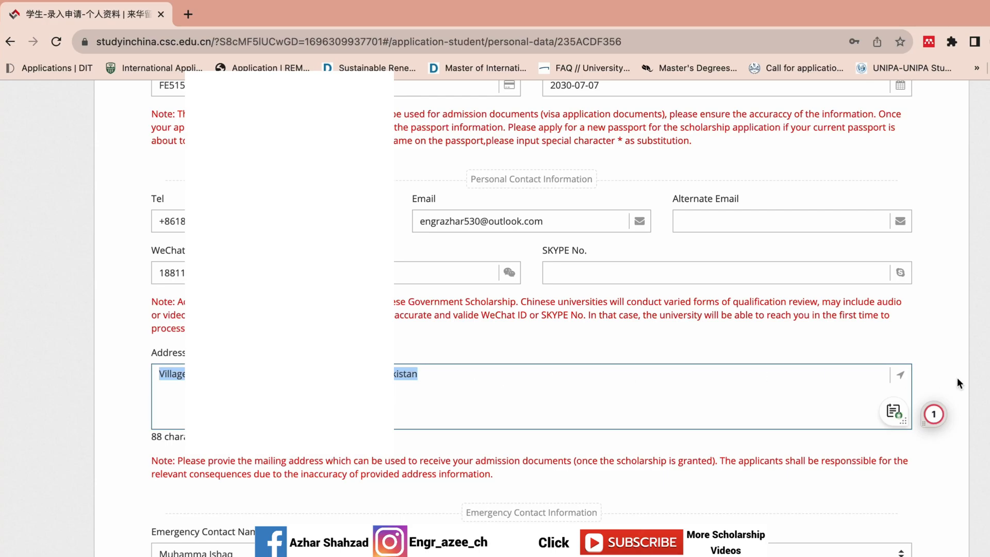
scroll(472, 387, "down", 6)
left_click(601, 391)
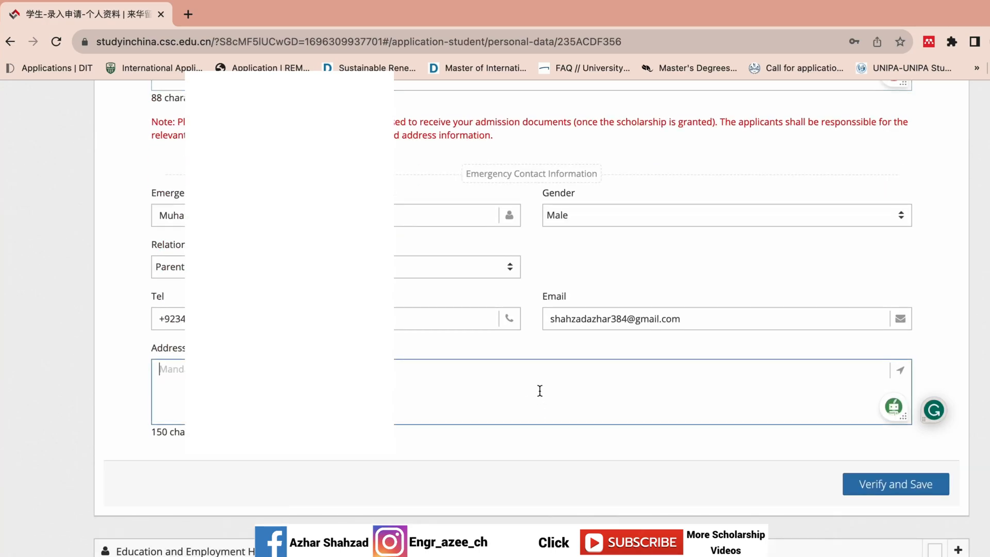
key("ctrl+v")
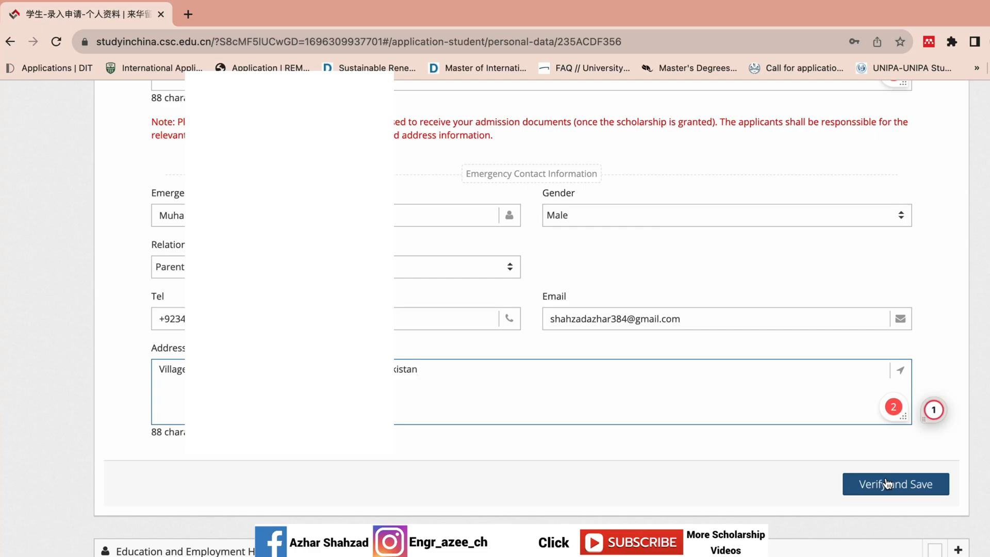
Step: Verify and save the personal details, then go to the Education section's Institute Name field
left_click(886, 484)
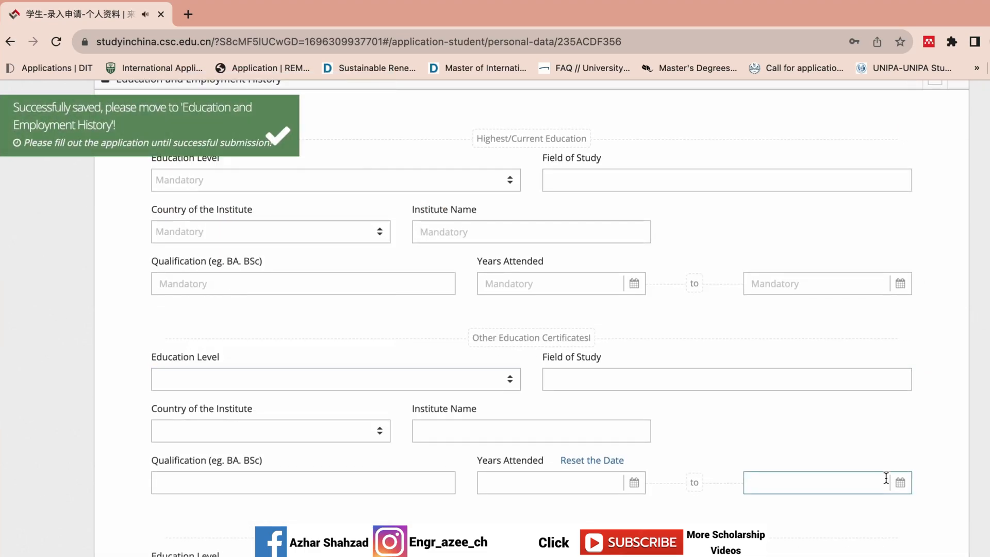
scroll(886, 478, "up", 5)
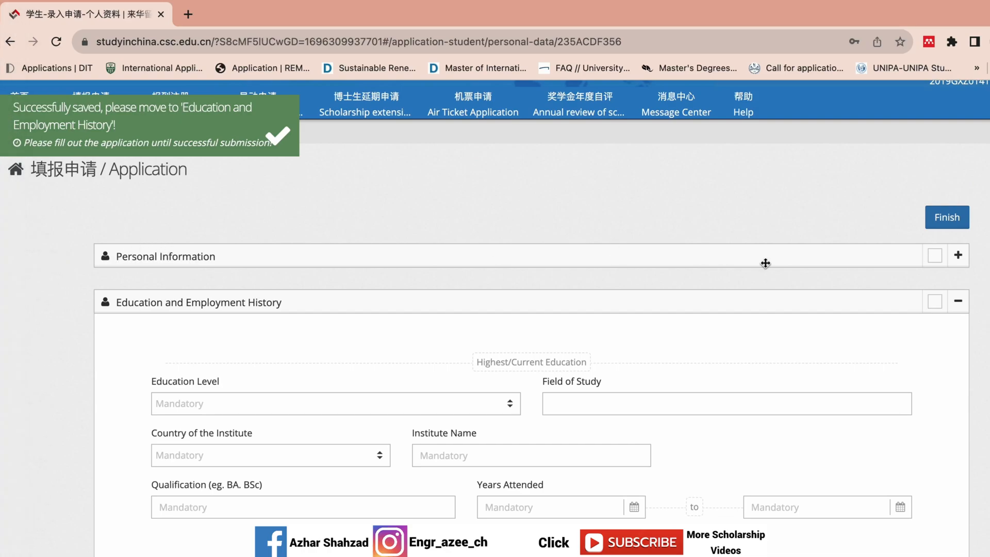
scroll(531, 309, "down", 8)
scroll(531, 310, "up", 4)
scroll(531, 309, "up", 4)
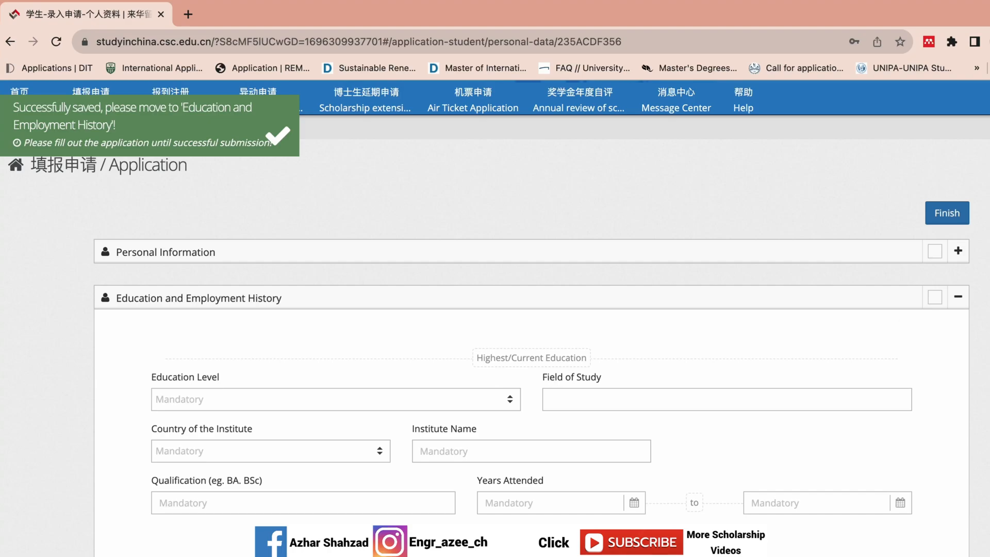
left_click(474, 444)
Step: Set the education level to Master's Degree with field of study Power Electronics
scroll(494, 361, "down", 3)
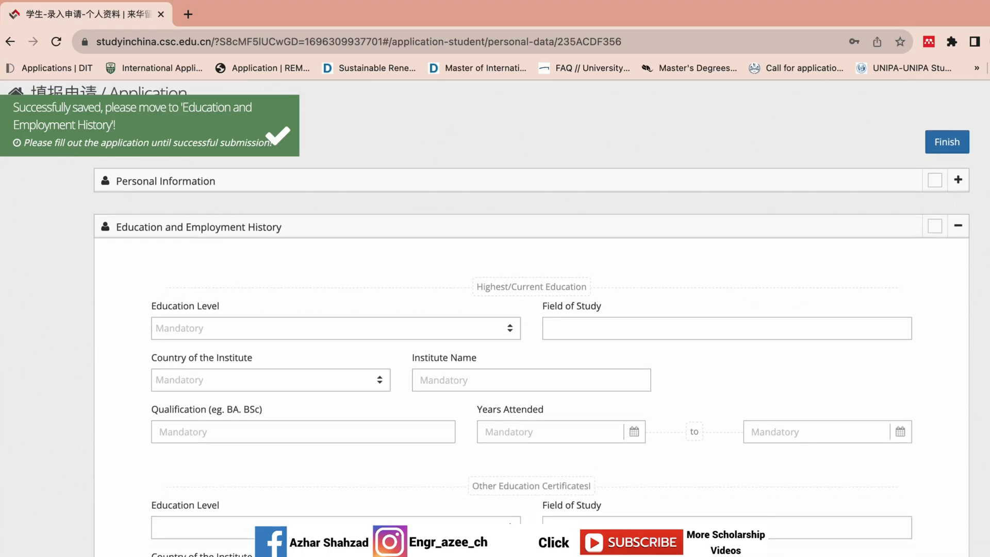
left_click(470, 318)
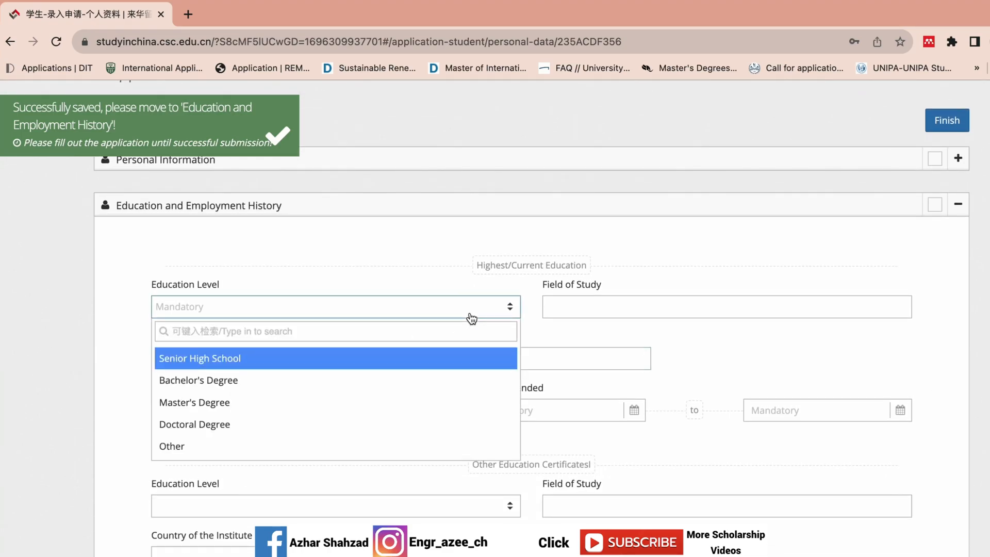
left_click(427, 407)
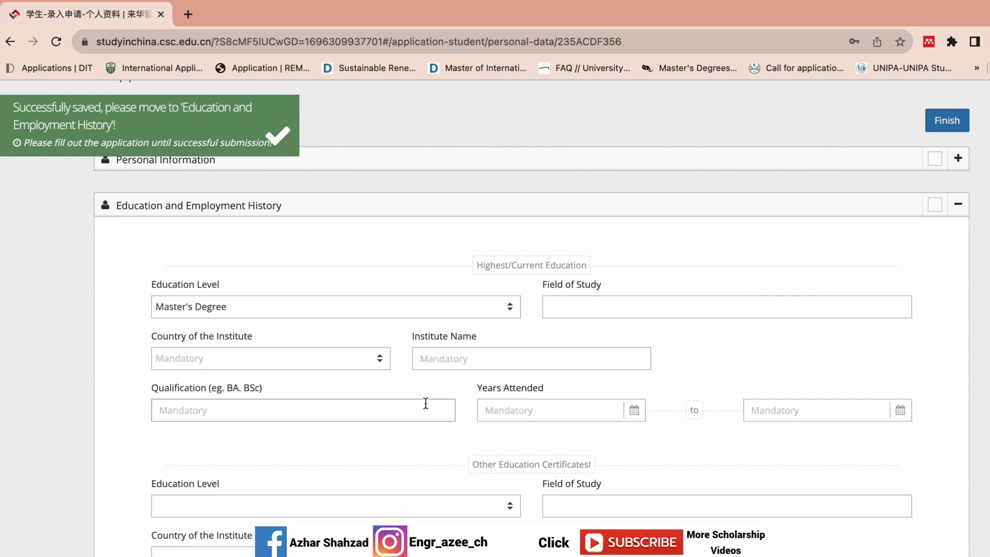
left_click(643, 307)
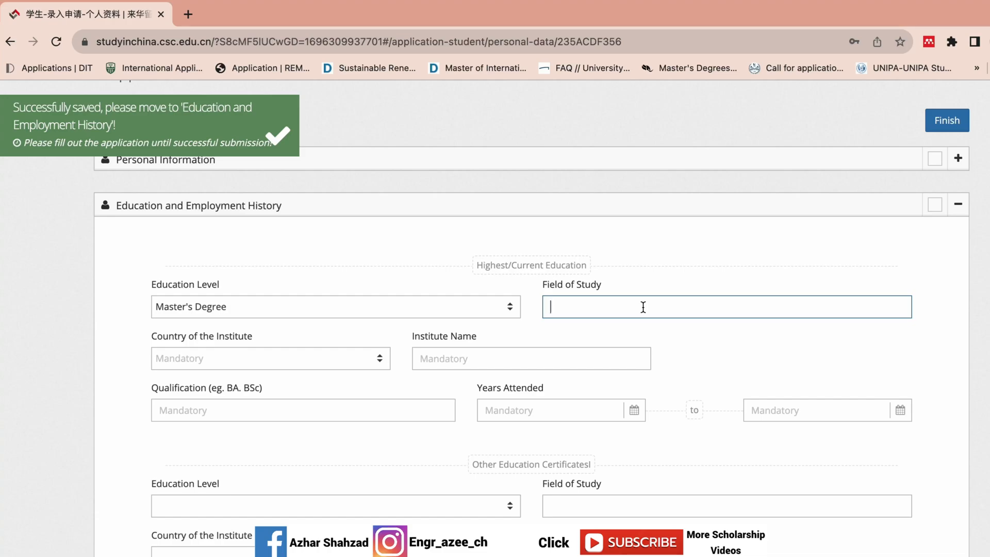
type("Power Electronics and Po")
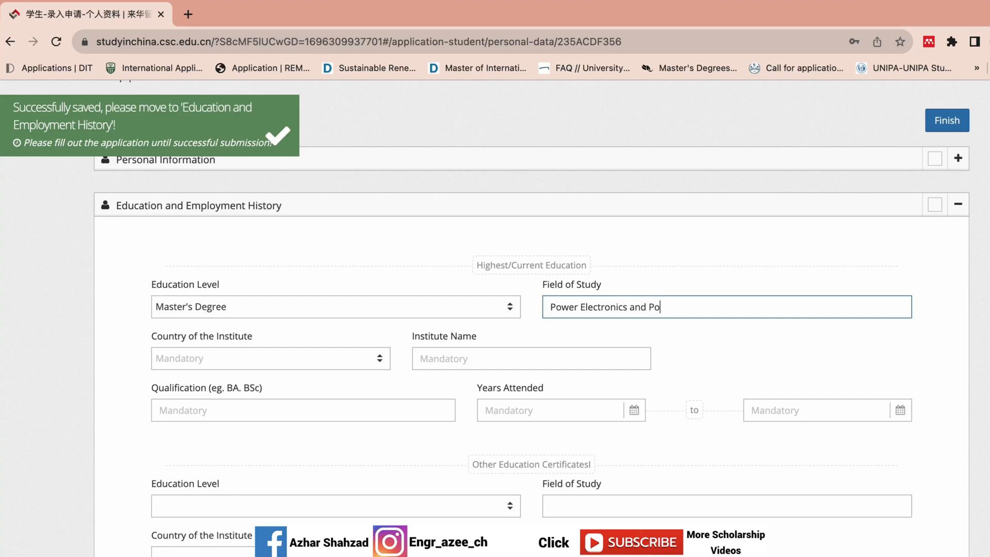
type("wer Dr")
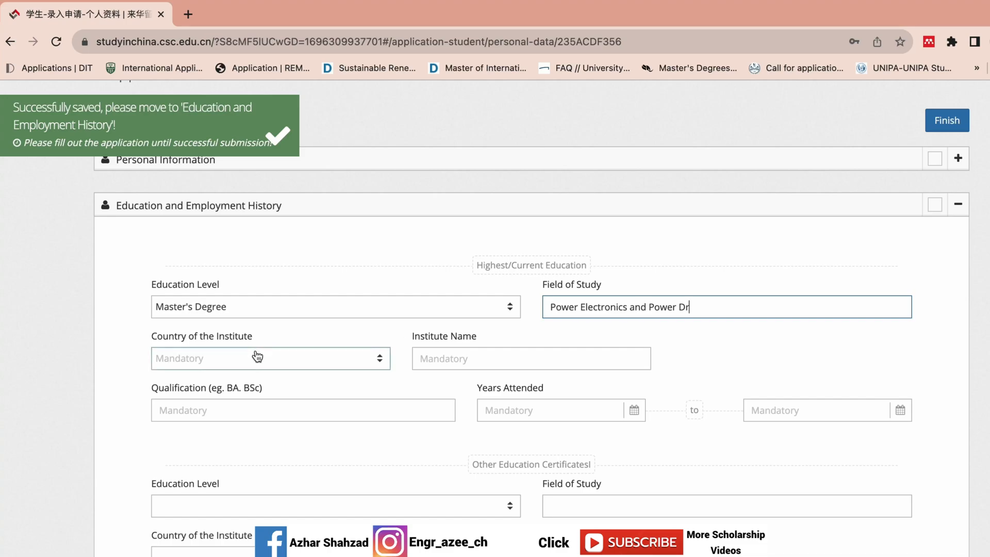
Step: Set the institute to Beihang University in Beijing, P.R China
left_click(255, 356)
type("ch")
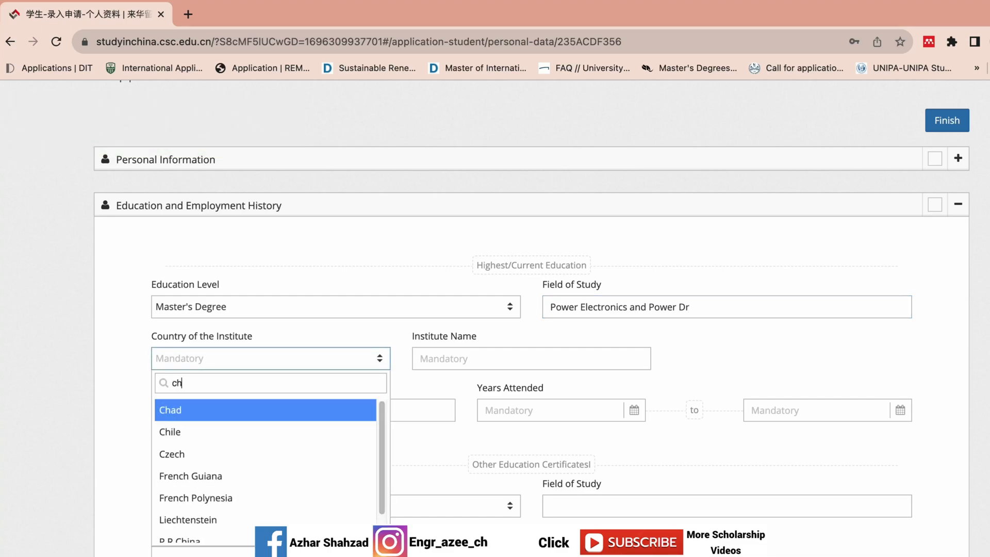
left_click_drag(380, 463, 371, 516)
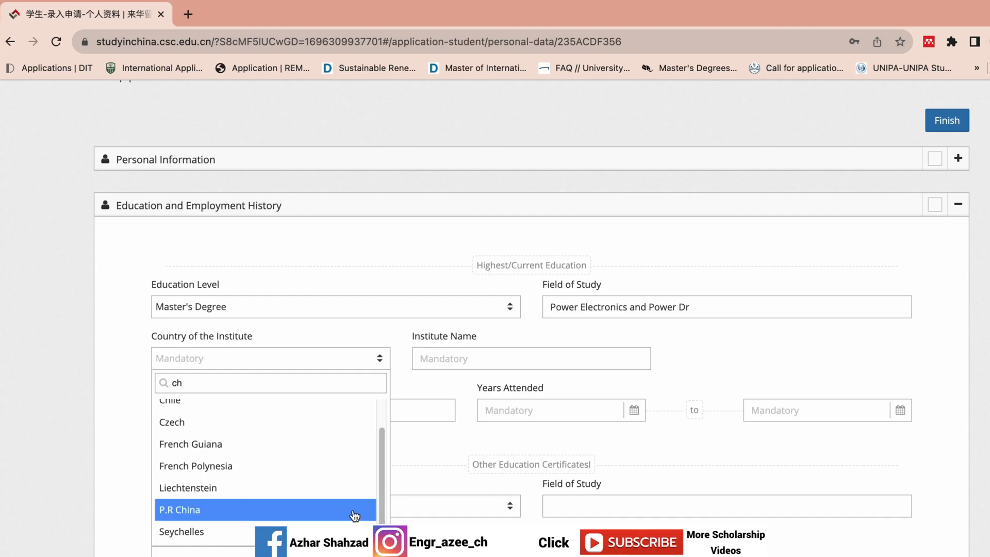
left_click(362, 509)
left_click(330, 365)
left_click(271, 466)
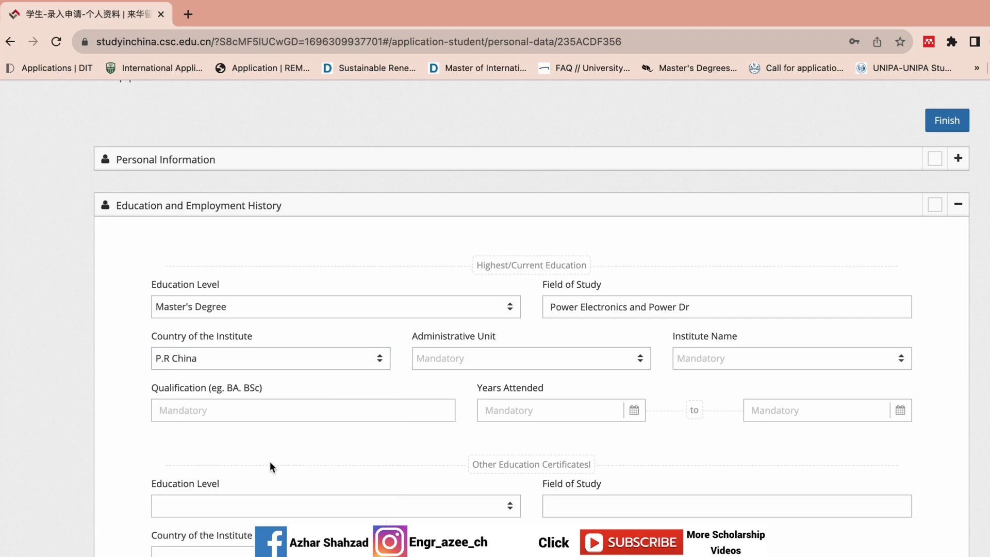
left_click(518, 364)
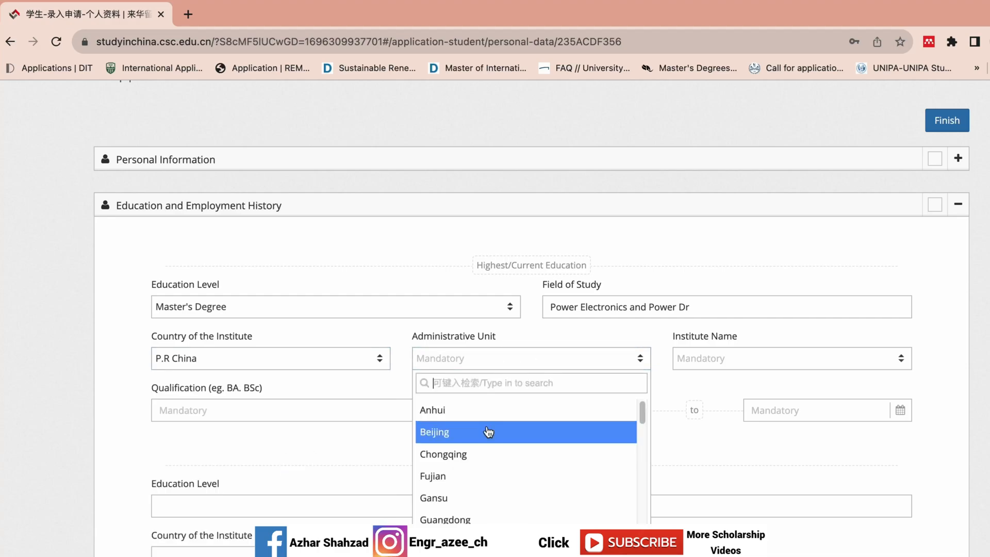
left_click(462, 432)
left_click(741, 358)
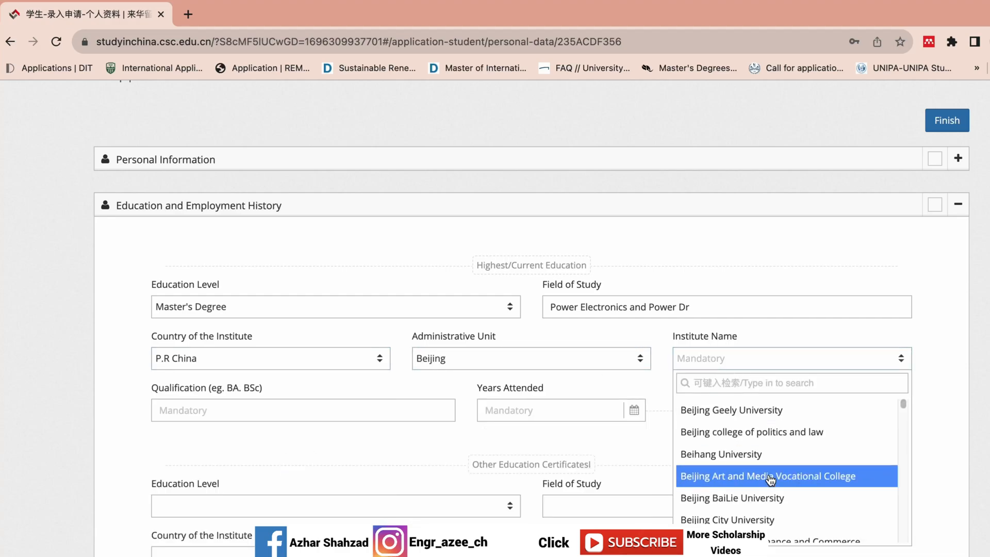
type("beih")
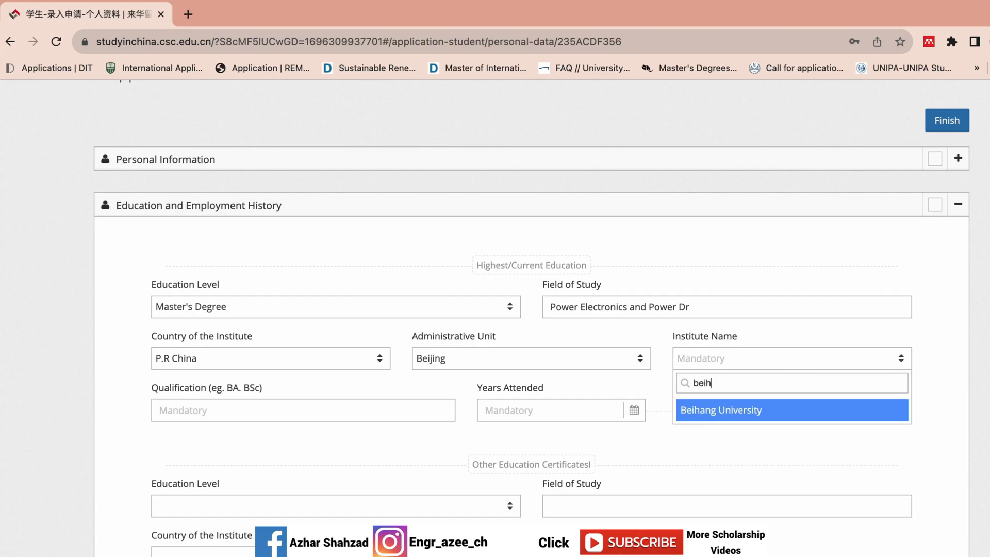
left_click(782, 410)
Step: Begin the qualification entry, erasing a mistyped letter
left_click(283, 402)
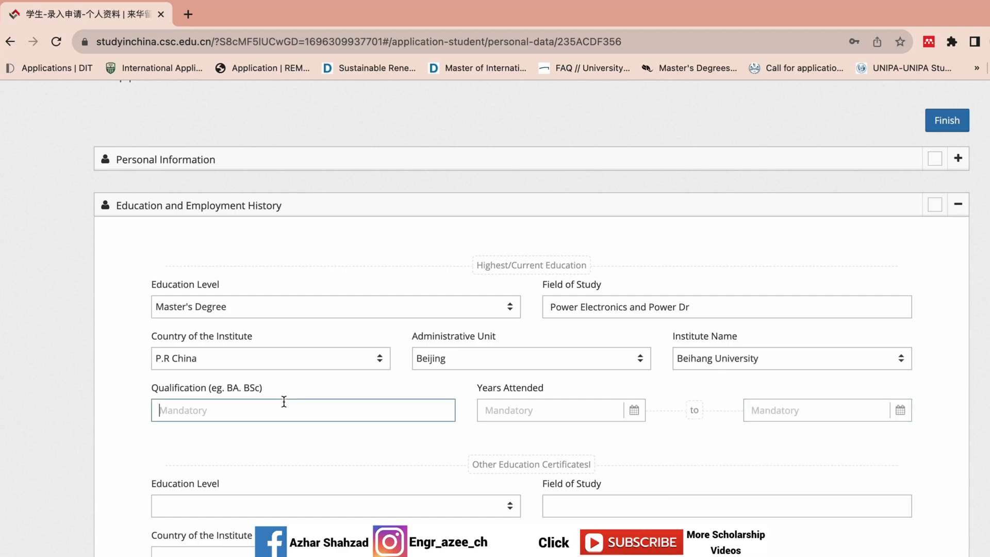
type("B")
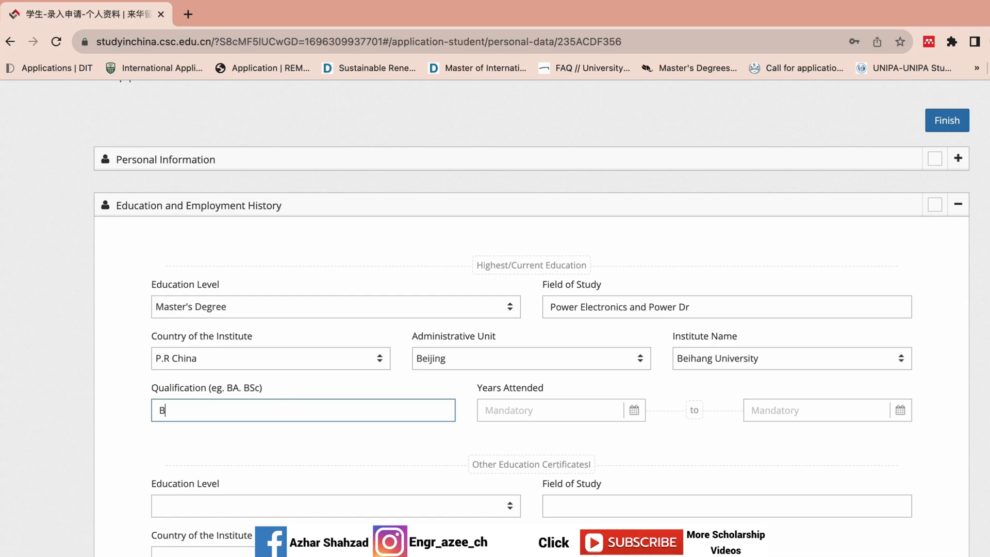
key("BackSpace")
Step: Finish the qualification as MS and set the attendance start date to 2019-09-01
type("MS")
left_click(508, 406)
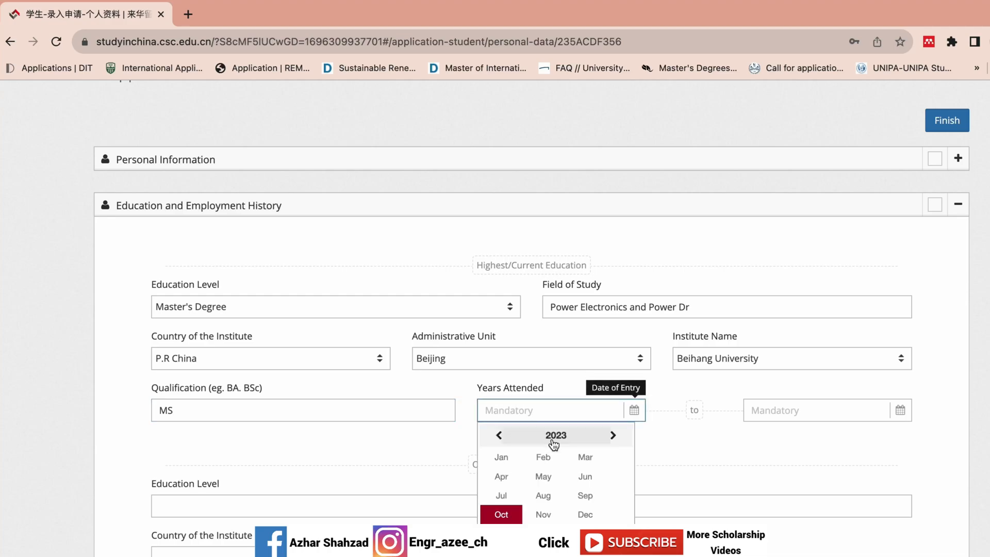
left_click(500, 436)
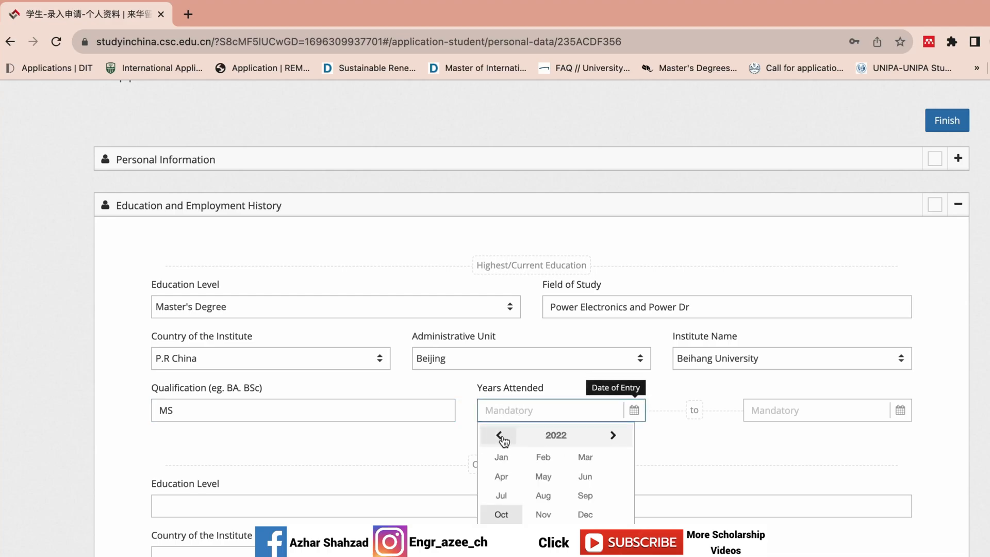
left_click(552, 436)
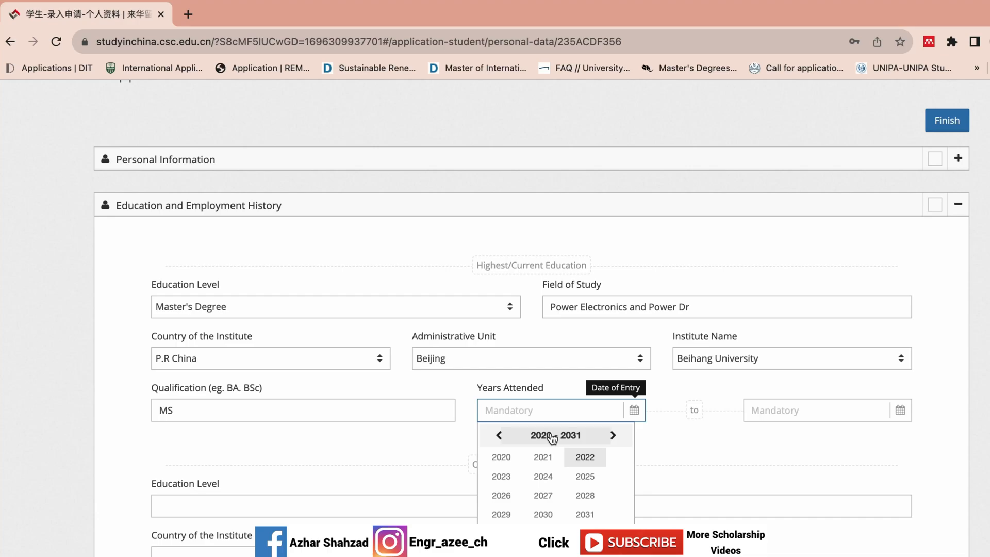
left_click(499, 435)
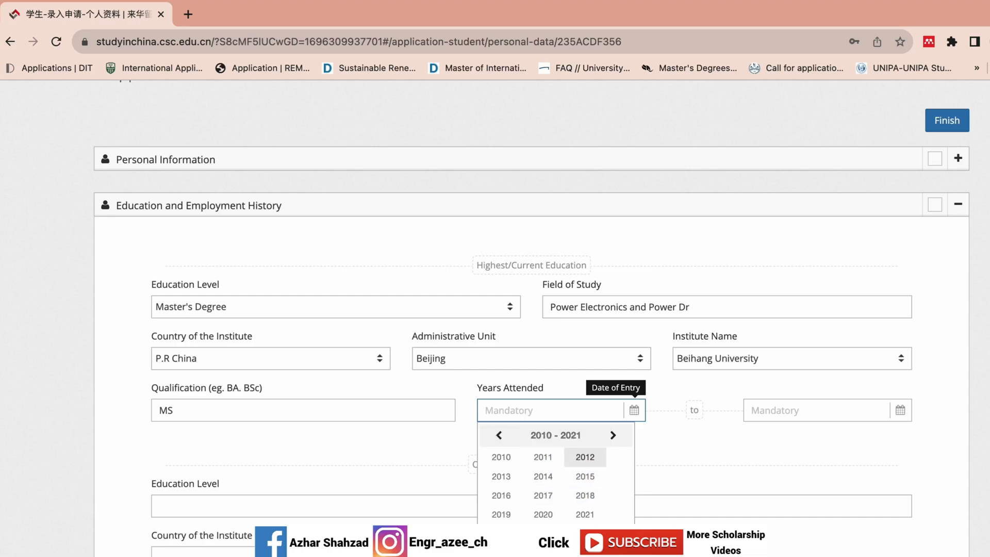
left_click(501, 514)
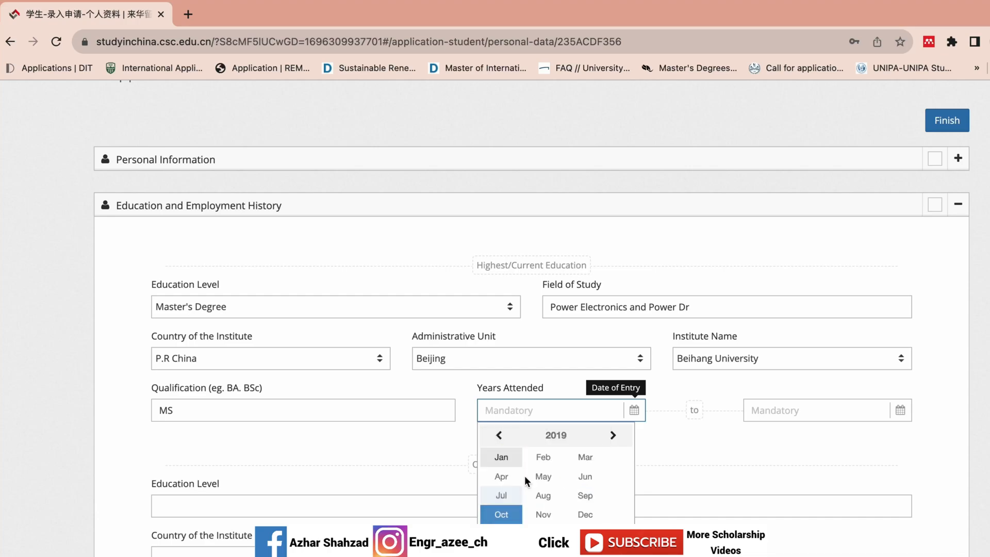
left_click(583, 494)
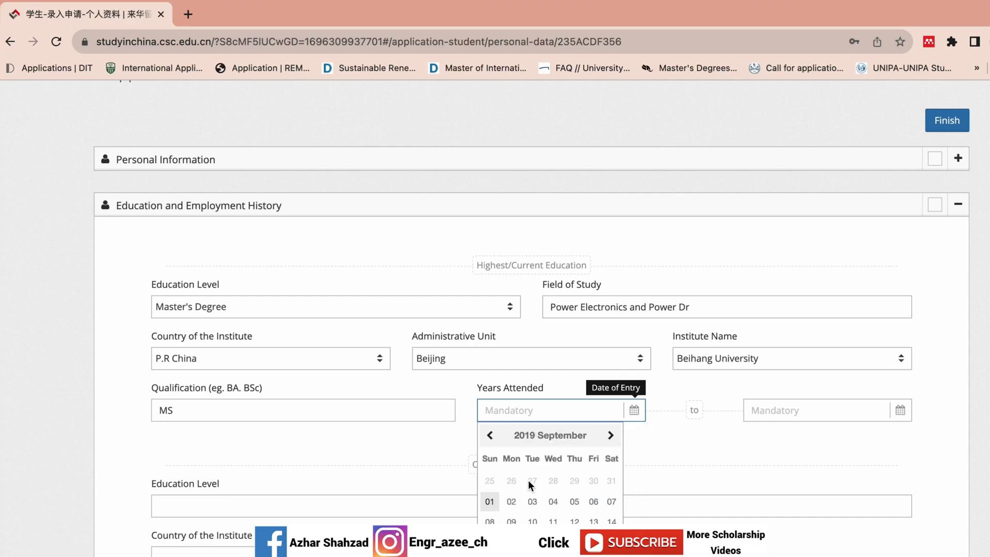
left_click(490, 502)
Step: Set the Master's completion date to 2022-12-31, correcting an accidental 2023-12-01
left_click(796, 407)
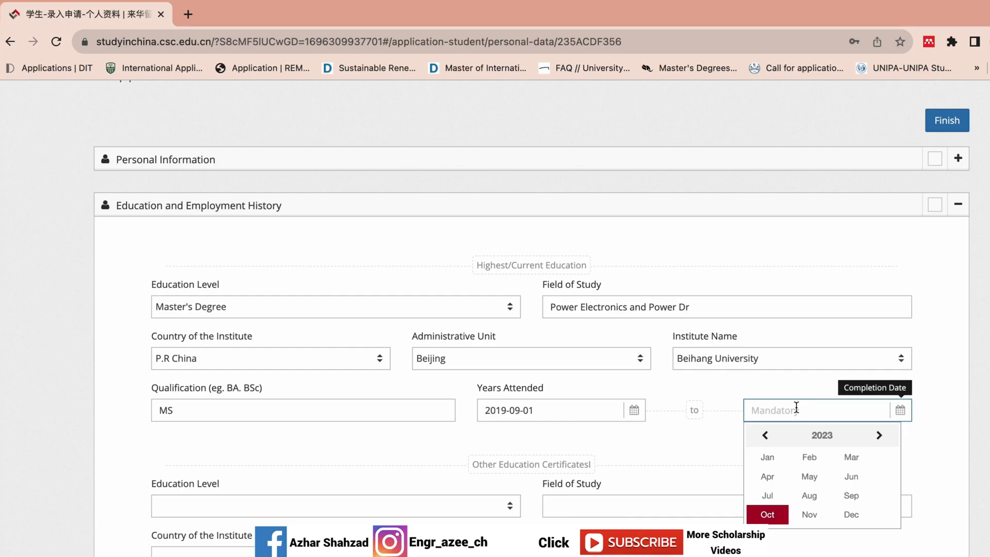
left_click(845, 513)
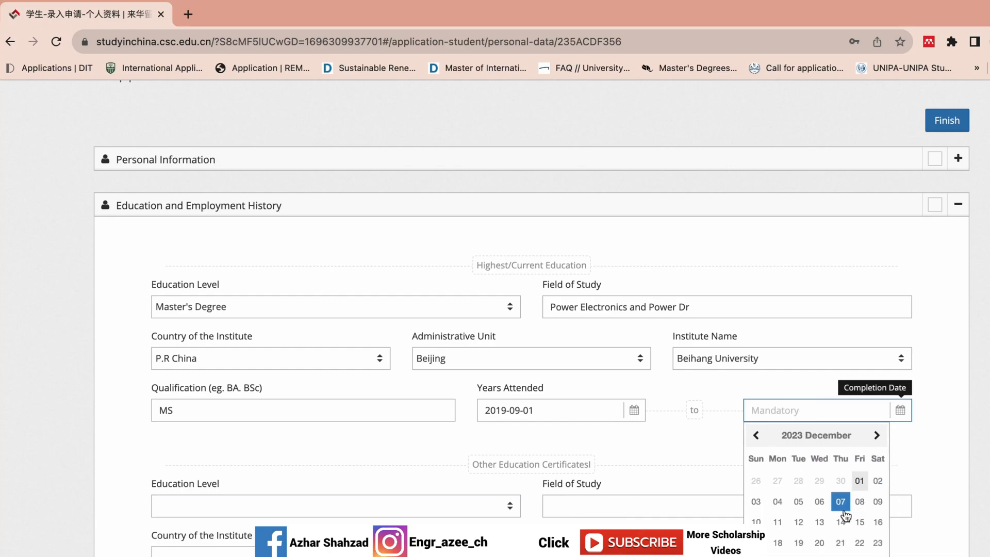
left_click(859, 481)
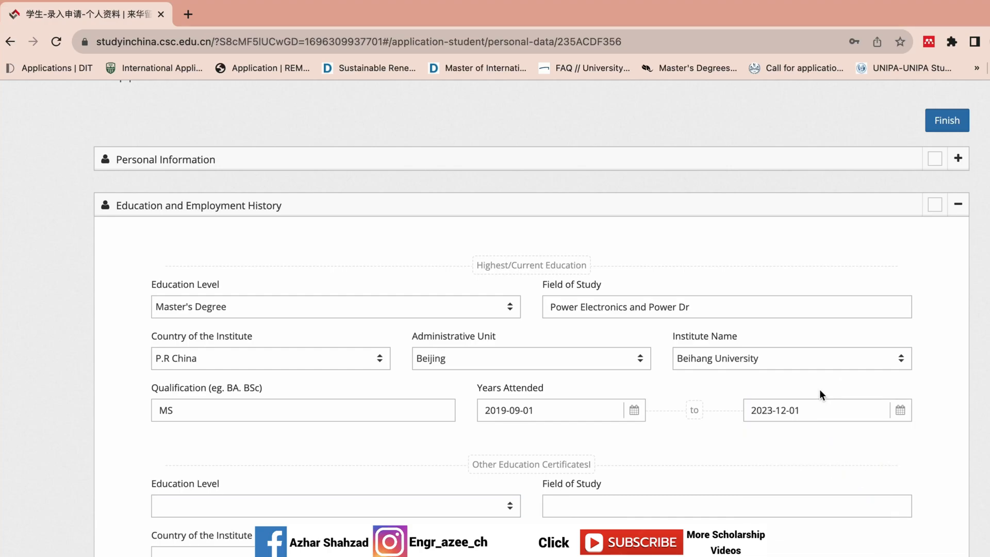
scroll(824, 247, "down", 3)
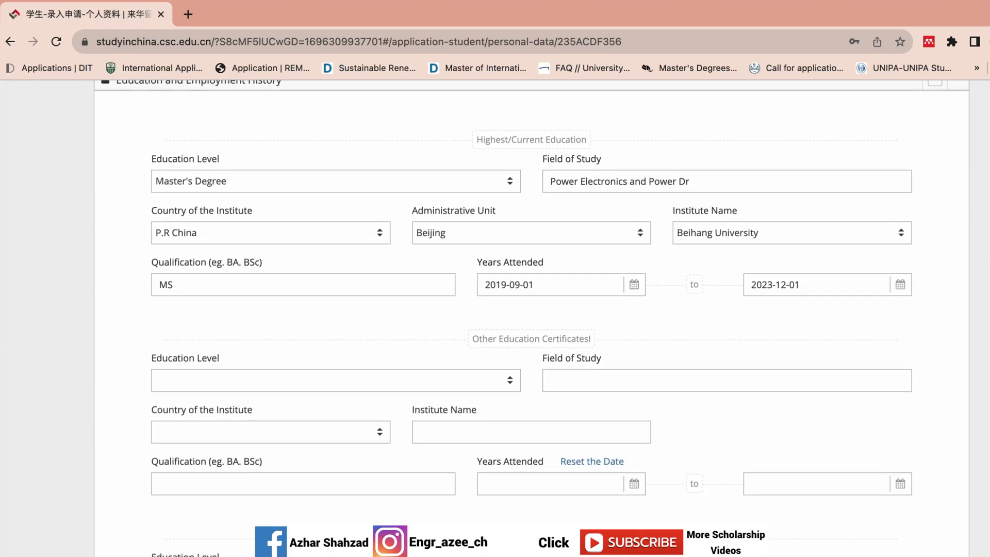
left_click(804, 251)
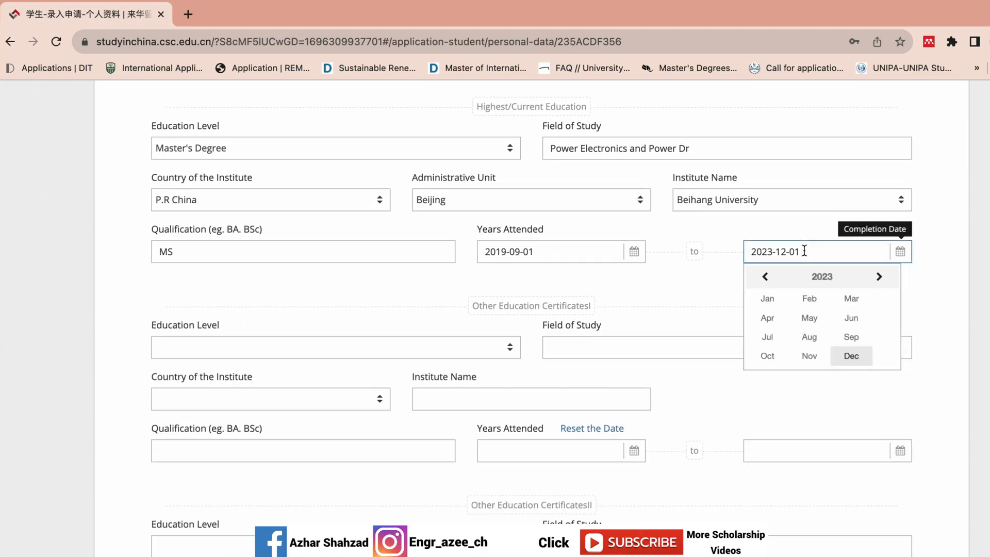
left_click(766, 277)
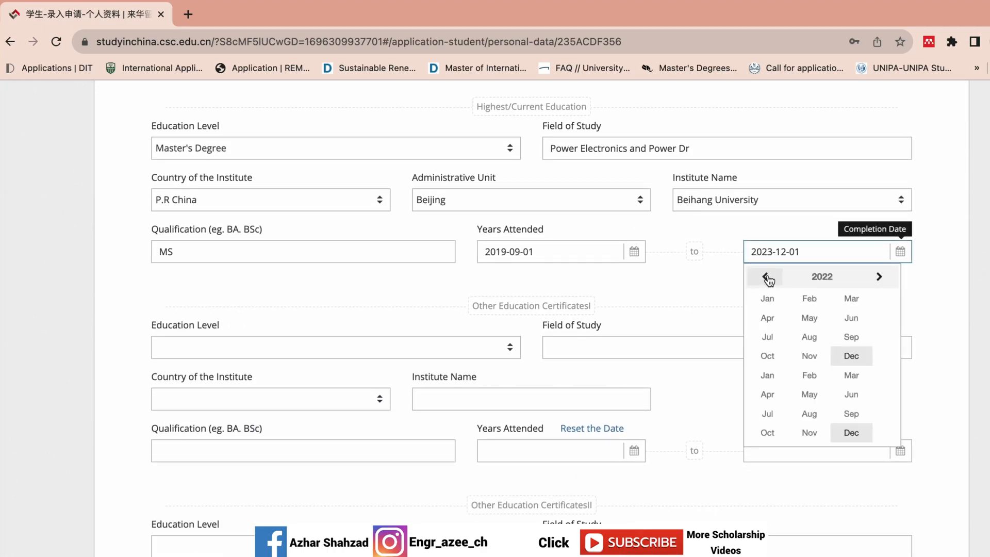
left_click(845, 354)
left_click(878, 405)
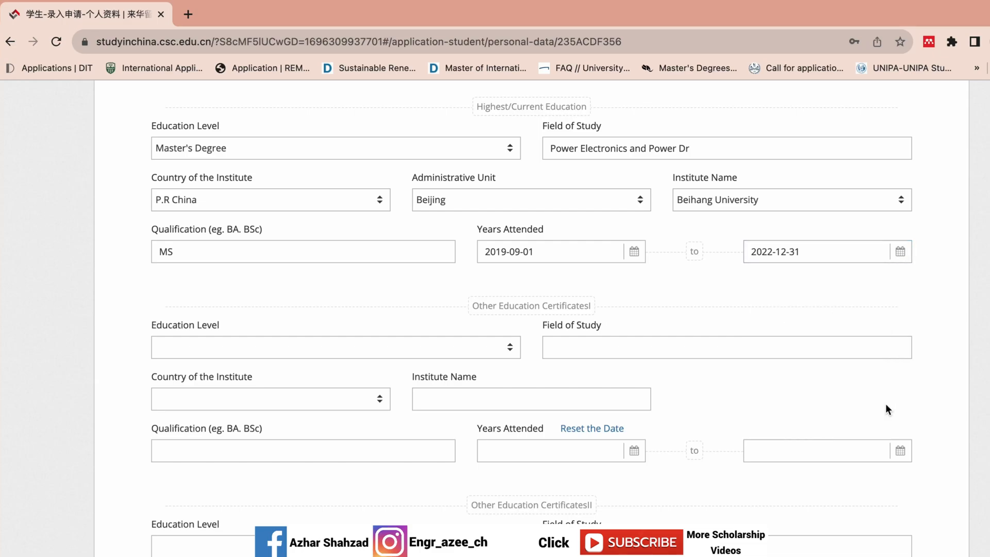
scroll(531, 318, "down", 2)
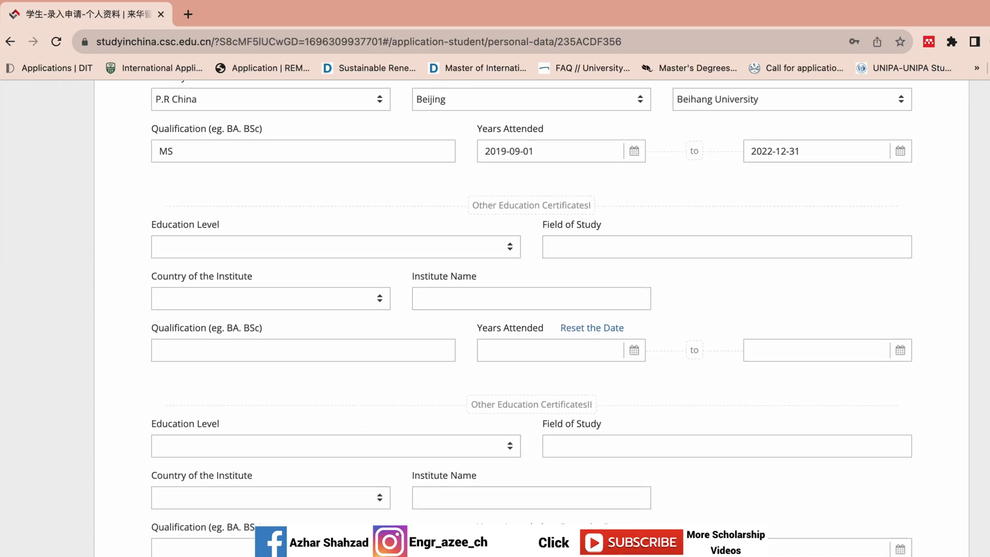
Step: Set the first certificate's level to Bachelor's Degree in Electrical Engineering
left_click(529, 299)
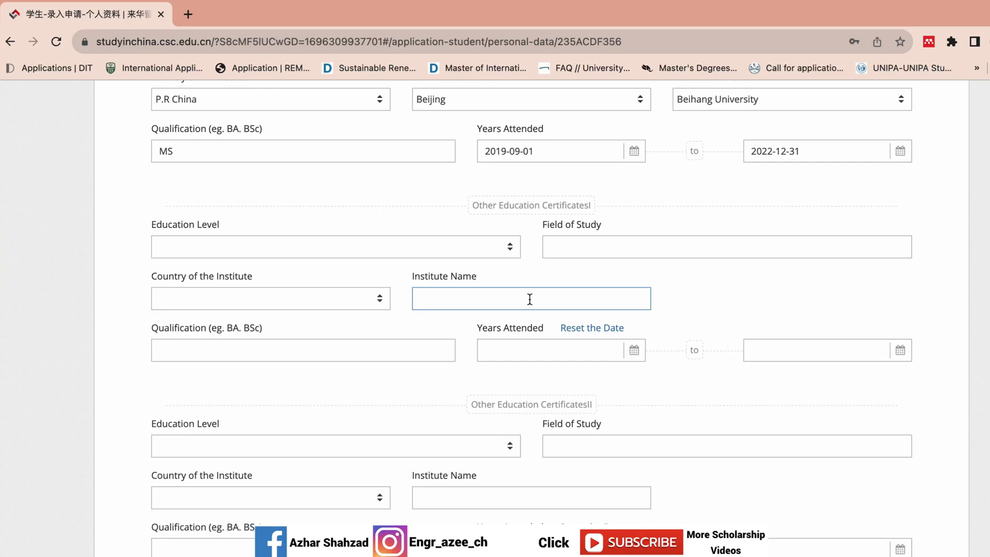
left_click(490, 256)
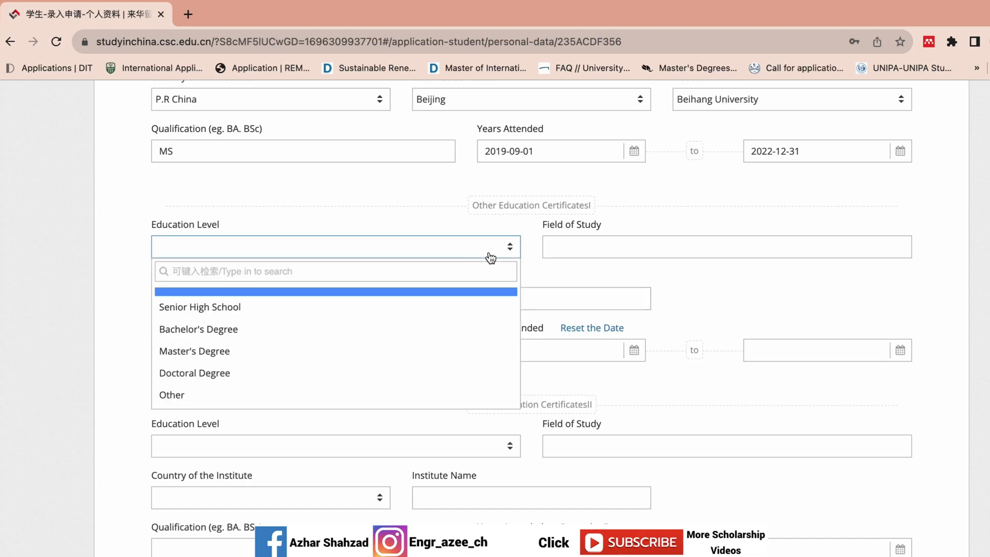
left_click(364, 334)
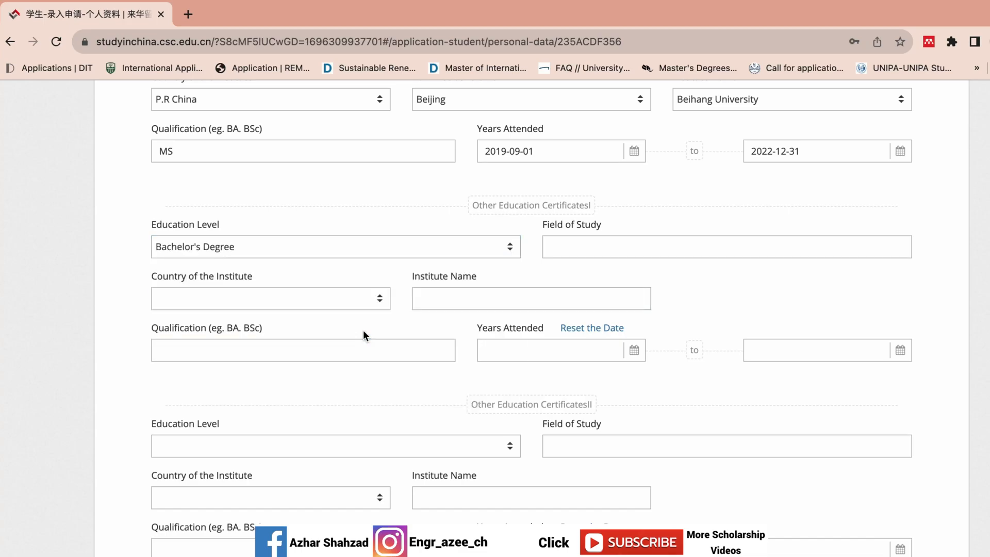
left_click(623, 248)
type("Electrical Engineering")
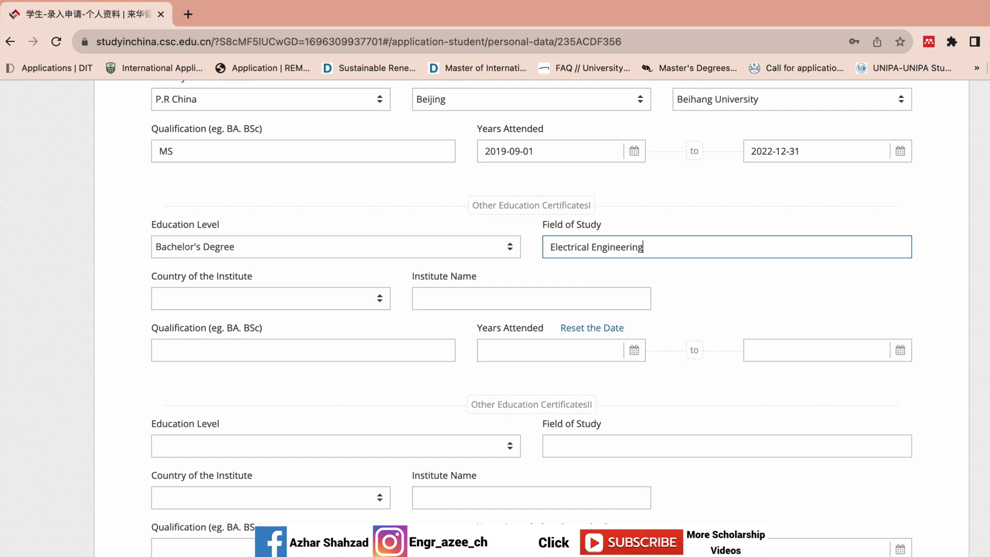
Step: Enter Mirpur University in Pakistan as the bachelor's institute
left_click(291, 307)
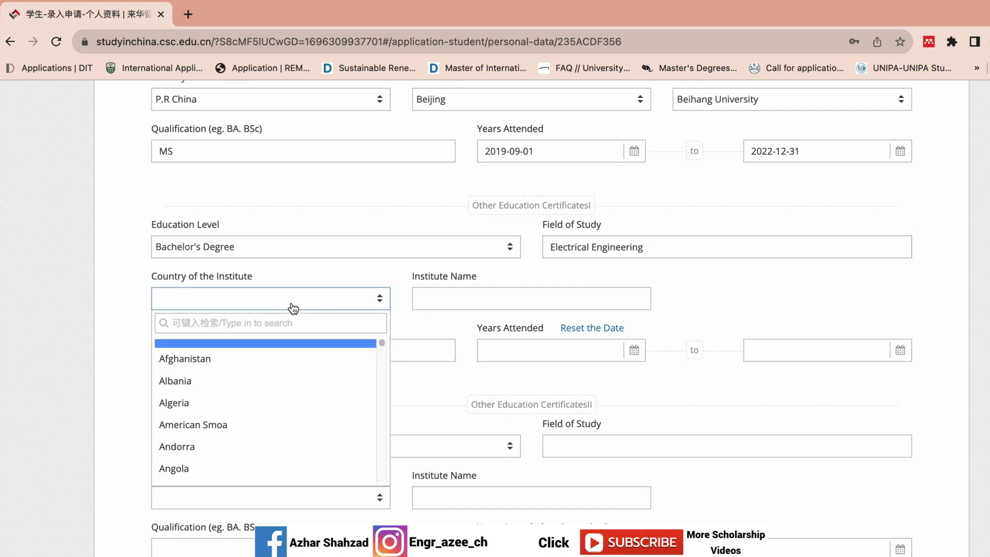
type("pak")
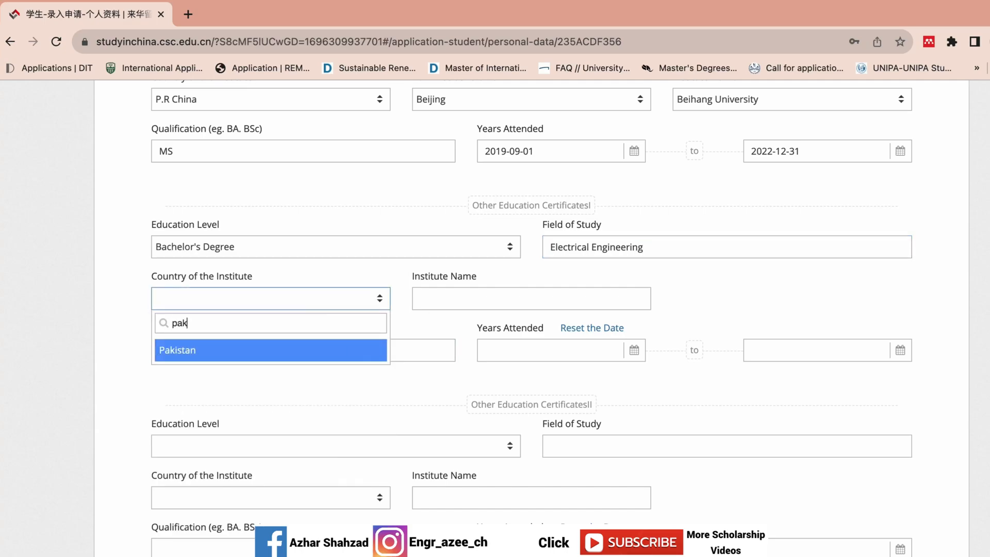
left_click(299, 348)
left_click(455, 300)
type("Mi")
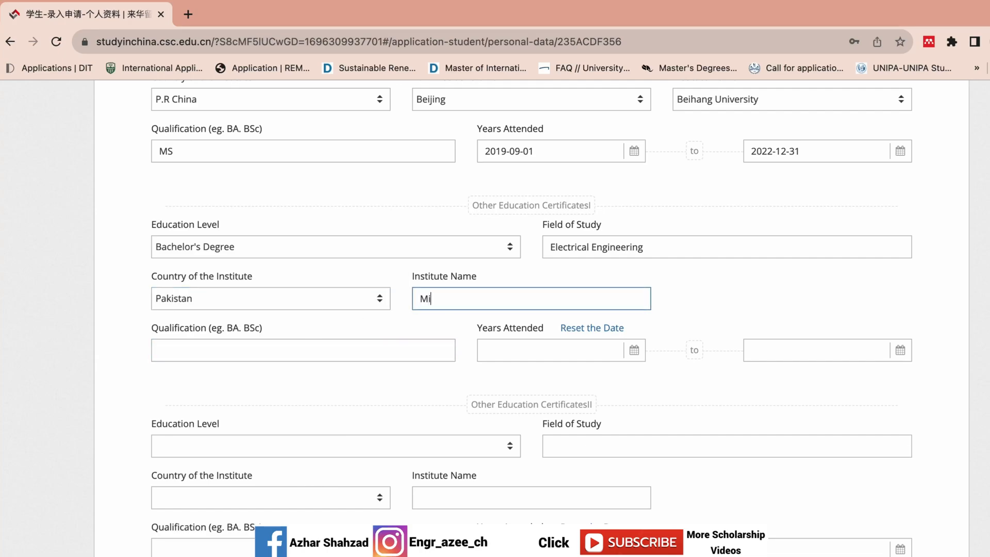
type("rpur University")
left_click(332, 351)
Step: Enter qualification BS and set the bachelor's start date to 2012-09-01
type("BS")
left_click(547, 351)
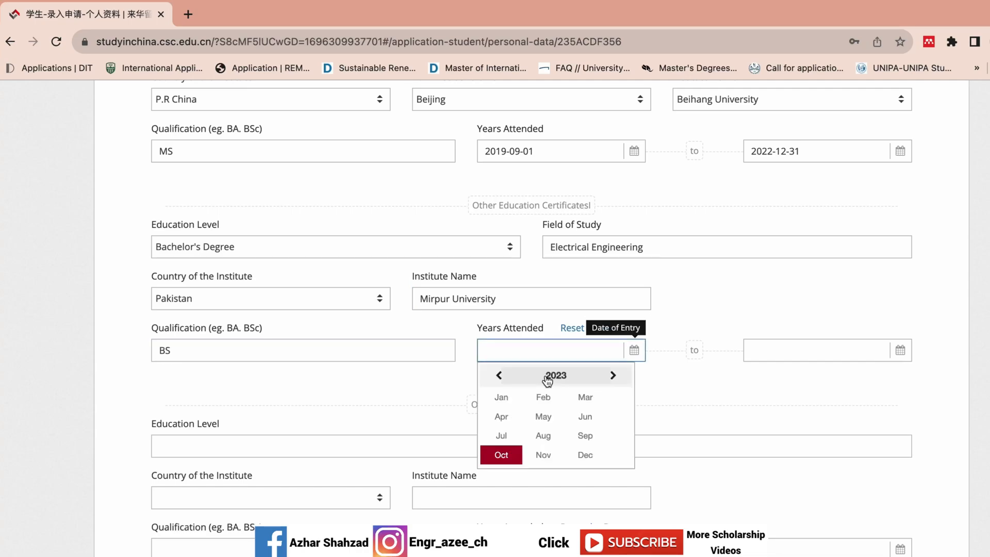
left_click(498, 380)
left_click(497, 376)
left_click(559, 376)
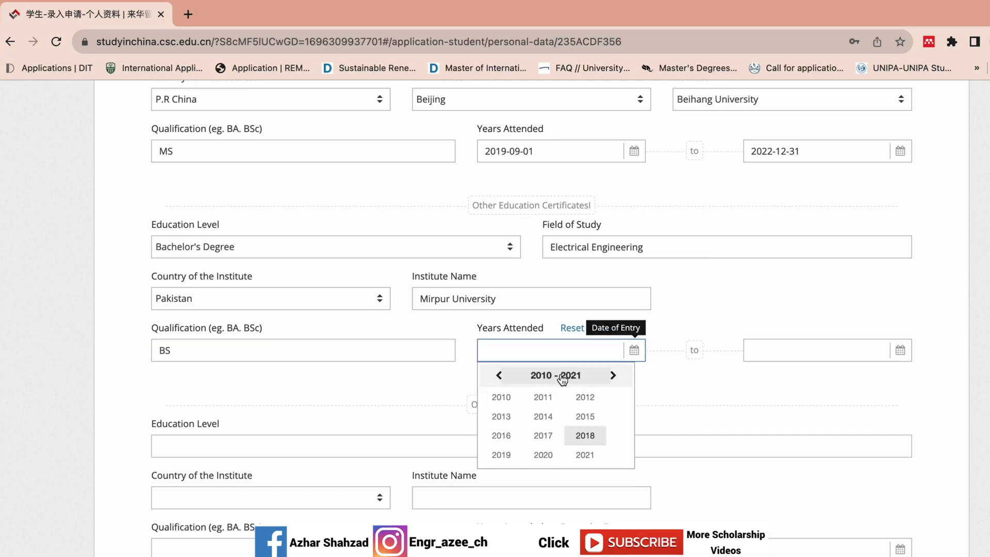
left_click(585, 397)
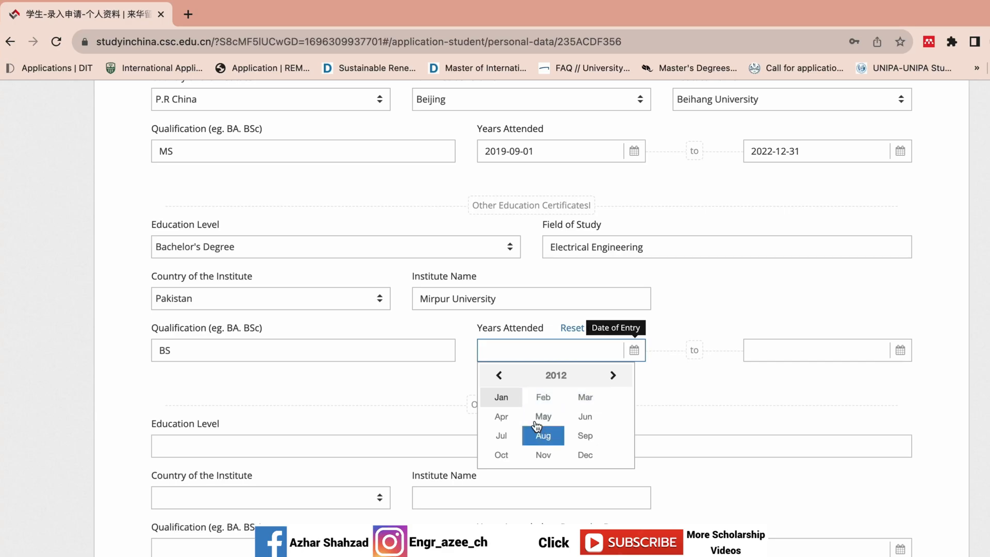
left_click(579, 439)
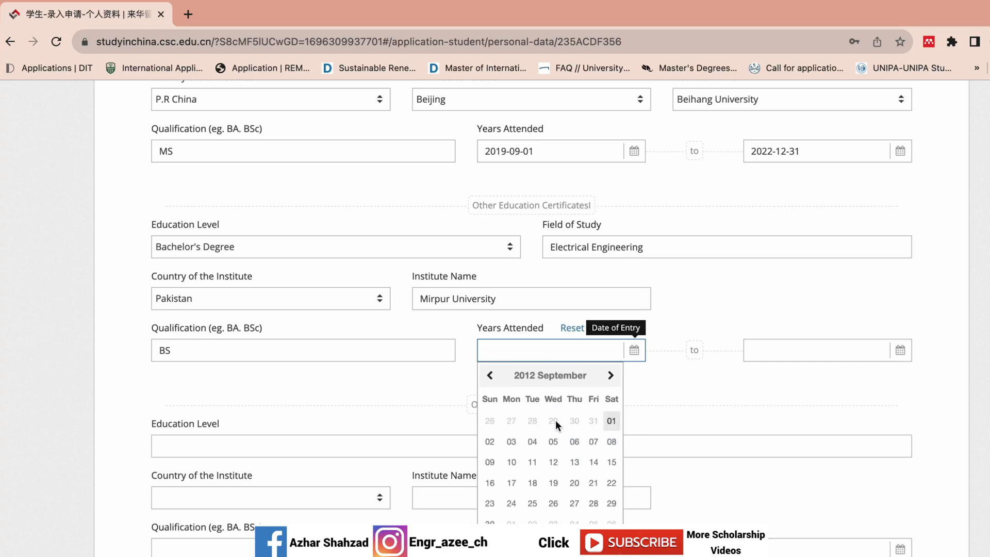
left_click(611, 420)
Step: Set the bachelor's completion date to 2016-10-17
left_click(770, 351)
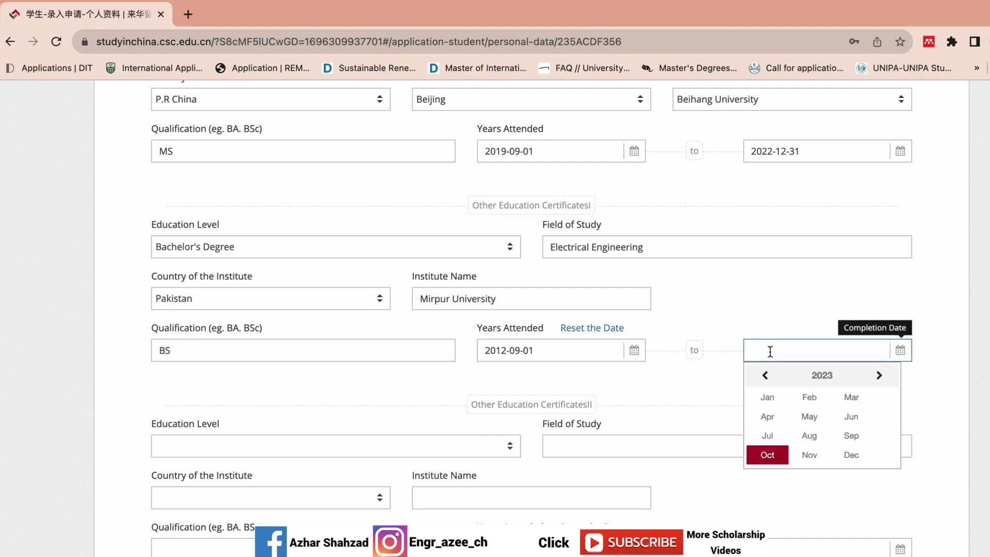
left_click(765, 375)
left_click(794, 380)
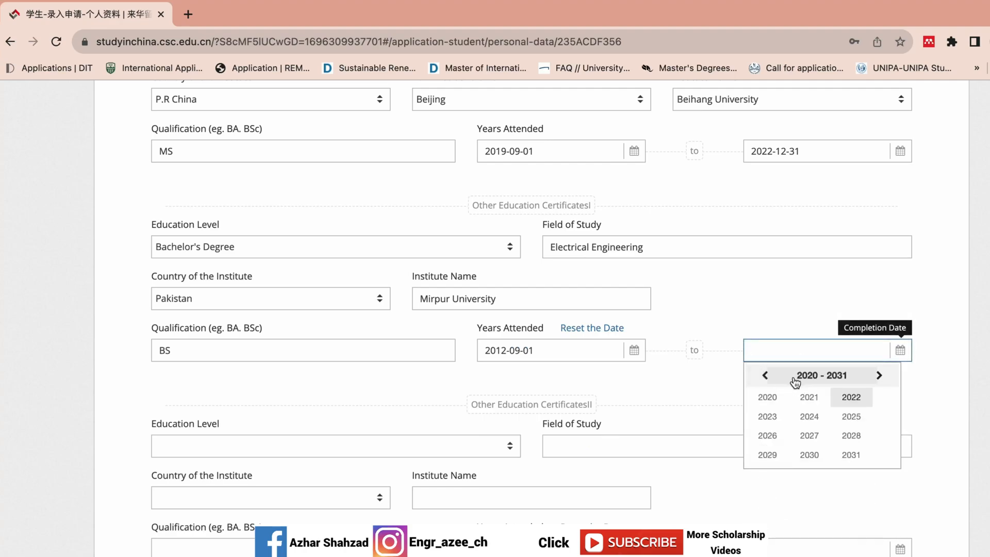
left_click(765, 375)
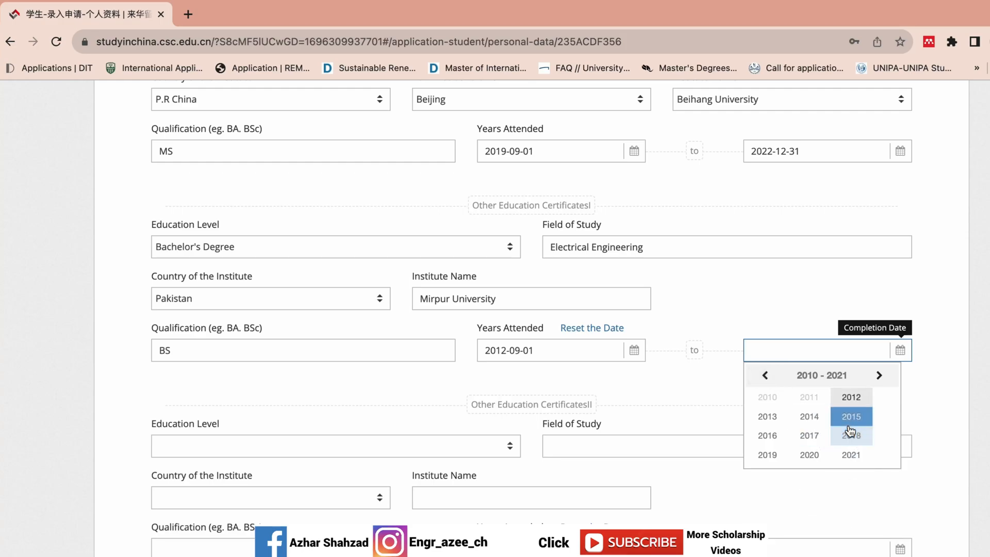
left_click(767, 435)
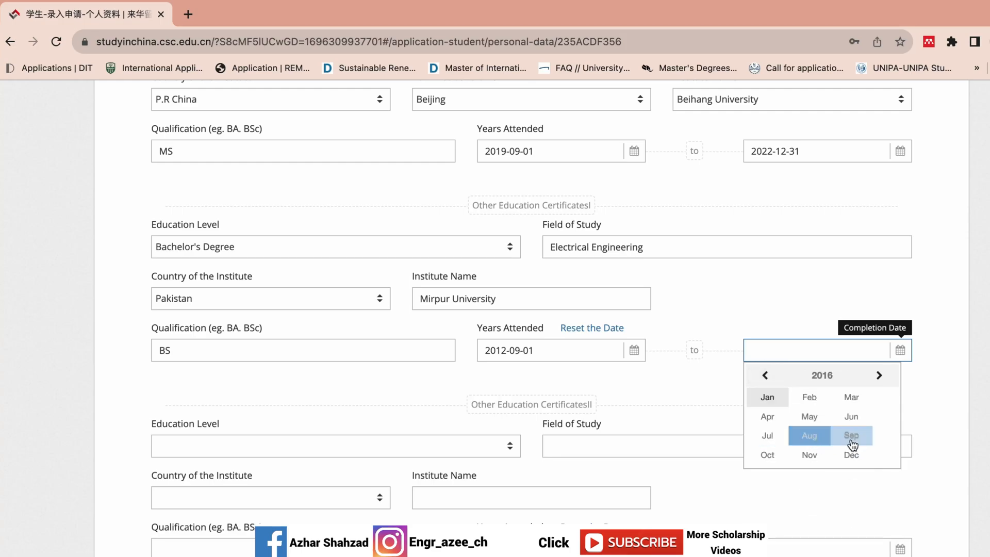
left_click(770, 454)
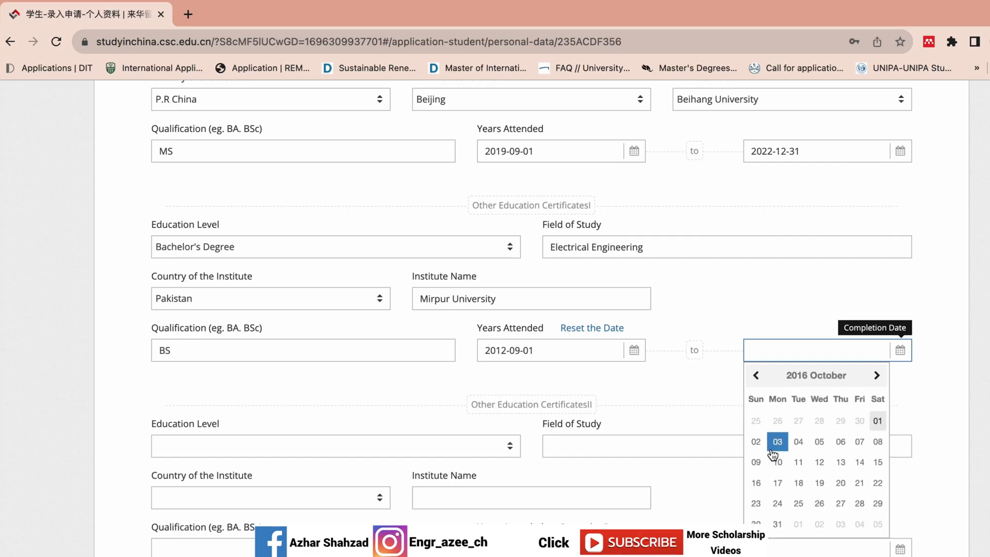
left_click(777, 483)
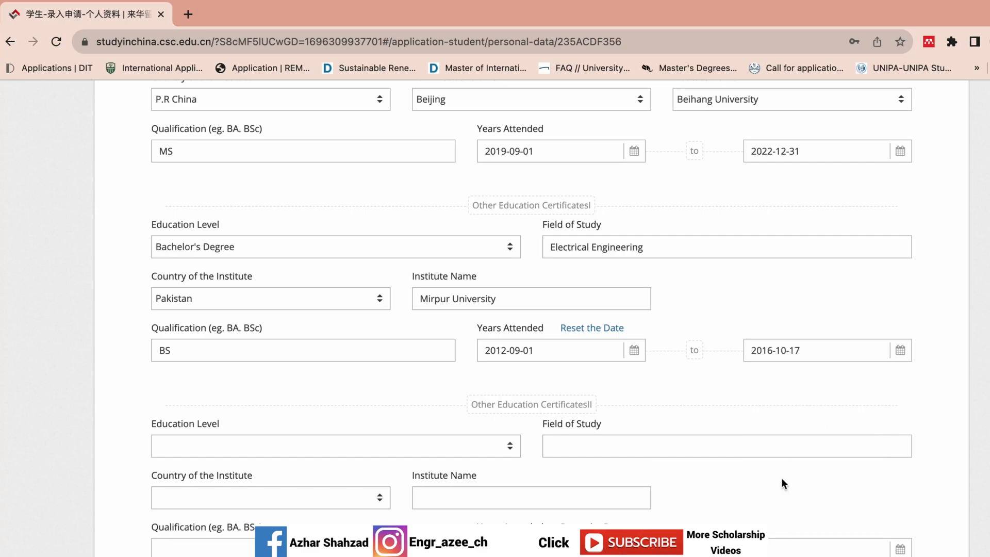
scroll(956, 459, "down", 3)
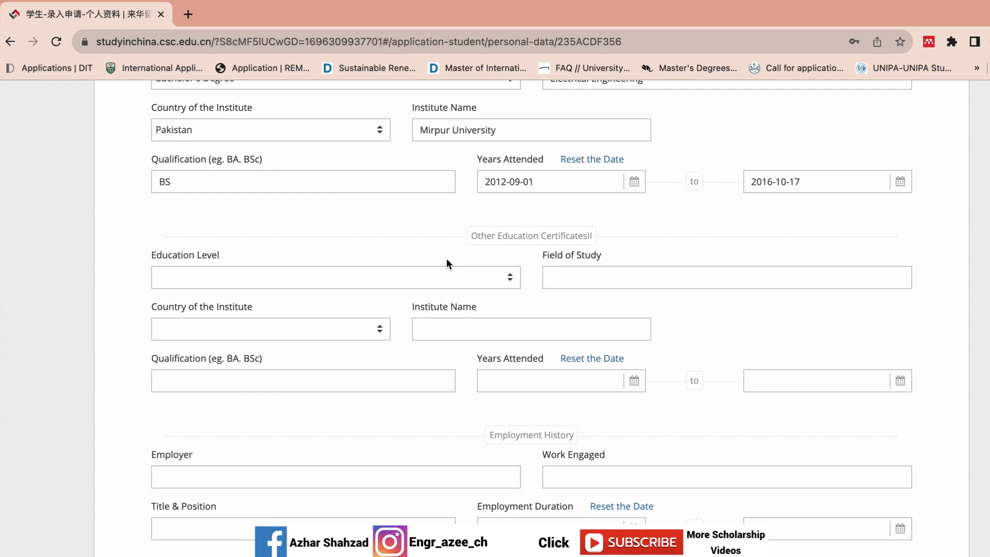
left_click(416, 322)
Step: Set the second certificate's level to Senior High School with field Pre-Engineering
left_click(504, 288)
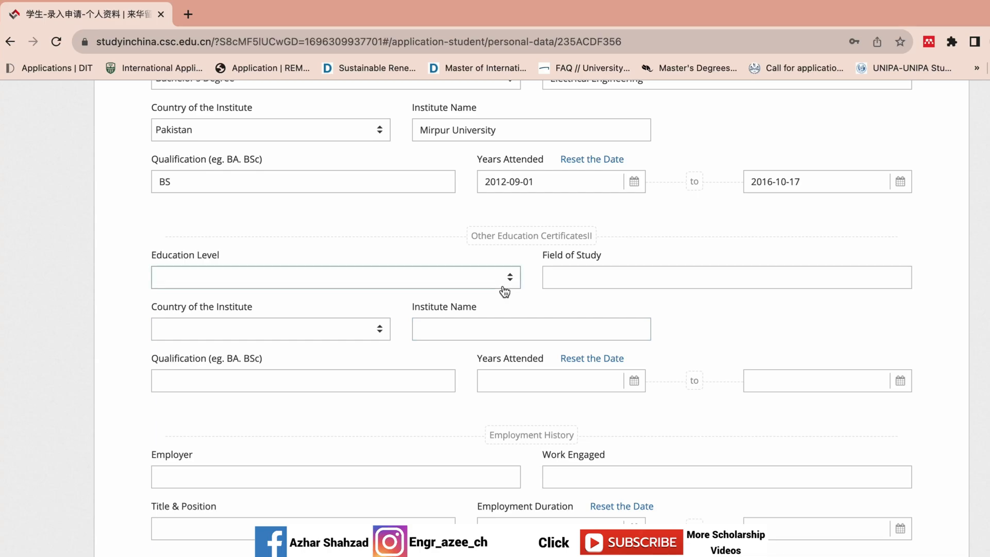
left_click(503, 278)
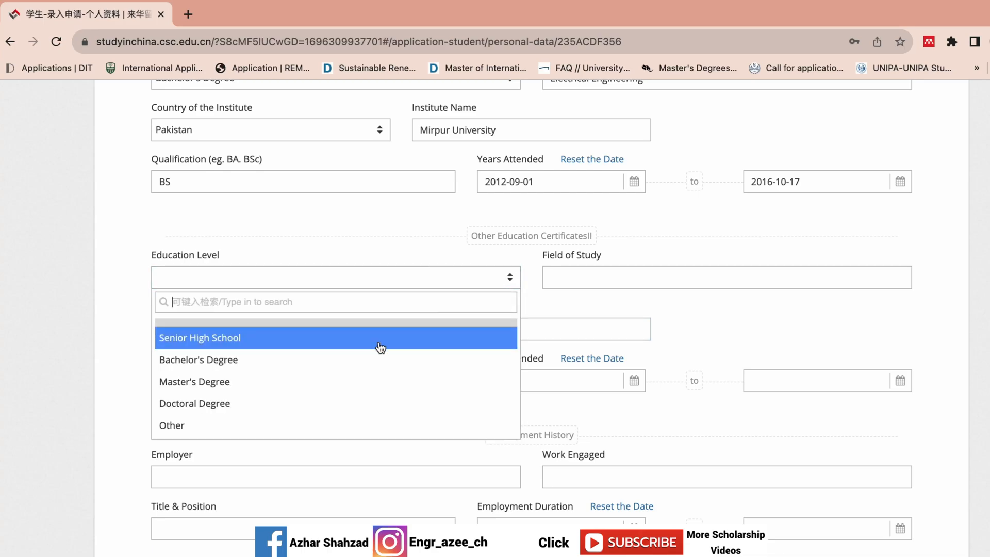
left_click(380, 340)
left_click(608, 278)
type("Pre-")
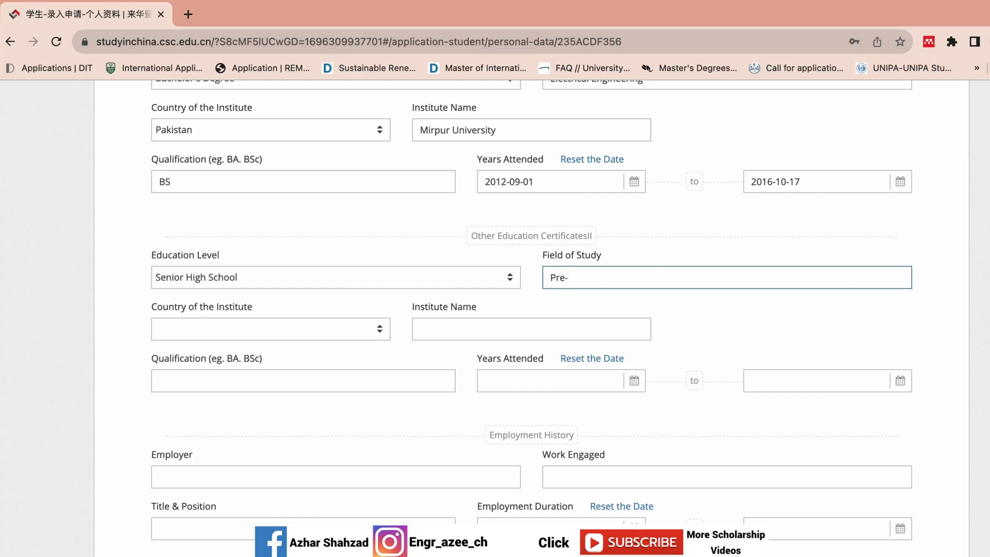
scroll(527, 205, "up", 6)
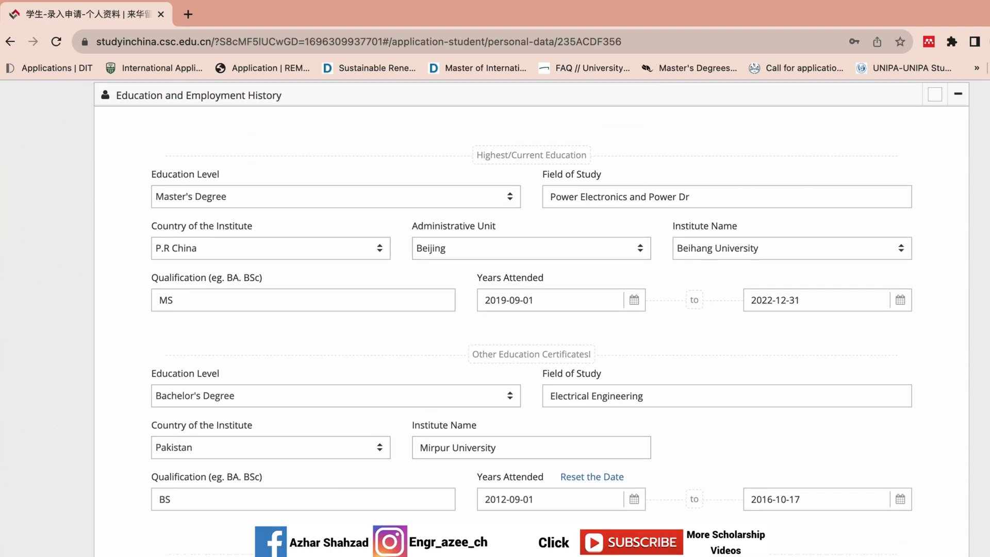
scroll(531, 318, "down", 1)
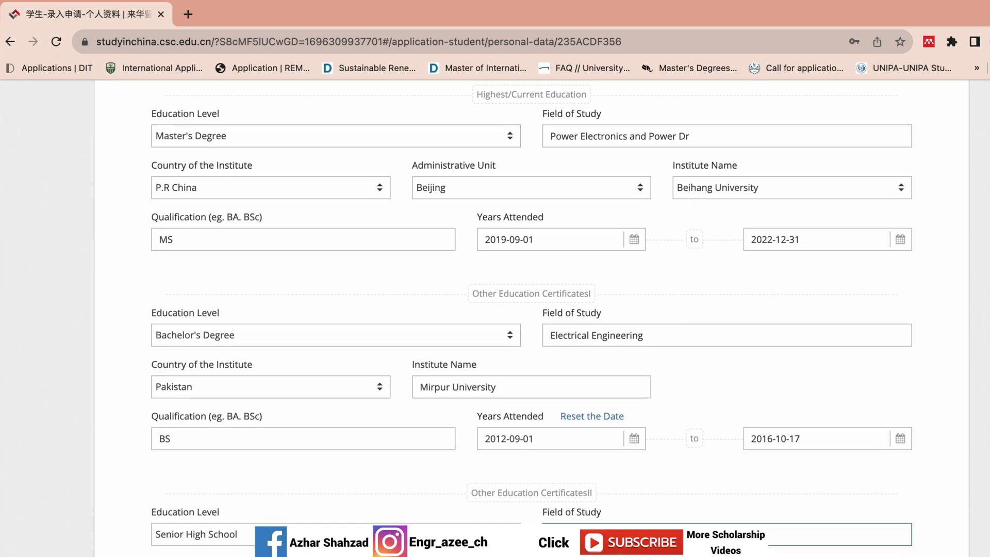
scroll(531, 319, "up", 1)
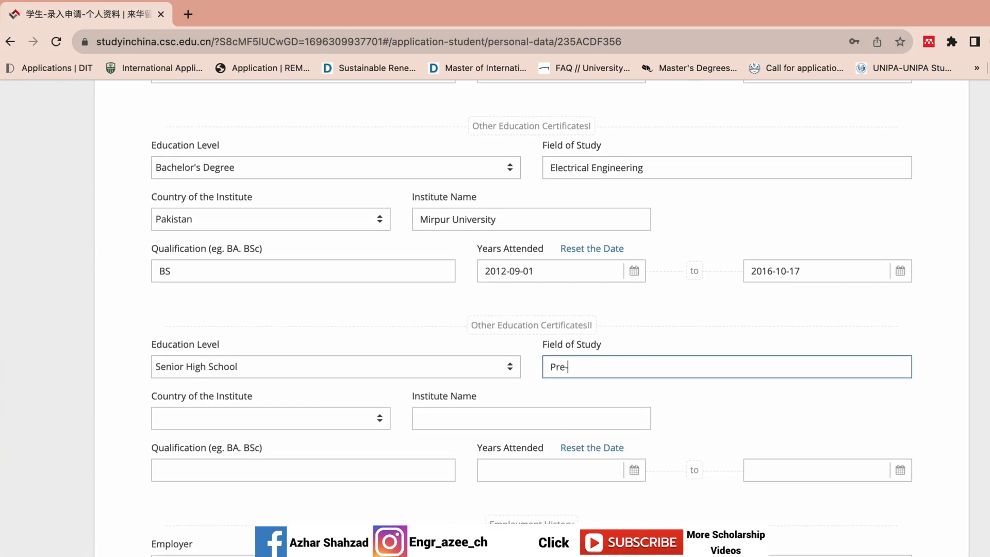
type("-")
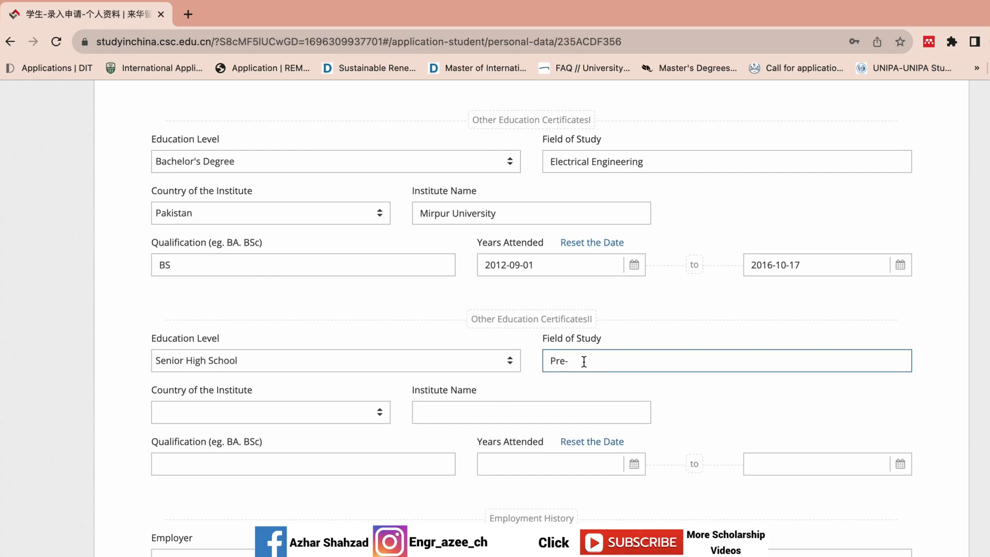
type("Engineering")
Step: Enter AJK Board in Pakistan as the second institute
left_click(321, 410)
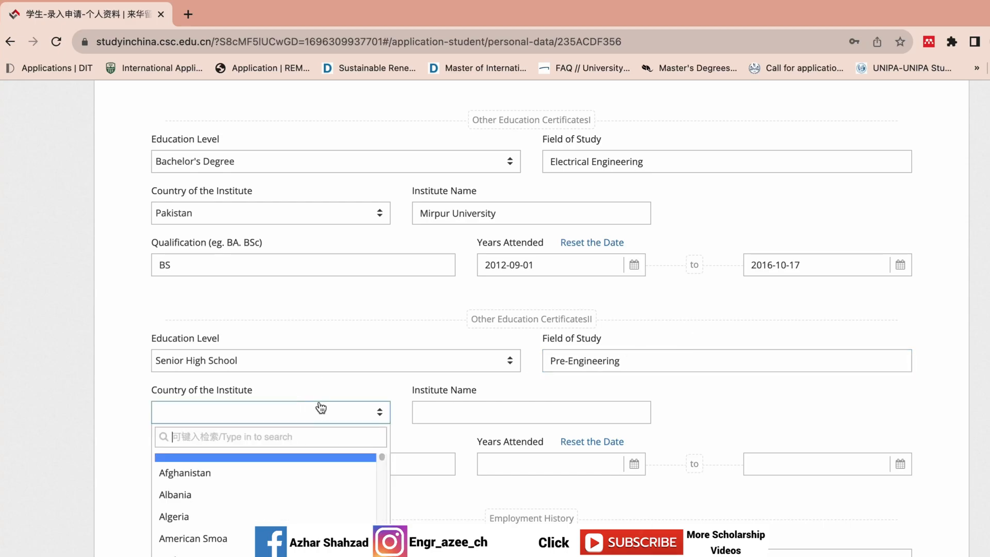
type("pak")
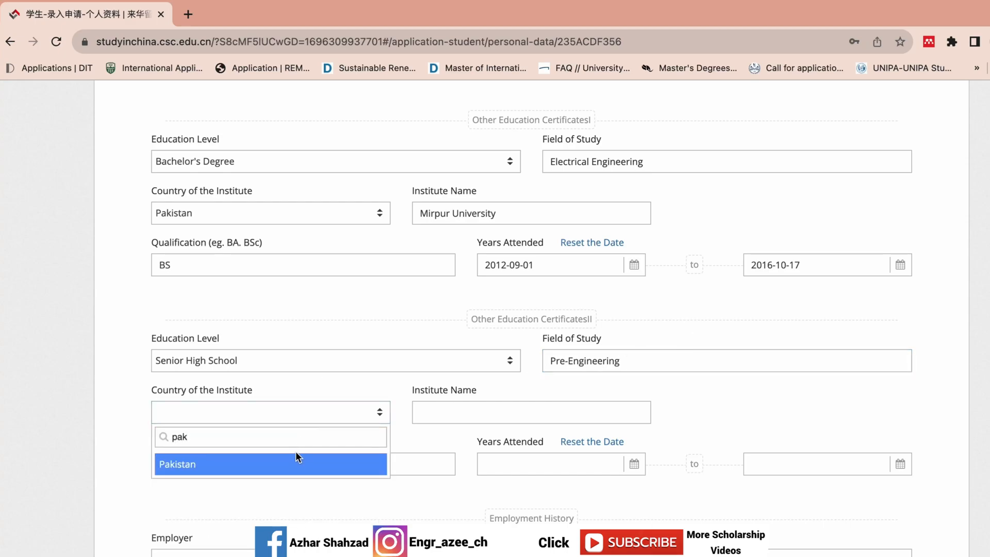
left_click(296, 462)
left_click(488, 402)
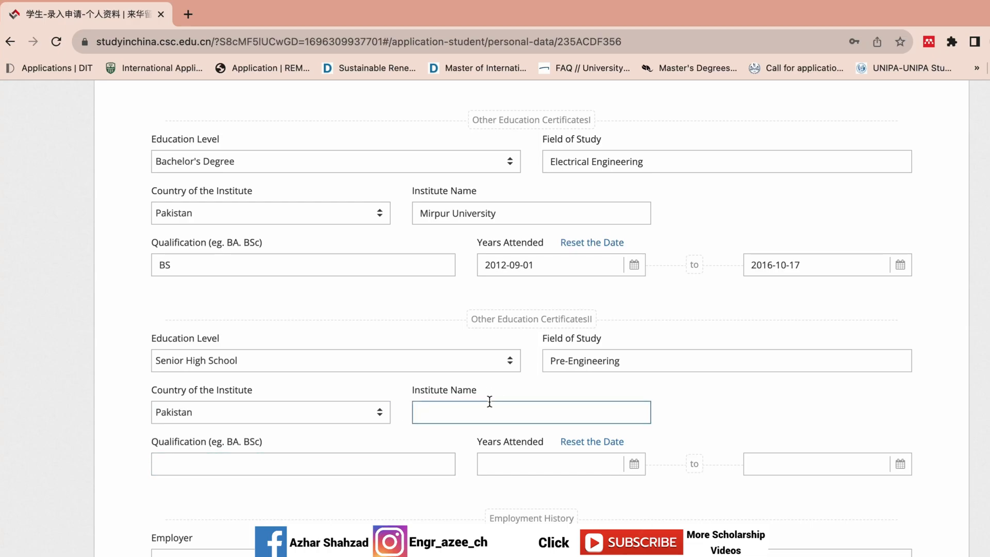
type("AJK Board")
Step: Enter Senior High School as the second qualification, fixing a typo
left_click(211, 462)
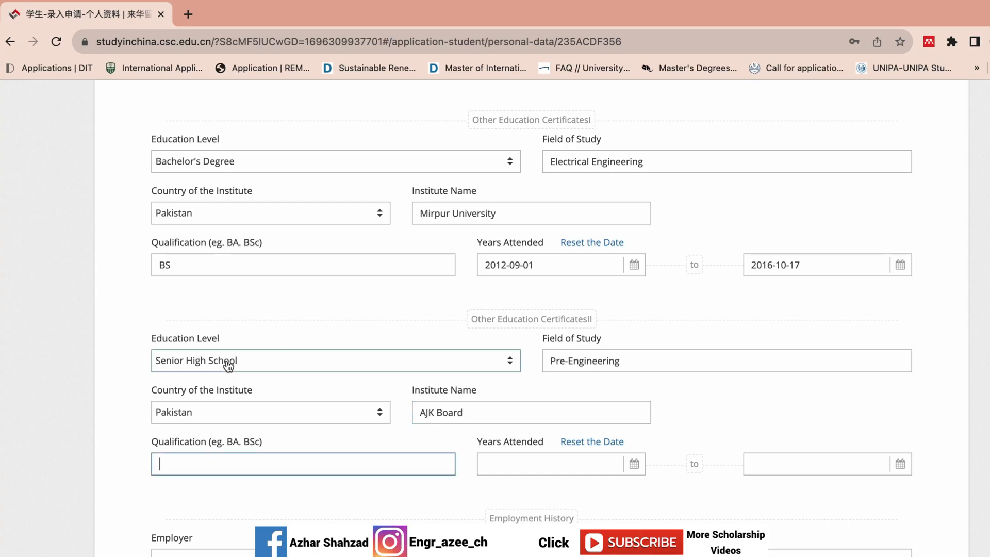
type("Se")
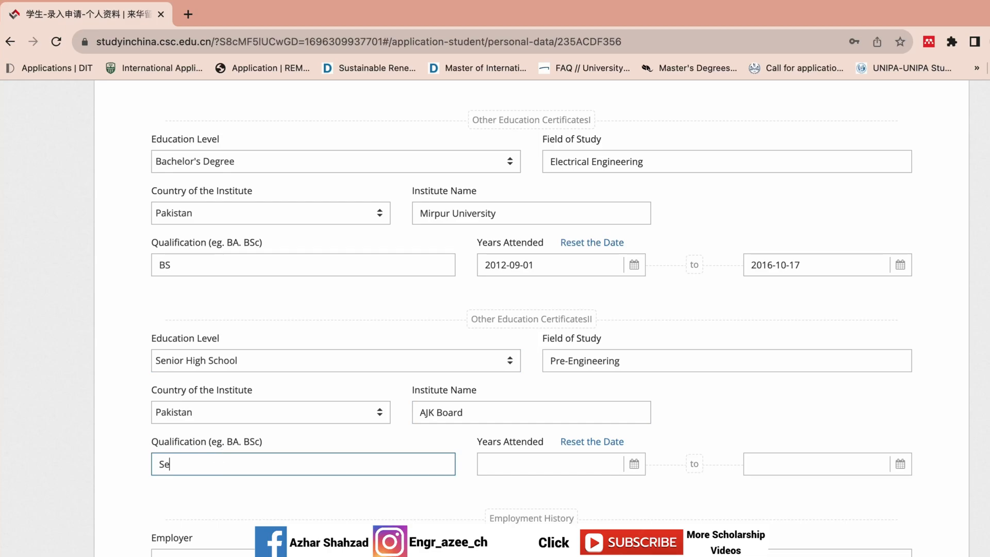
type("niior")
key("BackSpace")
key("BackSpace")
key("BackSpace")
key("BackSpace")
type("or High School")
Step: Set the high school entry date to 2010-09-01
left_click(550, 462)
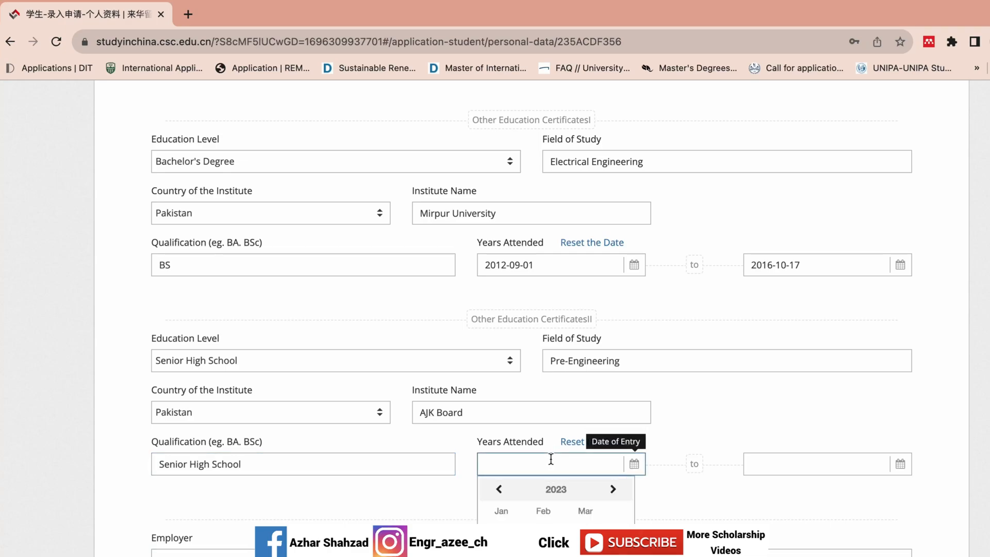
left_click(566, 492)
left_click(499, 489)
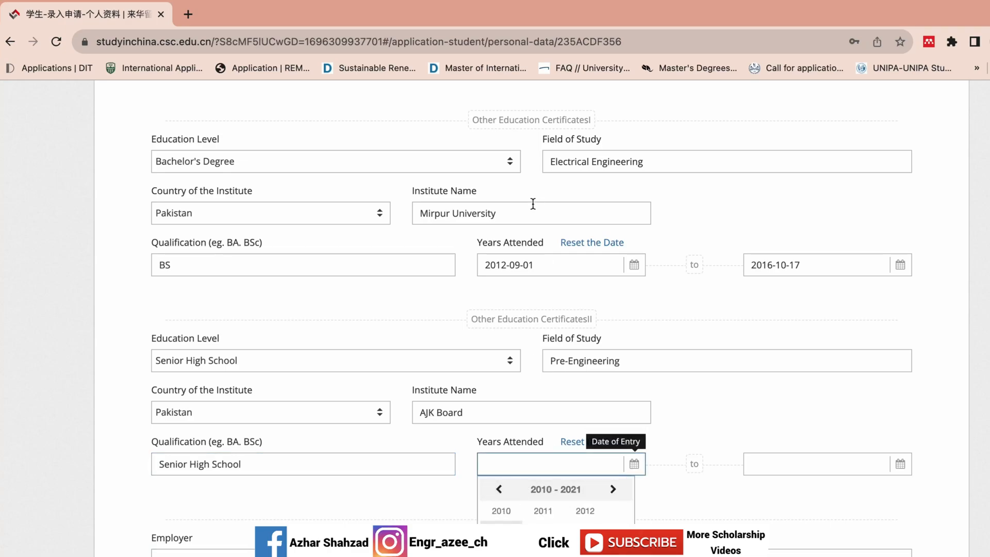
left_click(498, 493)
left_click(585, 555)
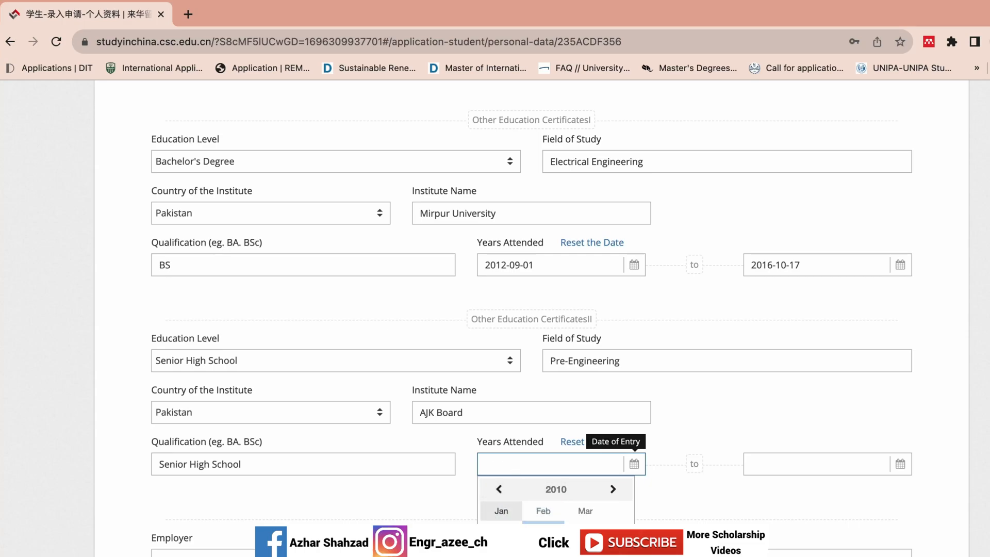
left_click(585, 551)
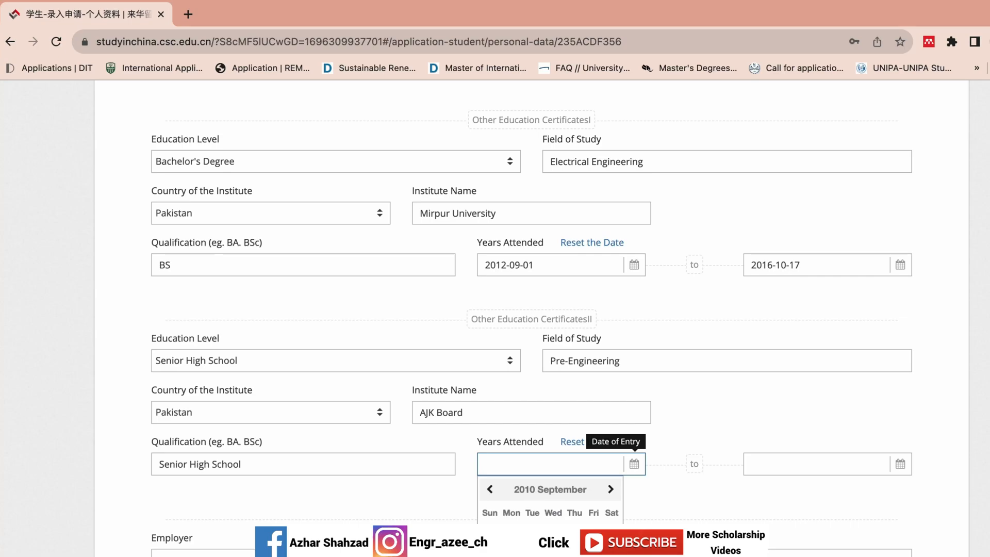
left_click(553, 534)
Step: Set the high school completion date to 2012-09-01
left_click(757, 466)
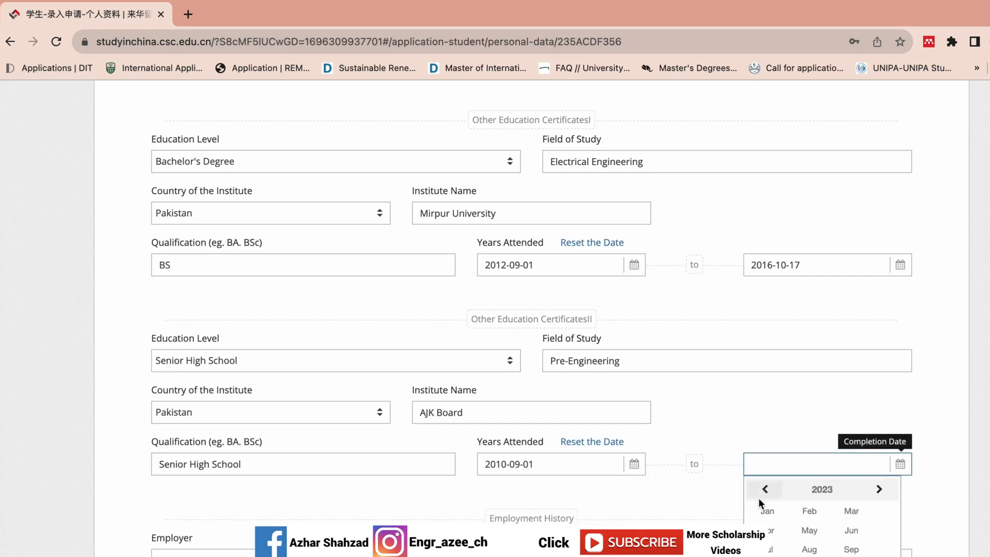
left_click(812, 489)
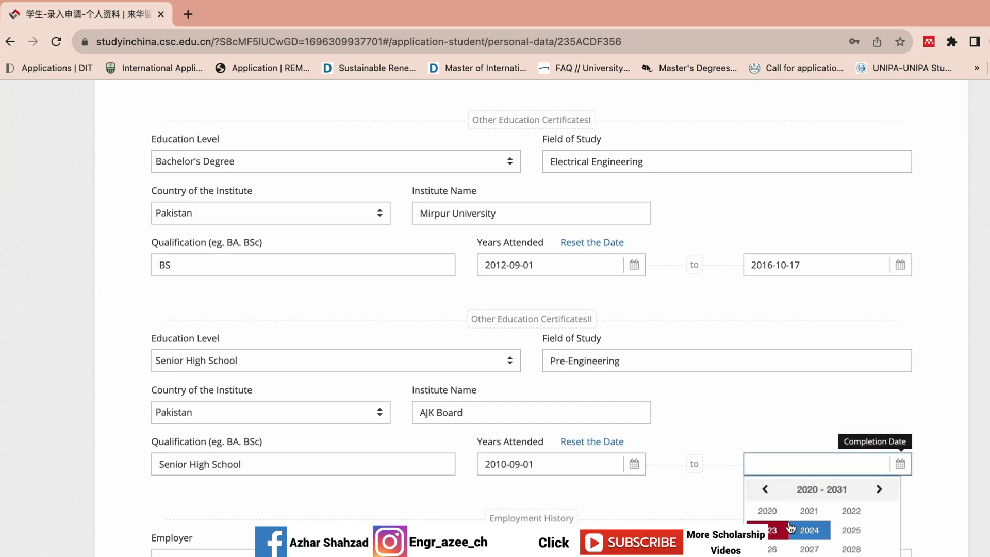
left_click(765, 489)
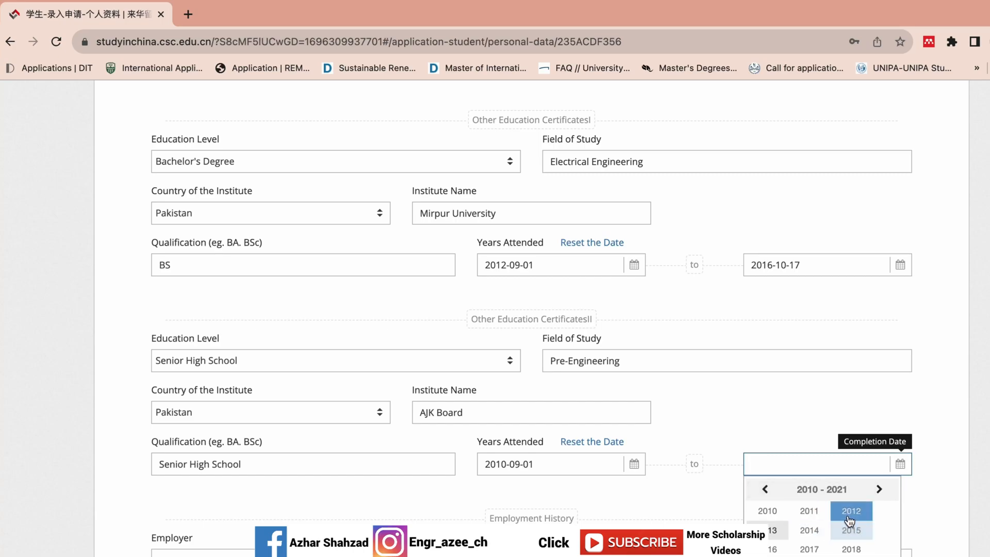
left_click(849, 520)
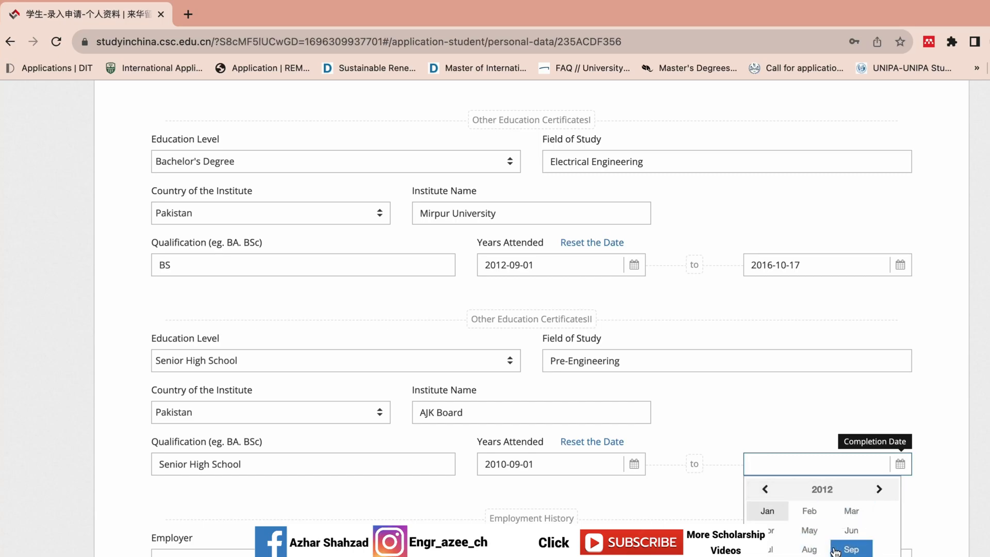
left_click(834, 550)
left_click(877, 529)
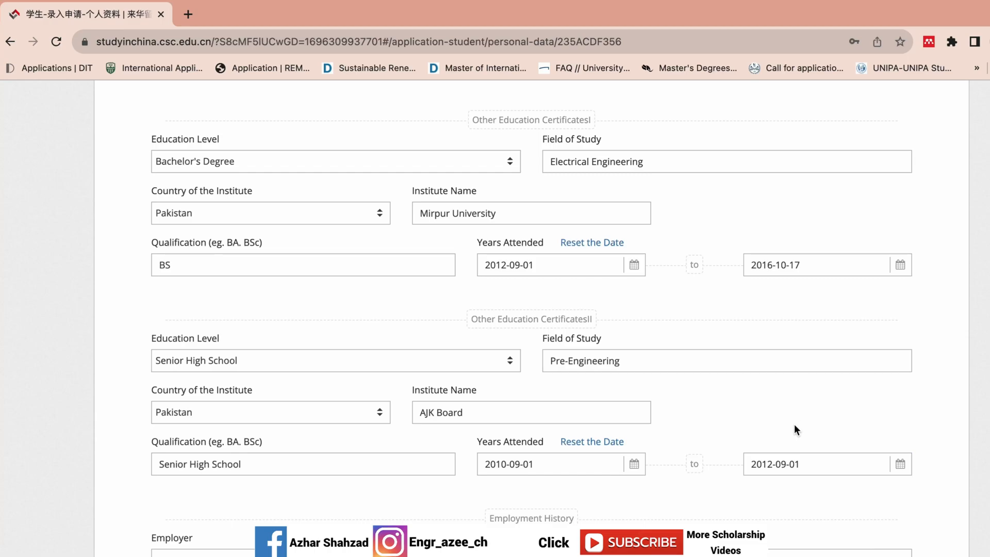
Step: Enter employer PTCL Comapny, Work Engaged N/A and position Trainee Engineer
scroll(437, 428, "down", 3)
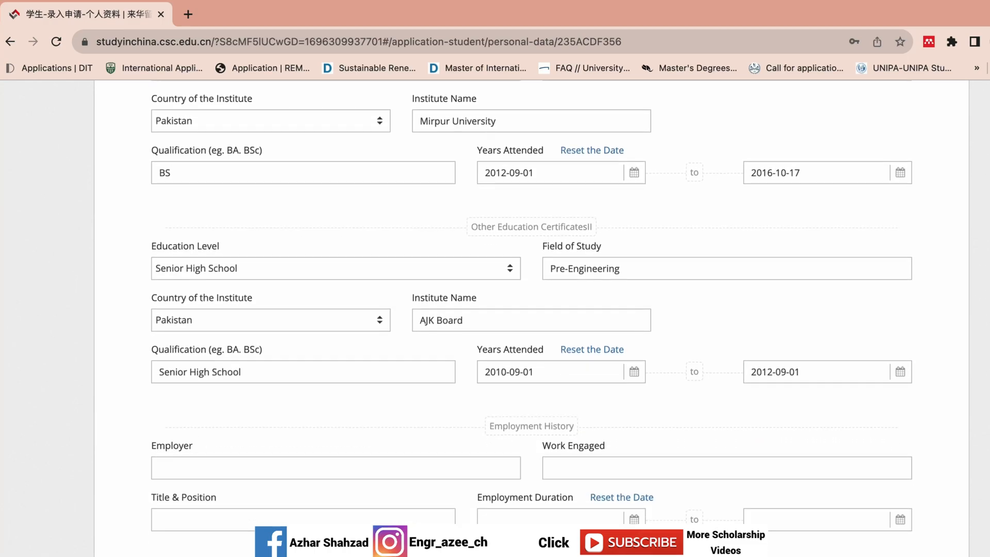
left_click(420, 413)
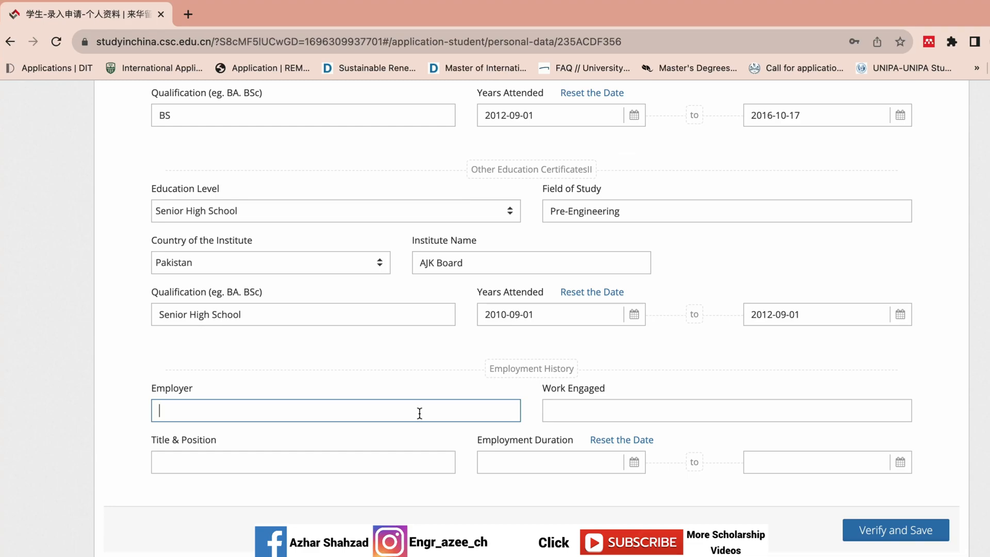
type("PTCL Comapny")
left_click(675, 412)
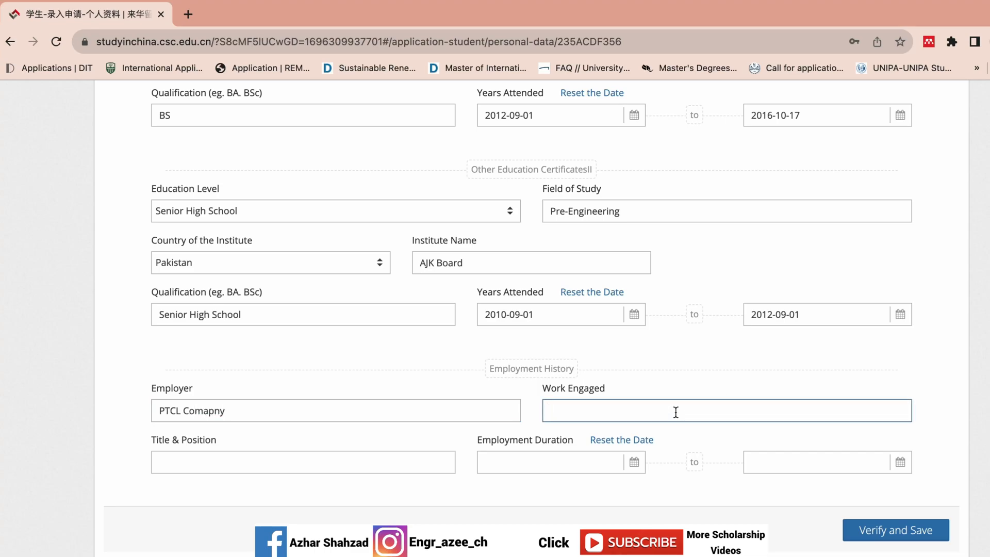
type("N?A")
key("BackSpace")
type("A")
left_click(226, 455)
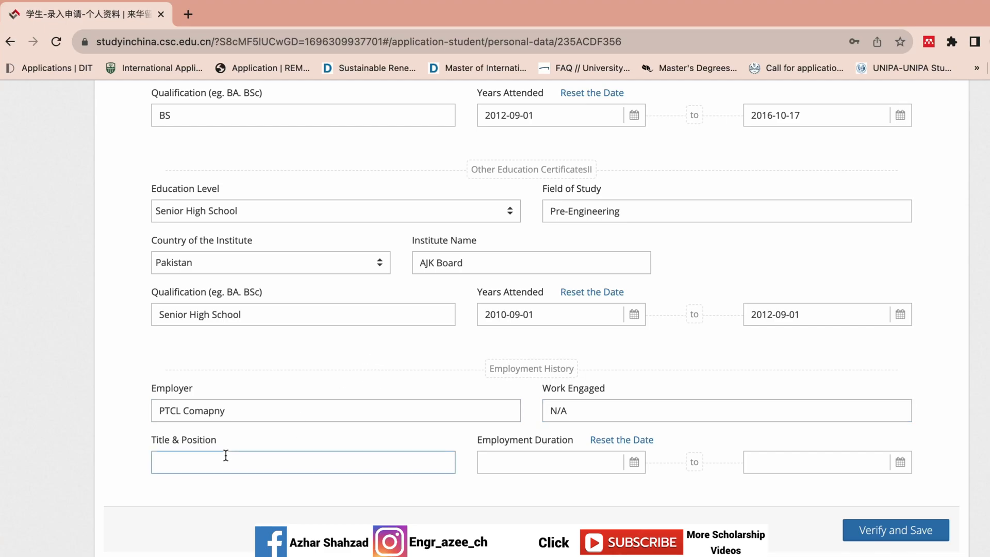
type("Trai")
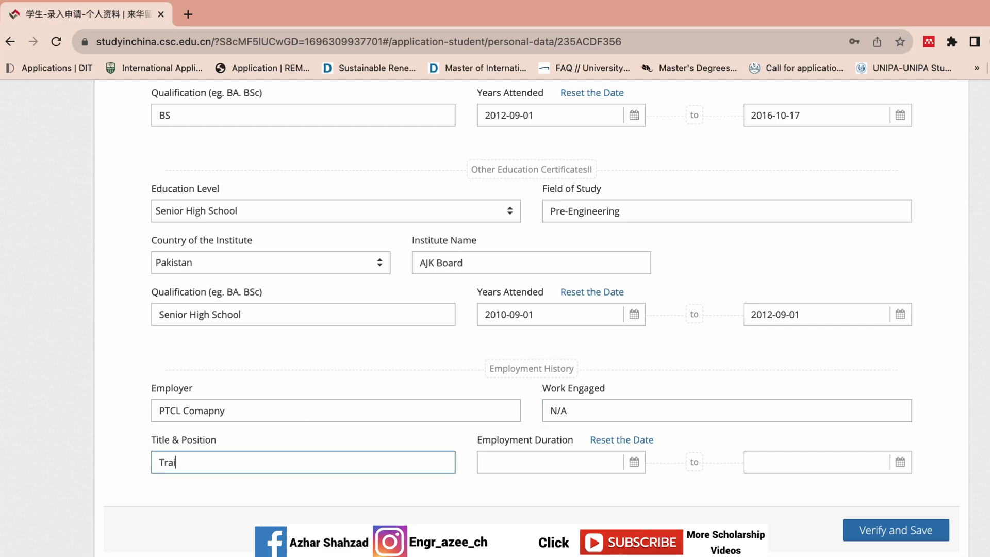
type("nee Engineer")
Step: Set the employment start date to 2016-10-01
left_click(520, 464)
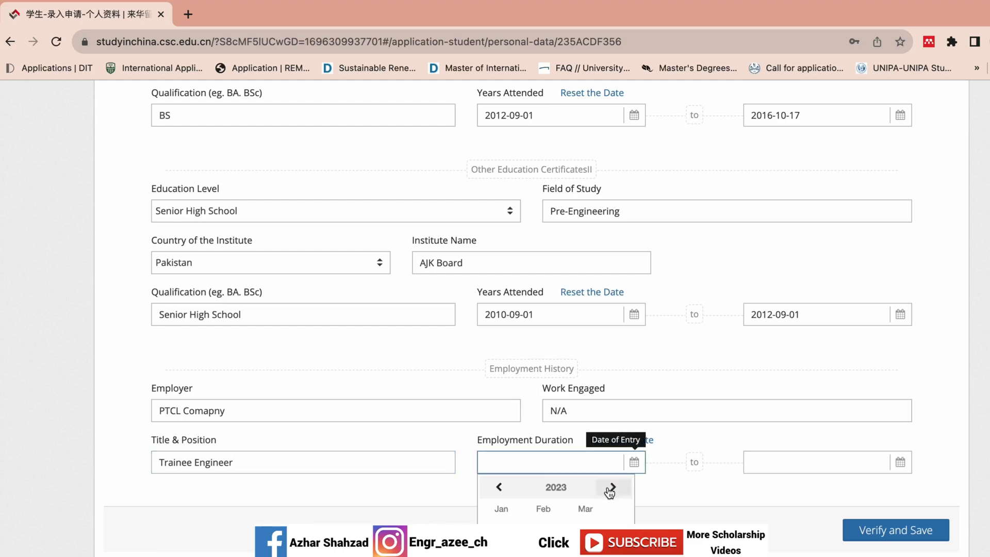
left_click(534, 487)
left_click(499, 486)
left_click(499, 487)
left_click(499, 486)
left_click(614, 488)
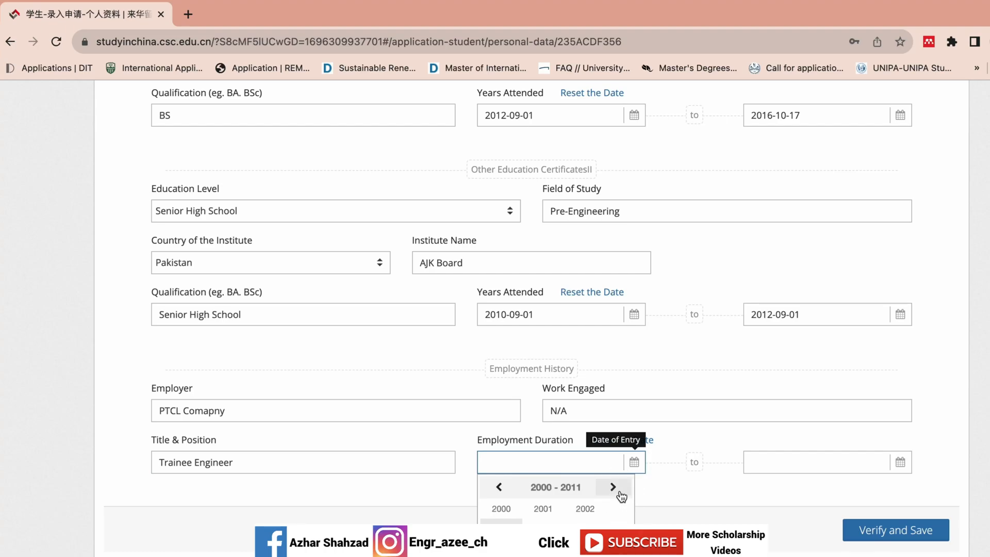
left_click(616, 488)
left_click(504, 545)
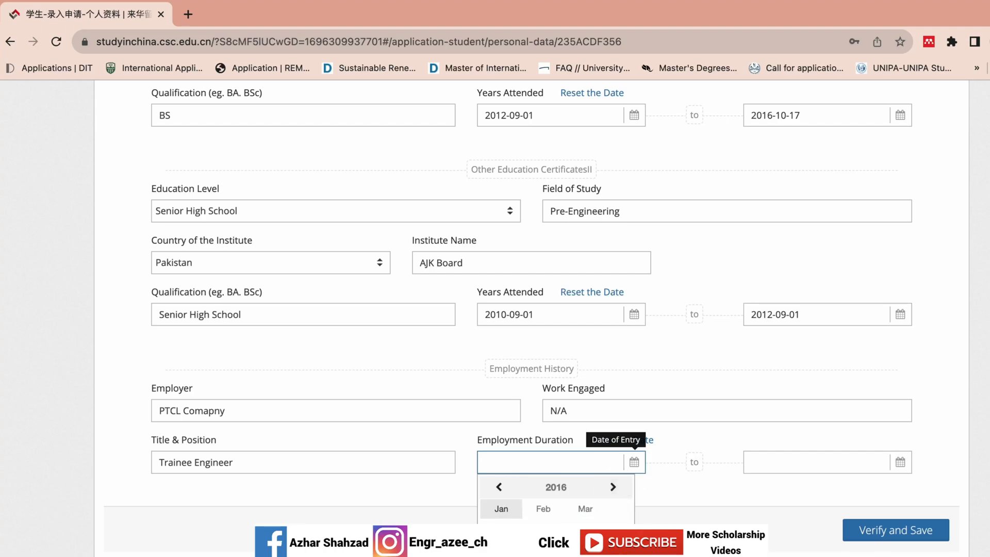
left_click(502, 556)
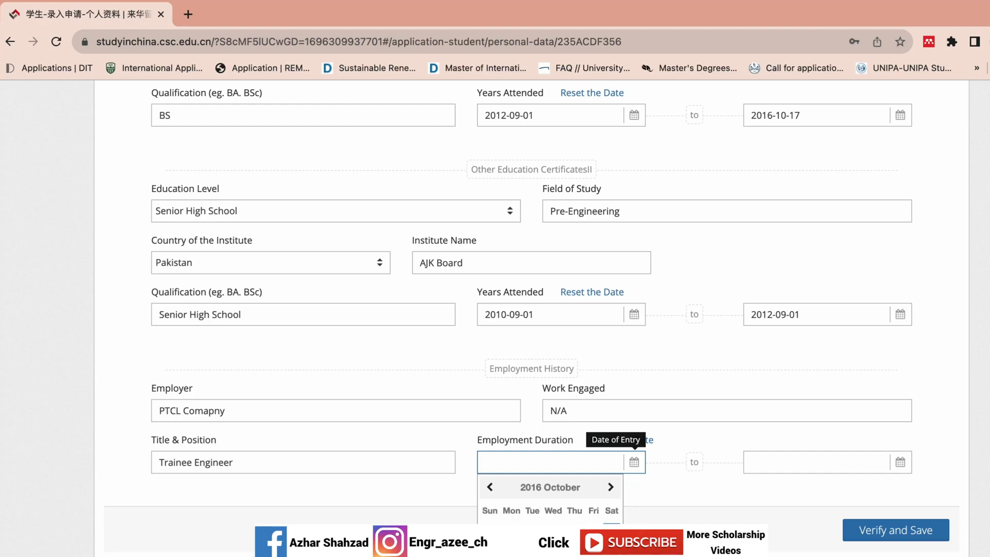
left_click(608, 527)
Step: Set the employment end date to 2017-09-01
left_click(758, 462)
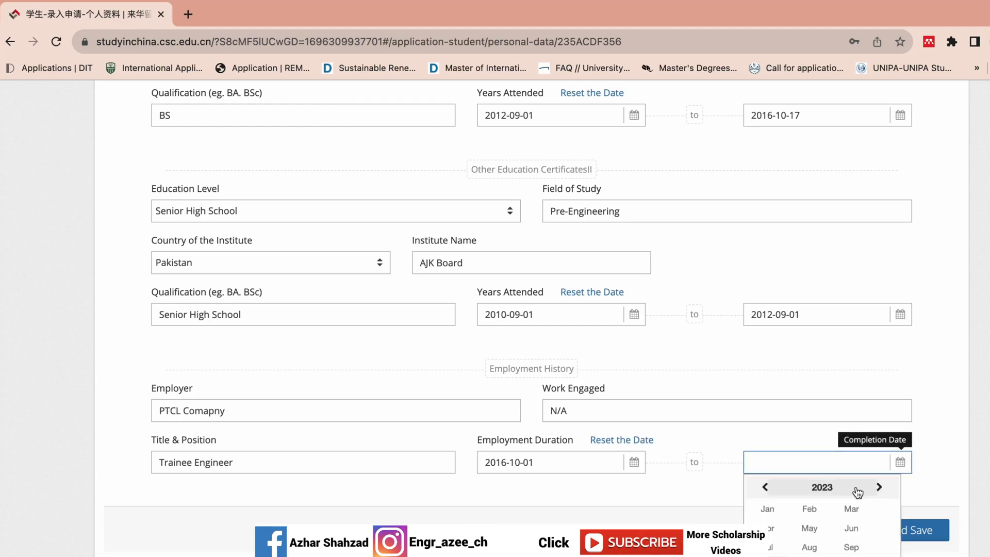
left_click(809, 488)
left_click(766, 487)
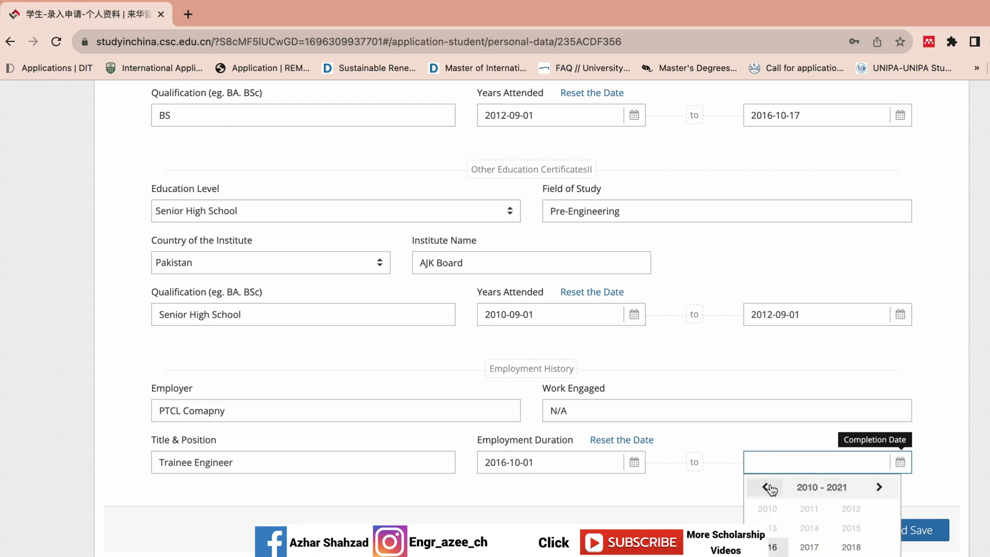
left_click(809, 546)
left_click(849, 549)
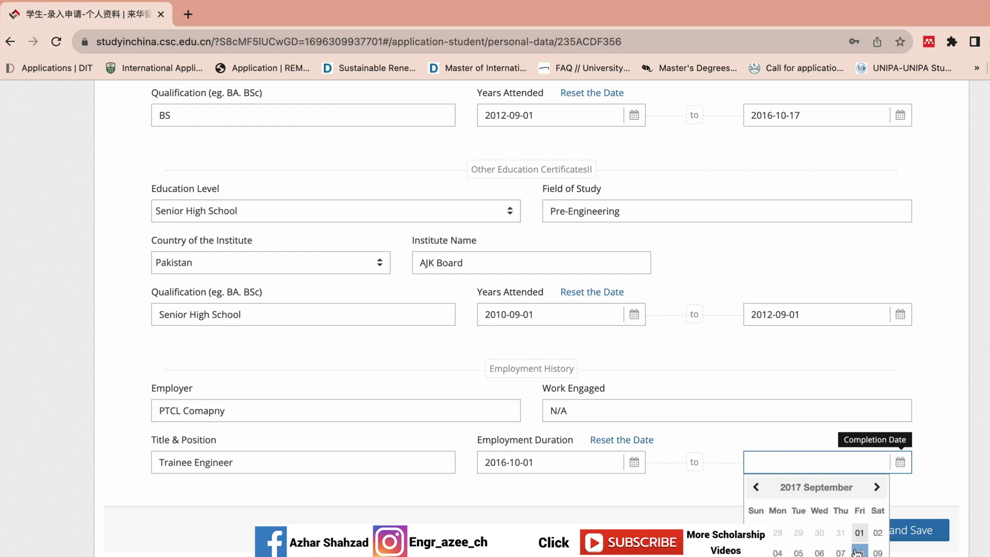
left_click(857, 534)
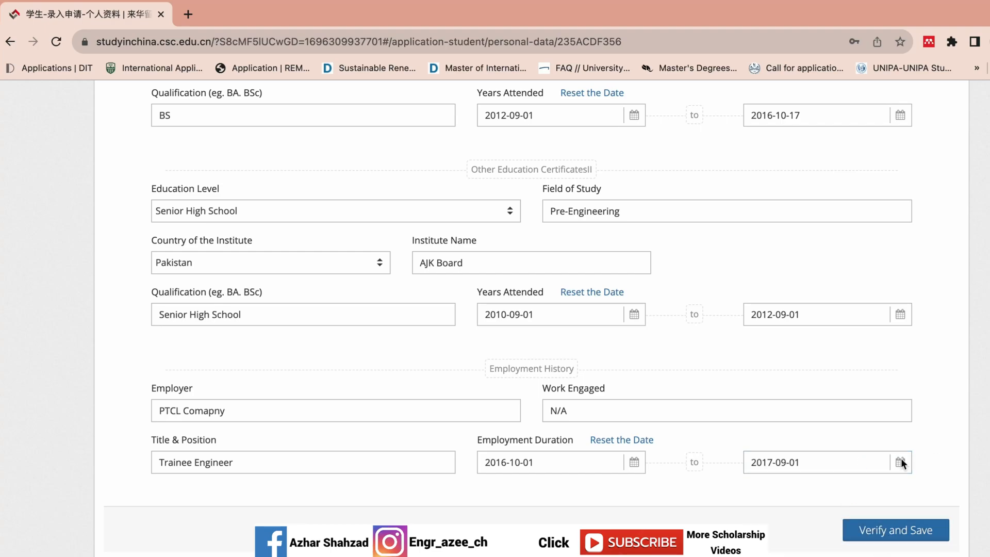
Step: Verify the education details, then confirm the emergency contact's gender as Male
left_click(873, 528)
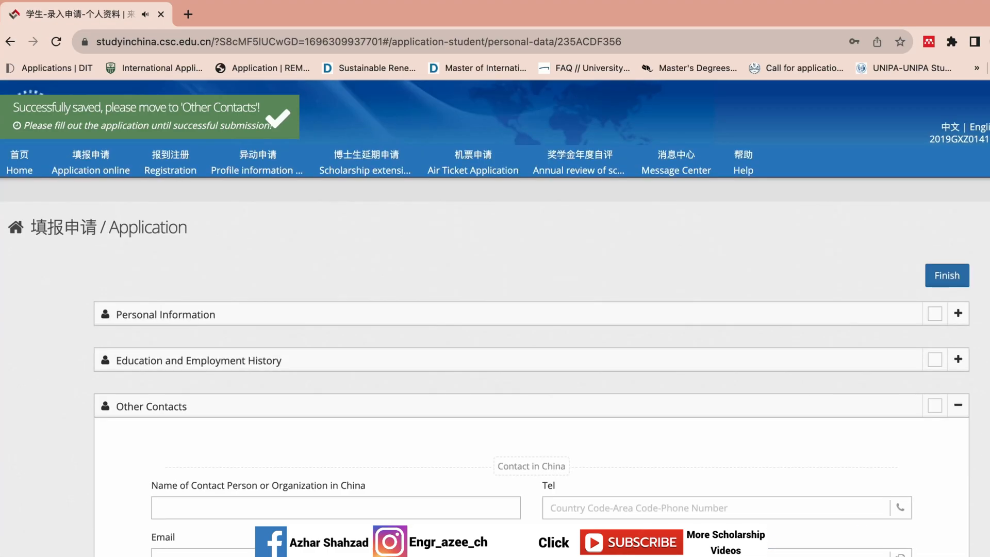
left_click(957, 316)
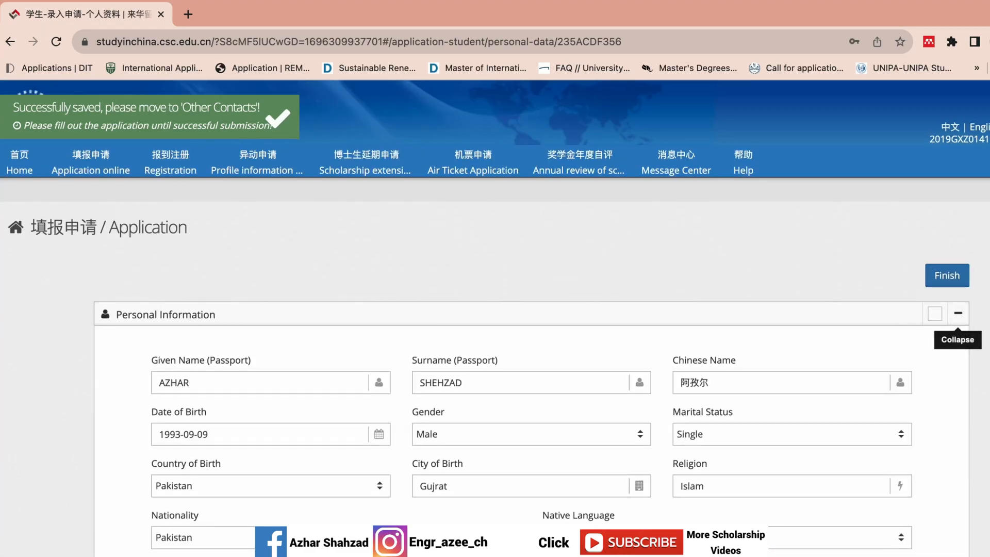
scroll(531, 317, "down", 15)
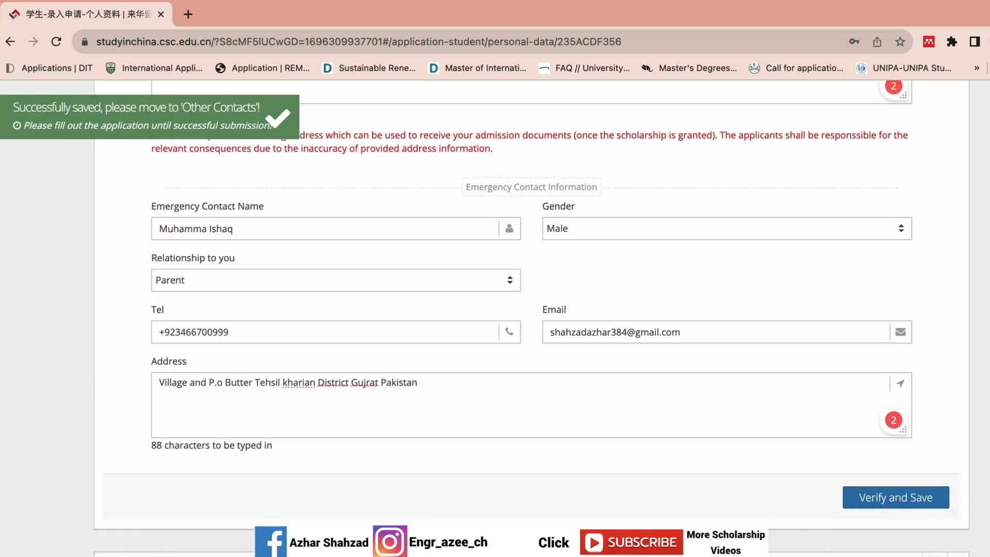
scroll(746, 385, "up", 4)
left_click(713, 413)
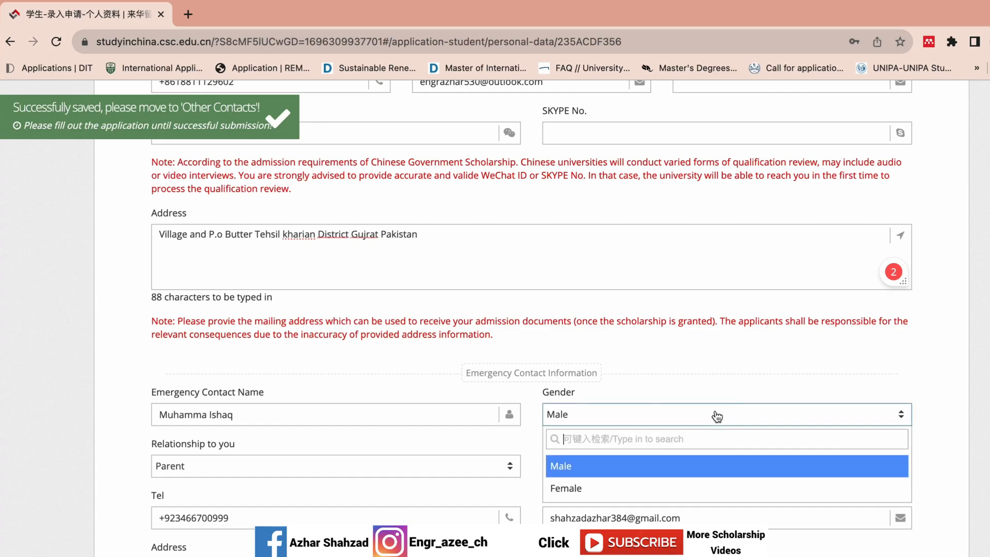
left_click(674, 465)
Step: Save the Personal Information section, then the Education and Employment History section
scroll(906, 516, "down", 3)
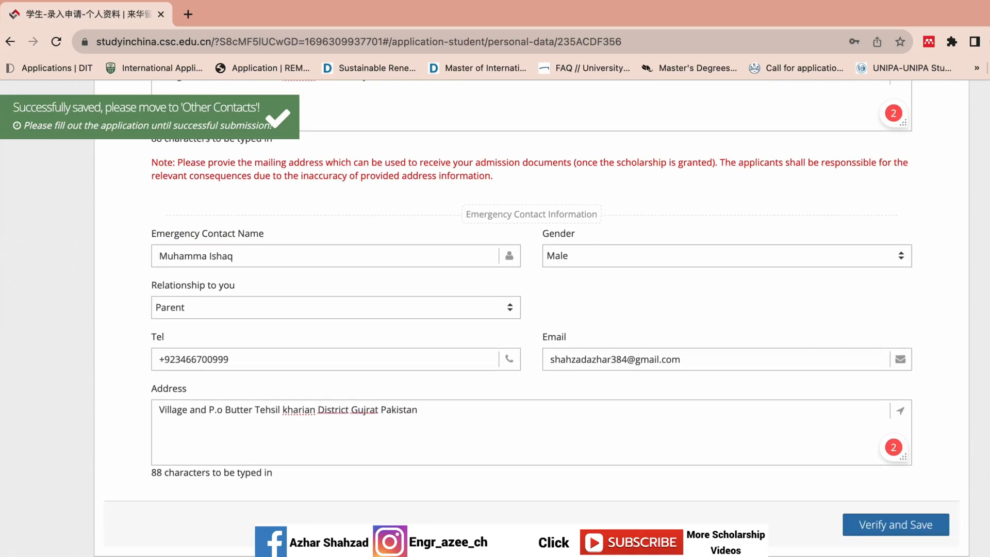
left_click(902, 524)
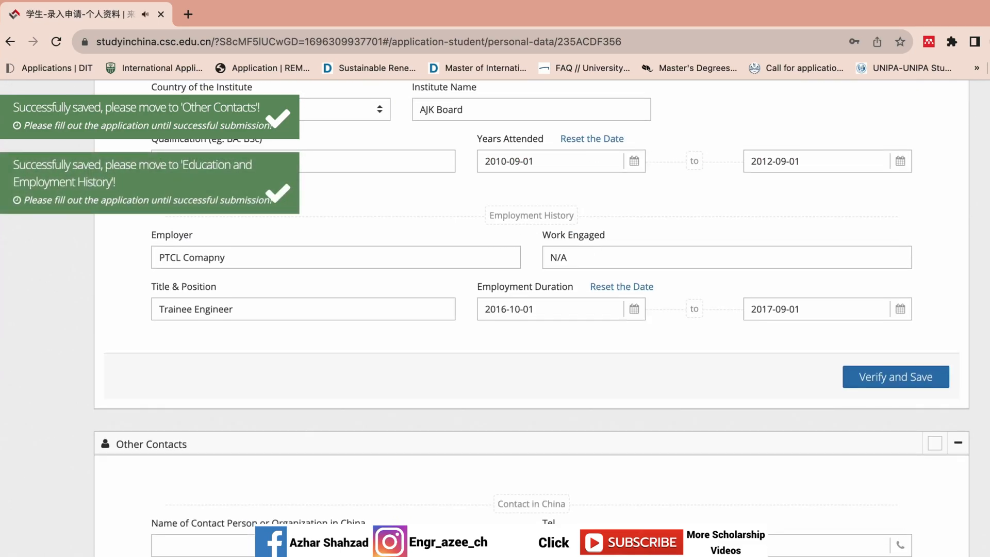
scroll(531, 319, "up", 3)
left_click(894, 551)
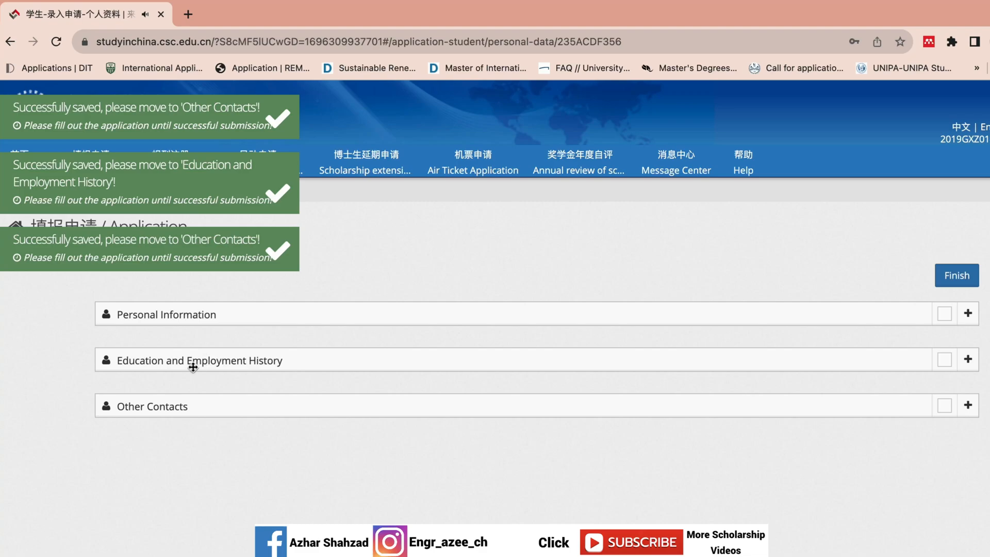
Step: Expand Education and Employment History and go to Other Contacts' Name of Contact Person field
left_click(967, 358)
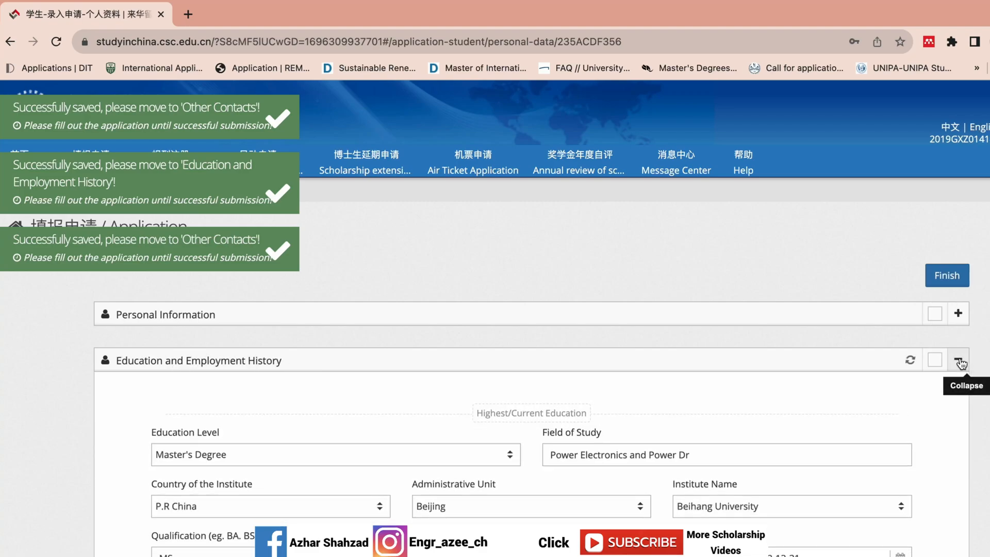
scroll(959, 360, "down", 10)
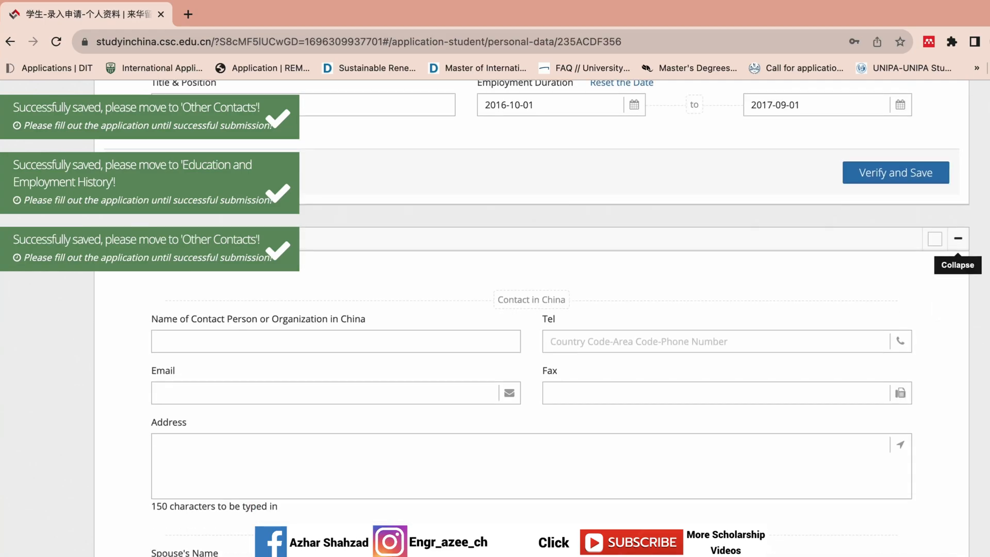
scroll(958, 238, "down", 1)
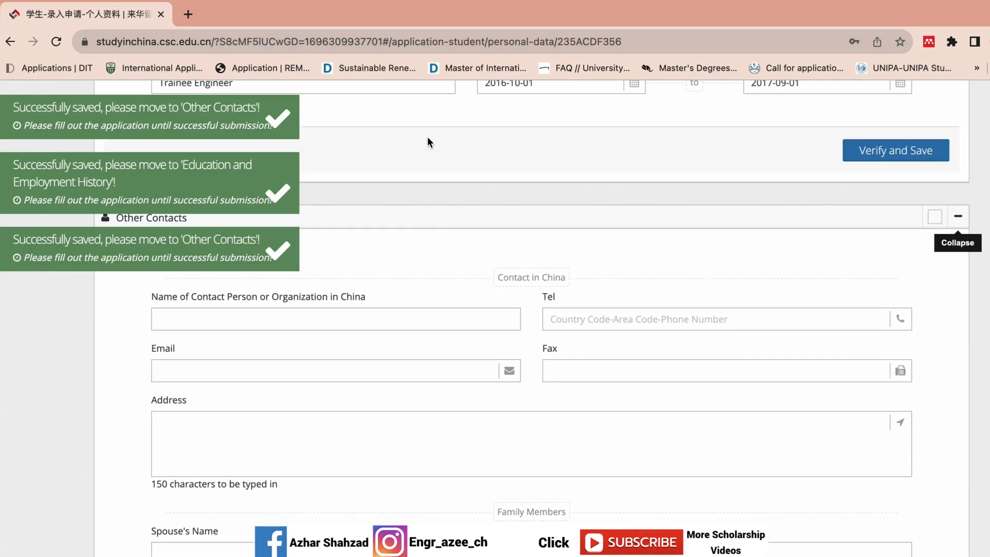
scroll(531, 309, "down", 3)
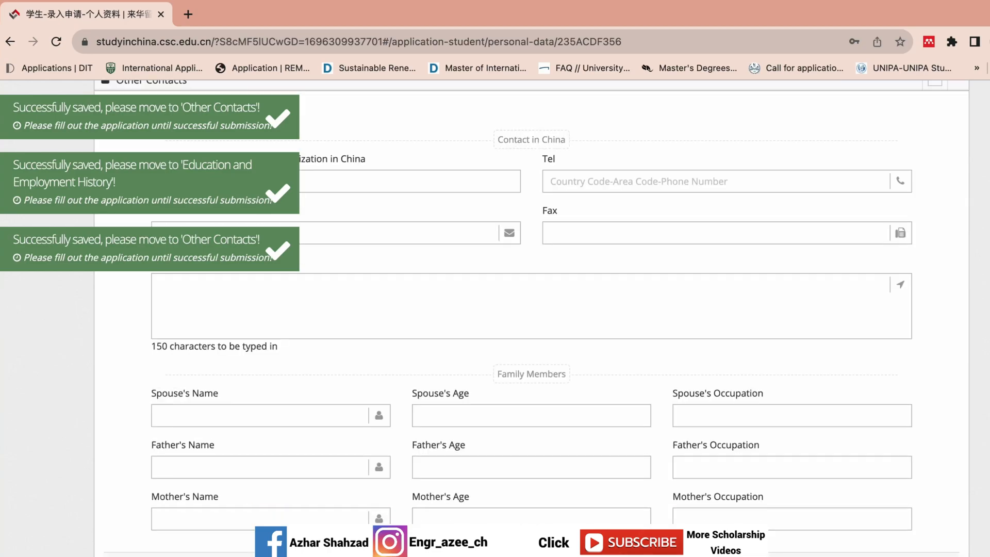
scroll(514, 362, "up", 7)
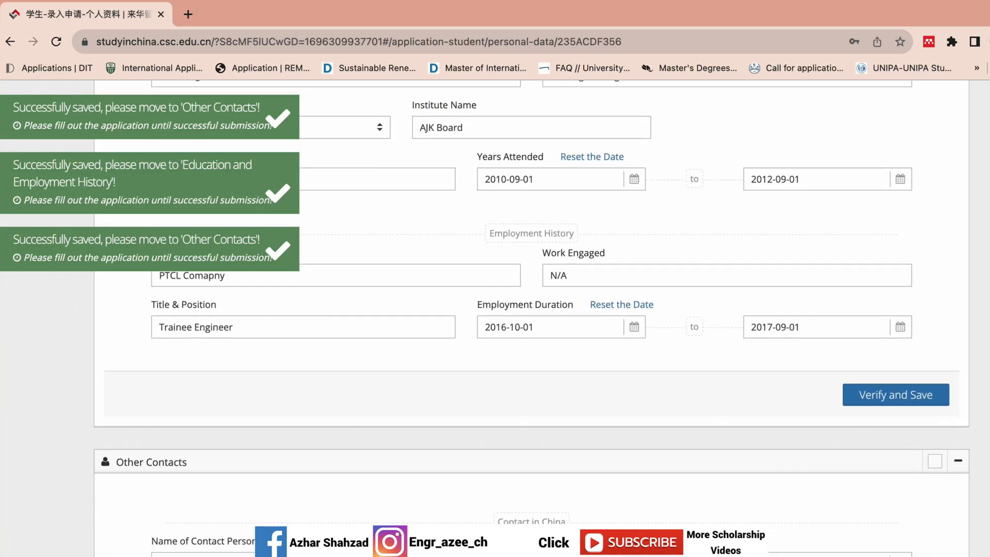
scroll(514, 361, "down", 4)
left_click(459, 381)
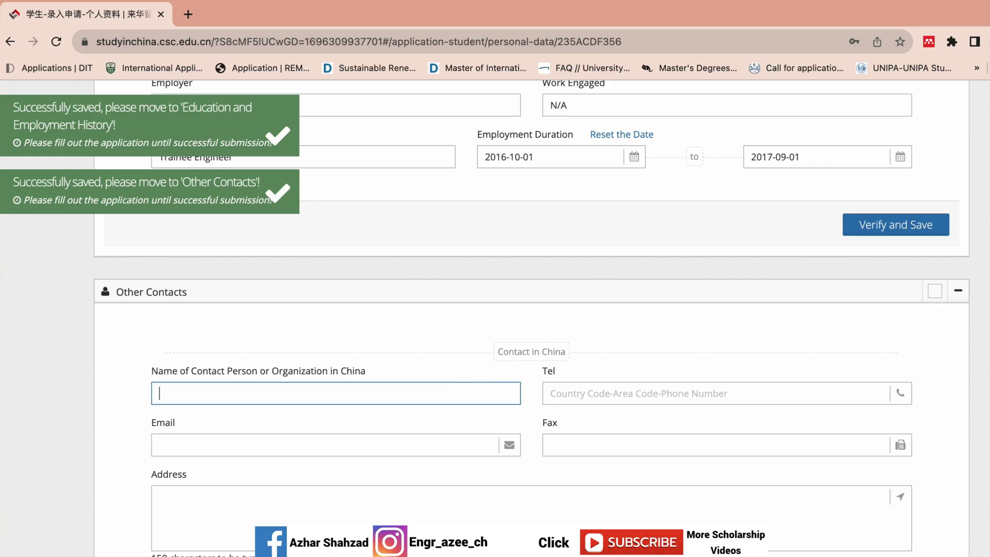
Step: Leave Other Contacts empty and use Verify and Save at the section's bottom
scroll(518, 264, "down", 3)
scroll(518, 264, "up", 3)
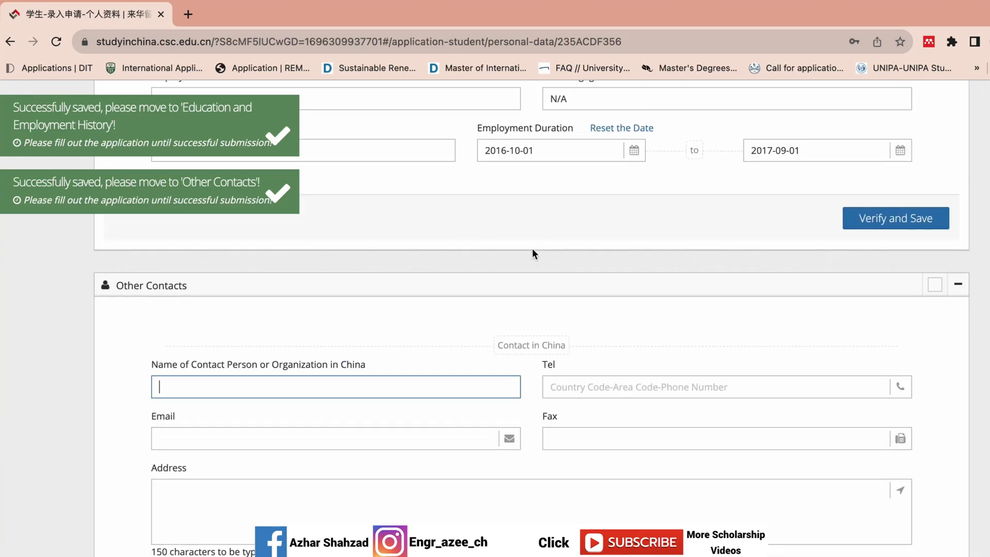
scroll(876, 355, "down", 4)
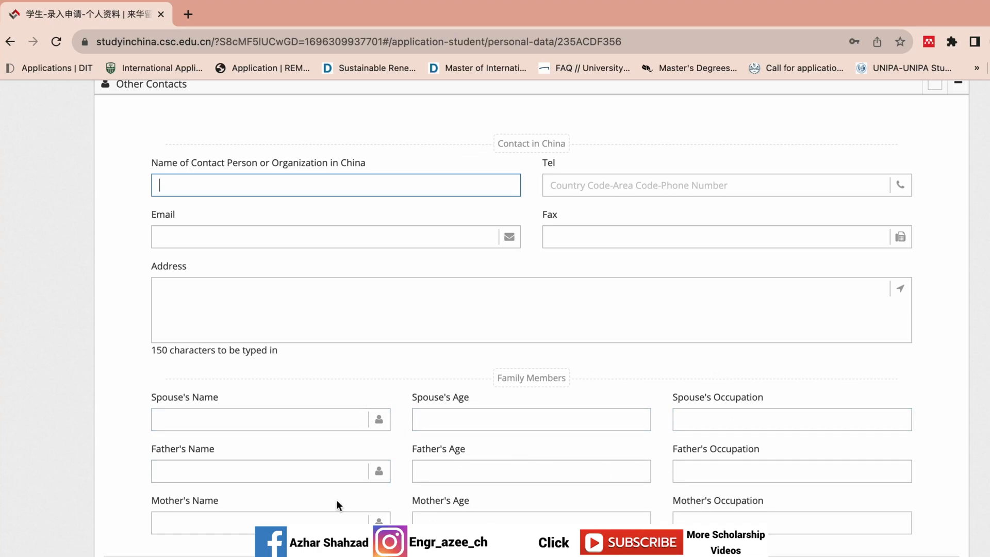
left_click(871, 556)
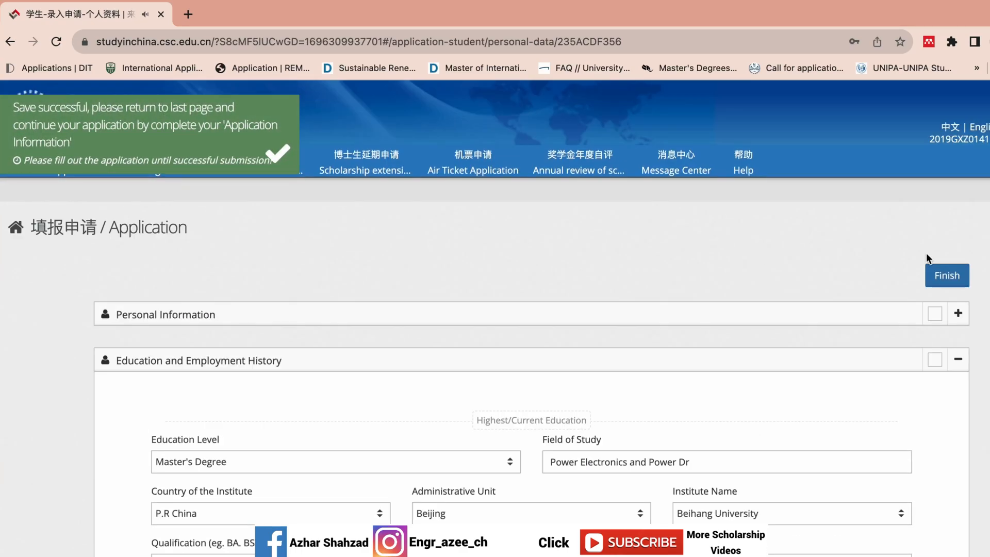
Step: Return to the overview, reopen Personal Details and expand Education and Employment History
left_click(938, 278)
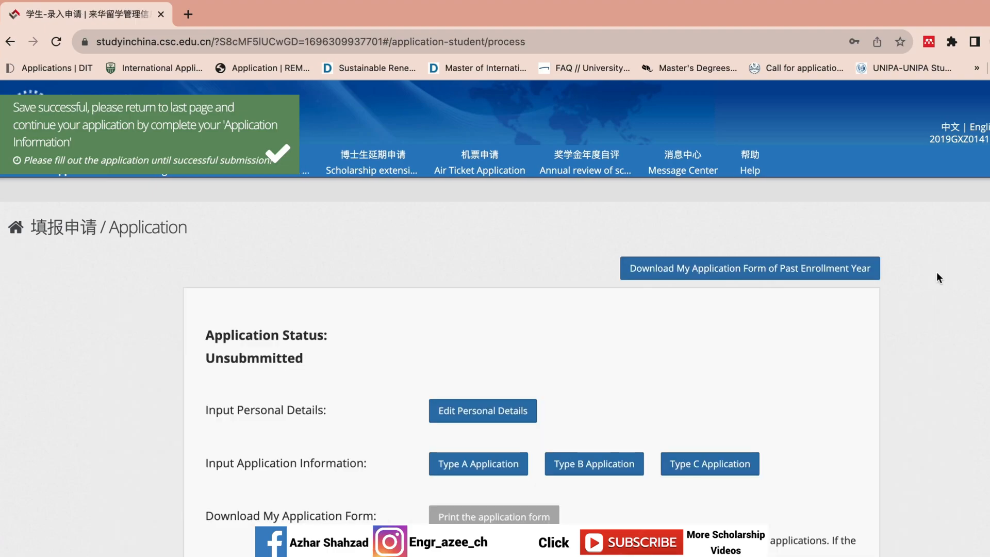
left_click(508, 422)
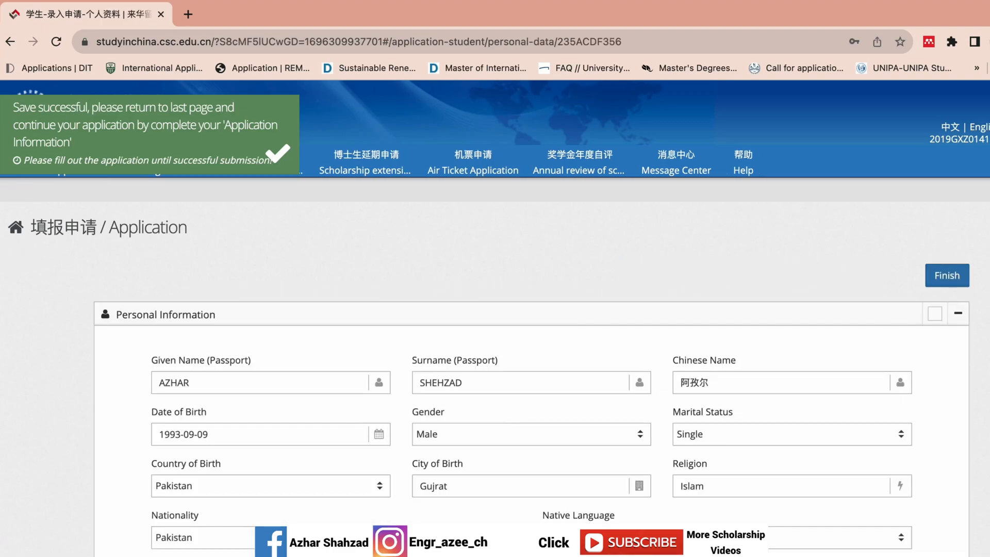
scroll(531, 318, "down", 15)
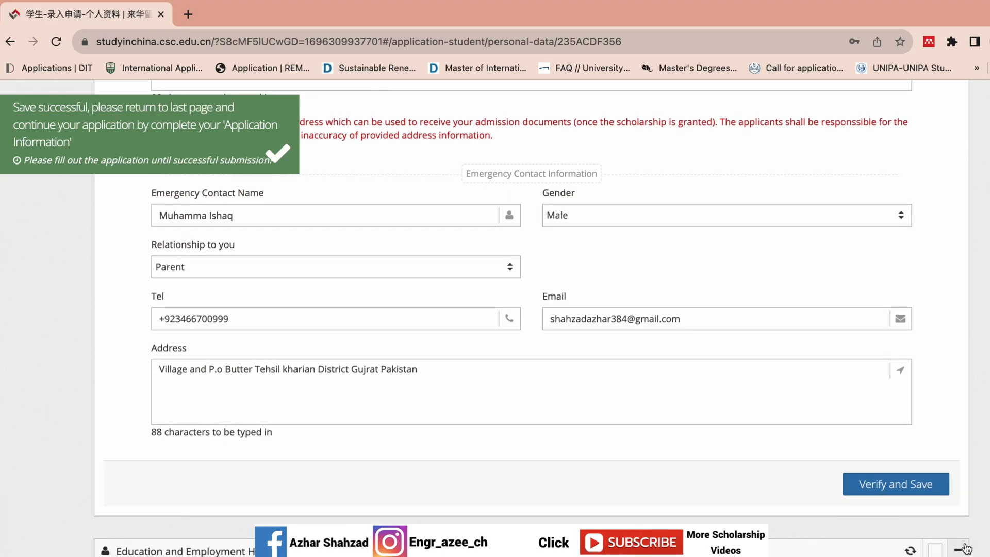
left_click(958, 549)
Step: Scroll through the form and select the Other Contacts form text
scroll(531, 318, "down", 9)
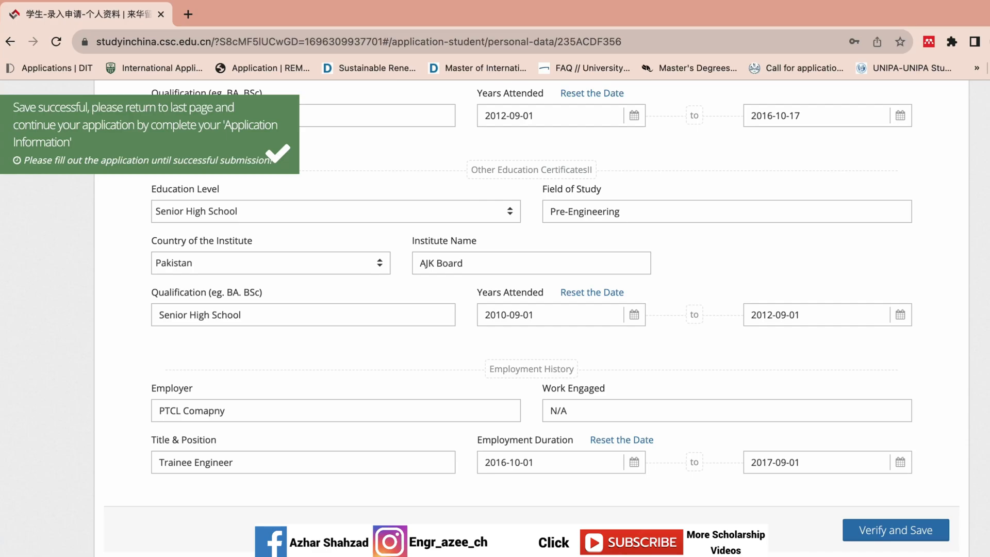
scroll(531, 318, "down", 10)
scroll(531, 319, "up", 2)
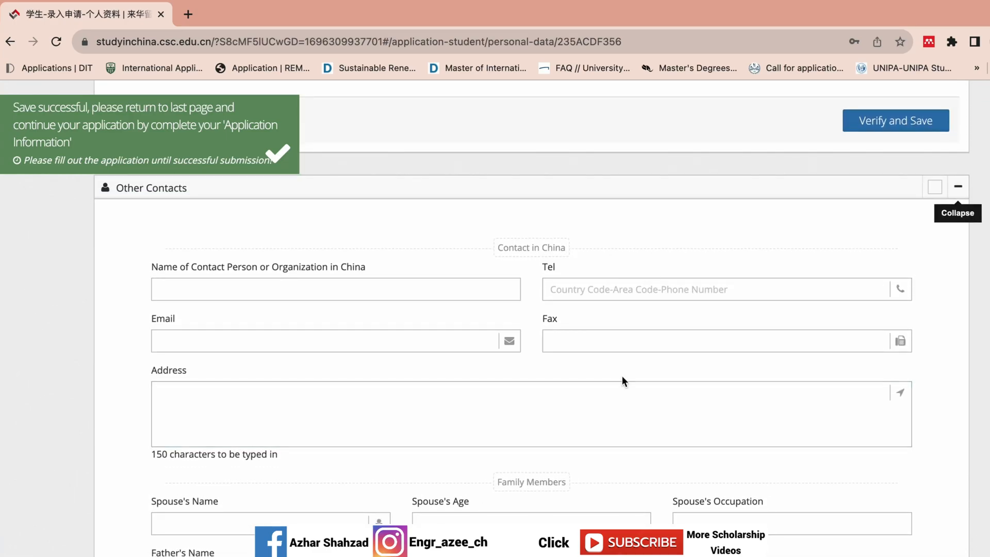
left_click_drag(151, 255, 433, 464)
left_click(740, 460)
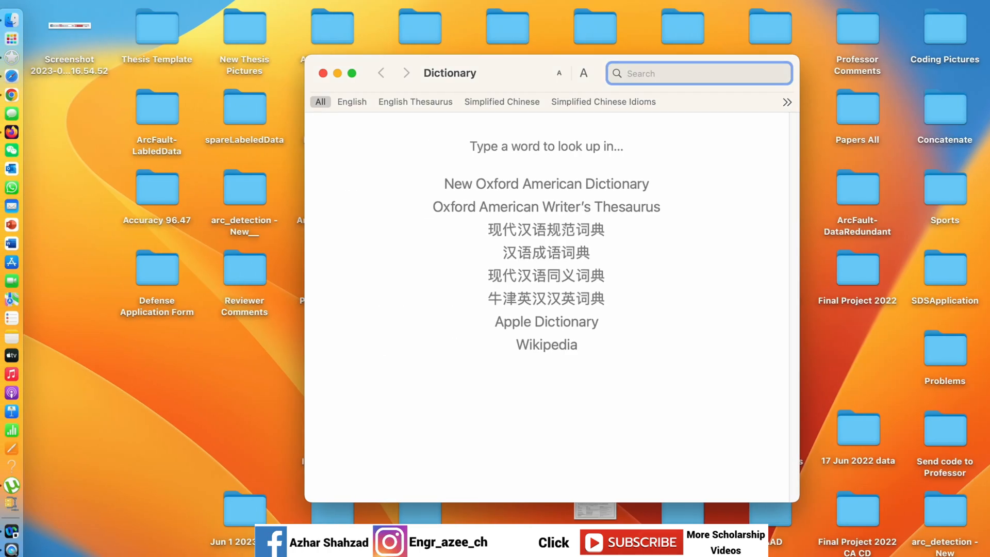
Step: Switch back to Google Chrome to bring the CGSIS application page in front
left_click(11, 94)
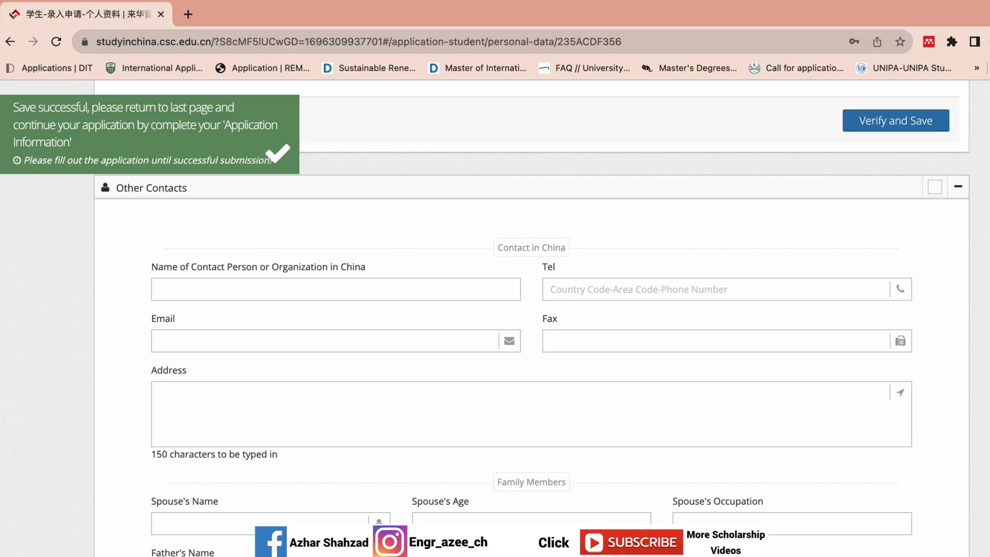
Step: Finish the personal details and add a new Type B application
scroll(531, 317, "up", 20)
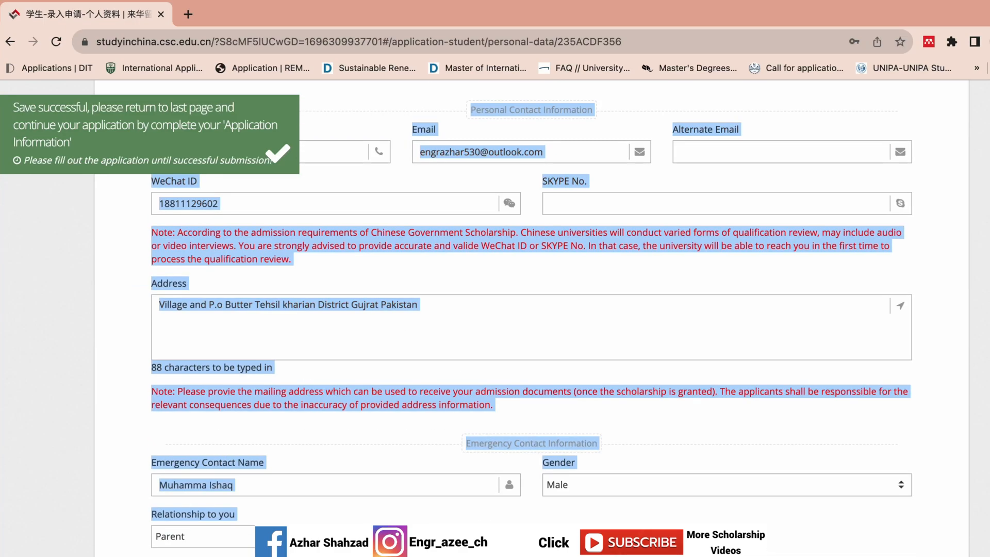
left_click(935, 274)
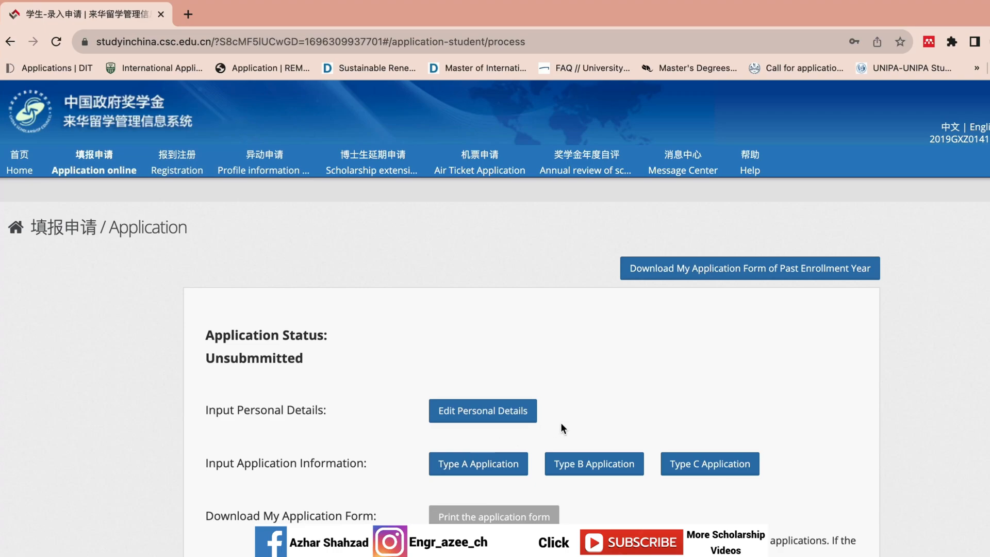
left_click(588, 464)
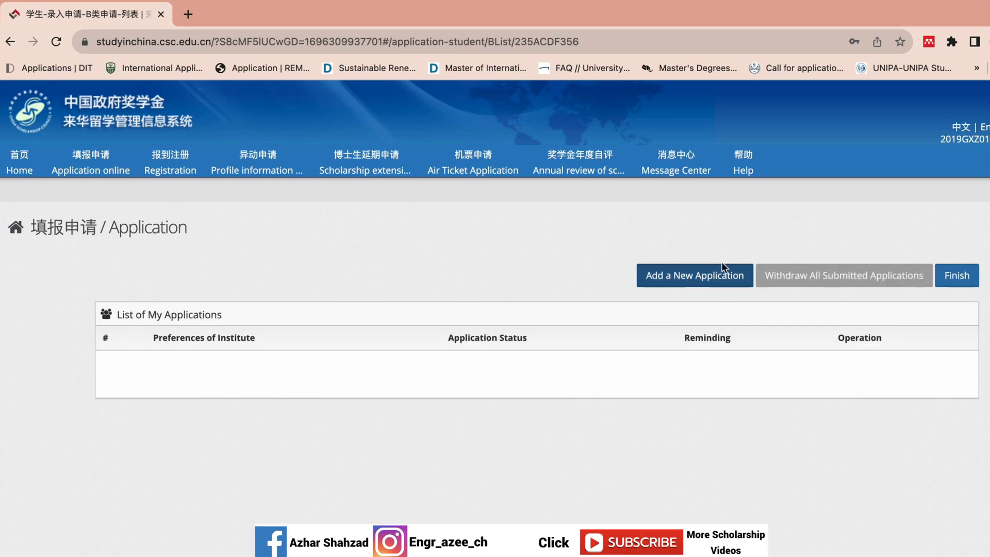
left_click(738, 278)
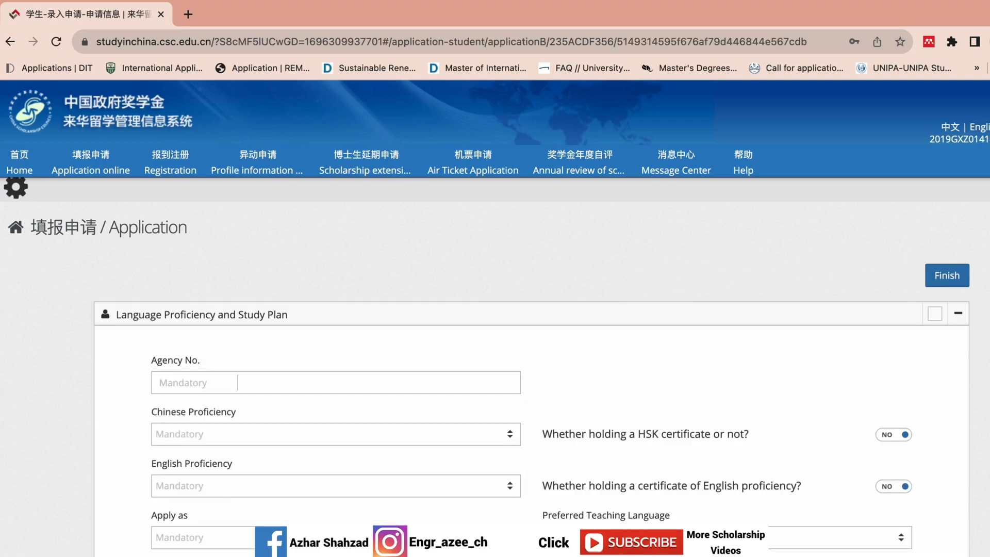
Step: Focus the empty Agency No. field and open a blank browser tab
scroll(980, 353, "down", 3)
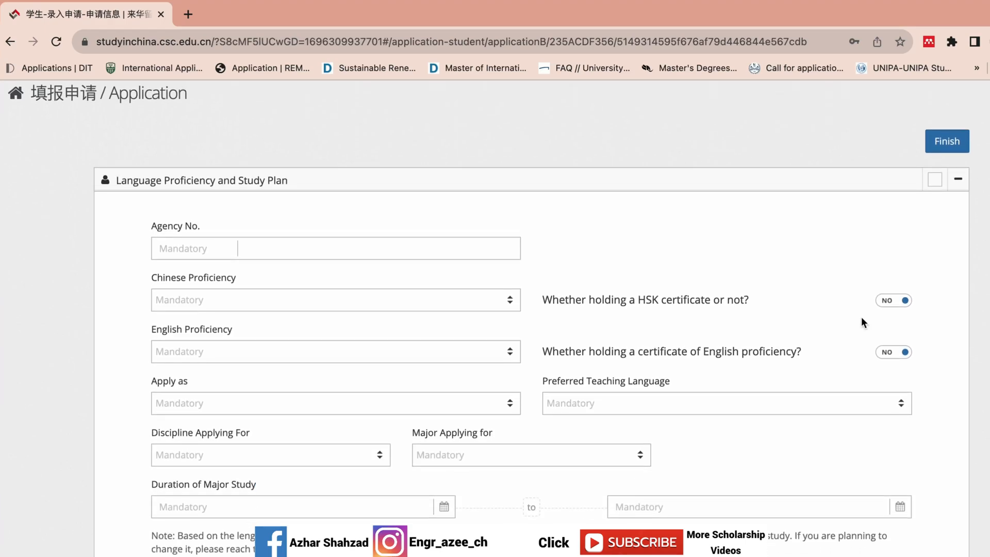
left_click(308, 246)
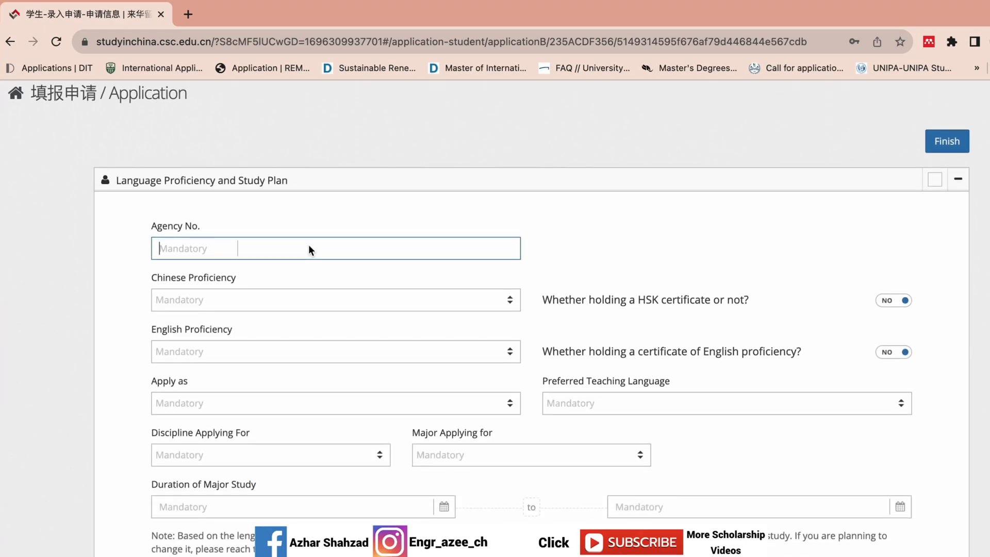
left_click(188, 14)
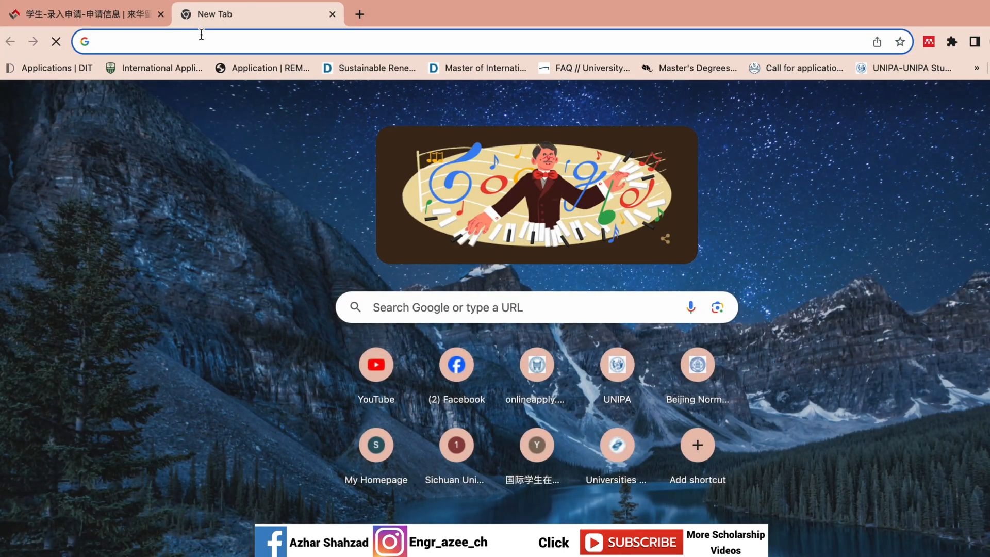
Step: Search Google for Beihang University's scholarship agency number and copy 10006
left_click(201, 36)
type("B")
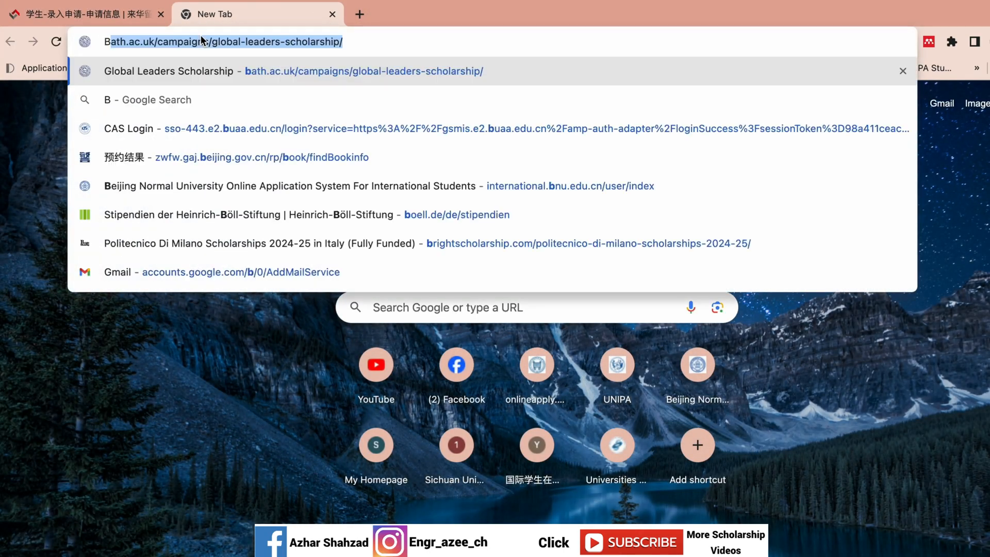
type("eihang U")
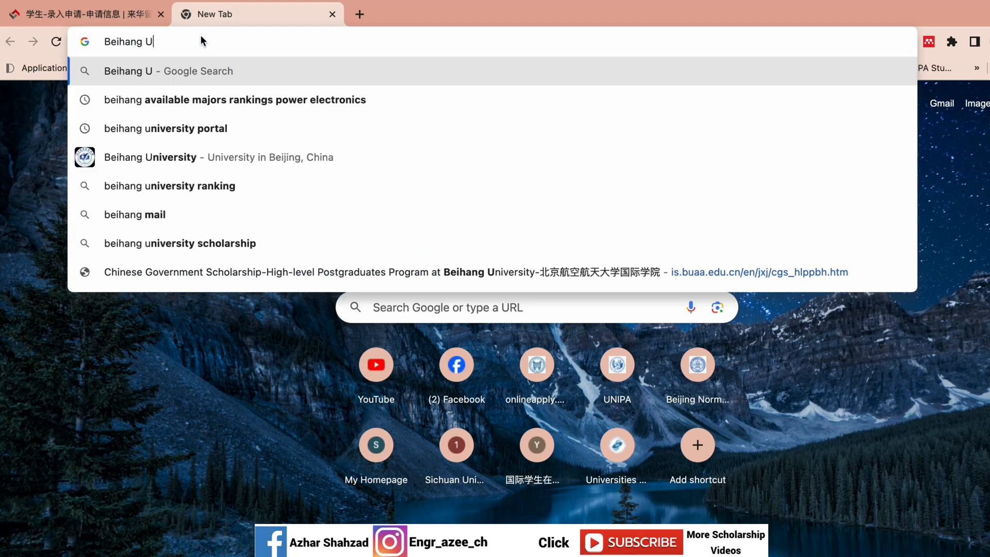
type("niversity")
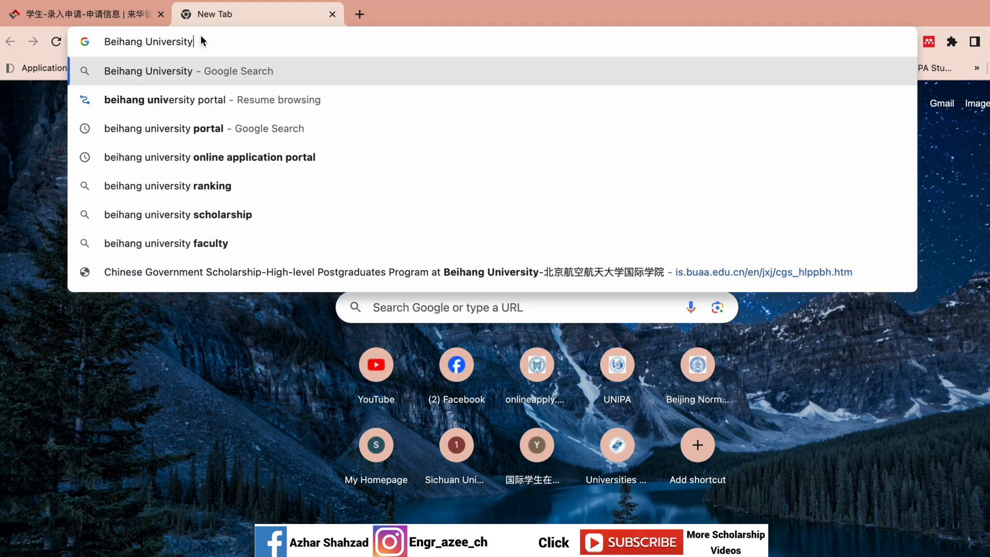
type(" agen")
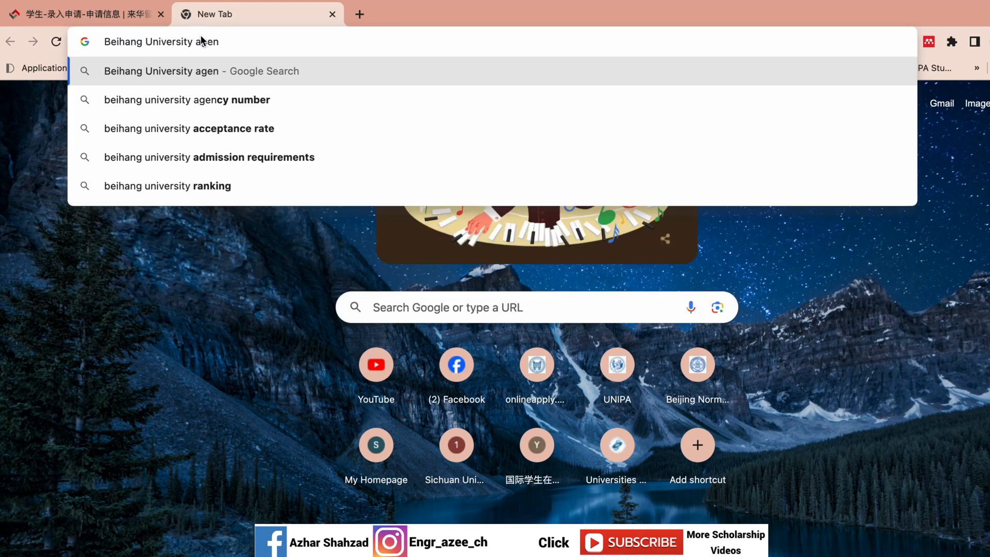
type("y")
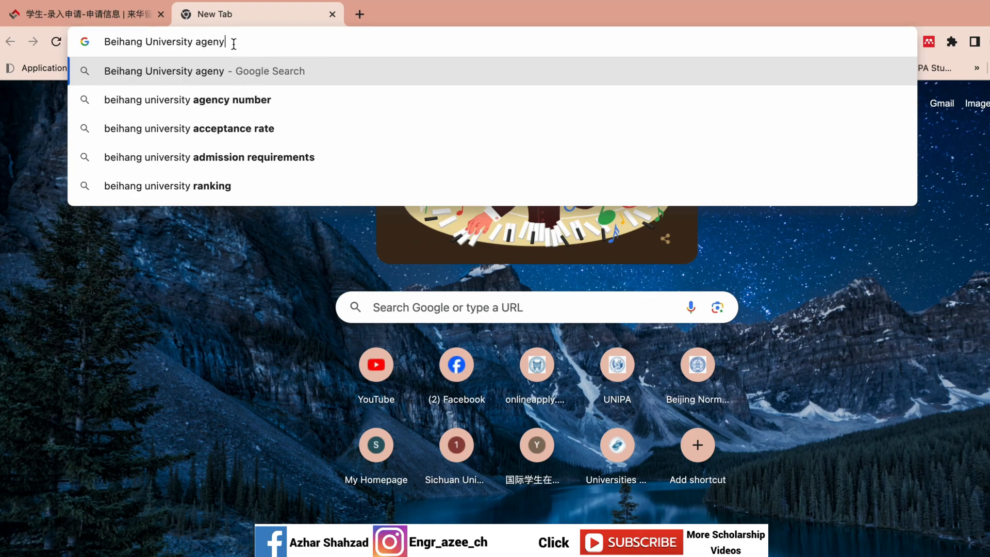
type(" numb")
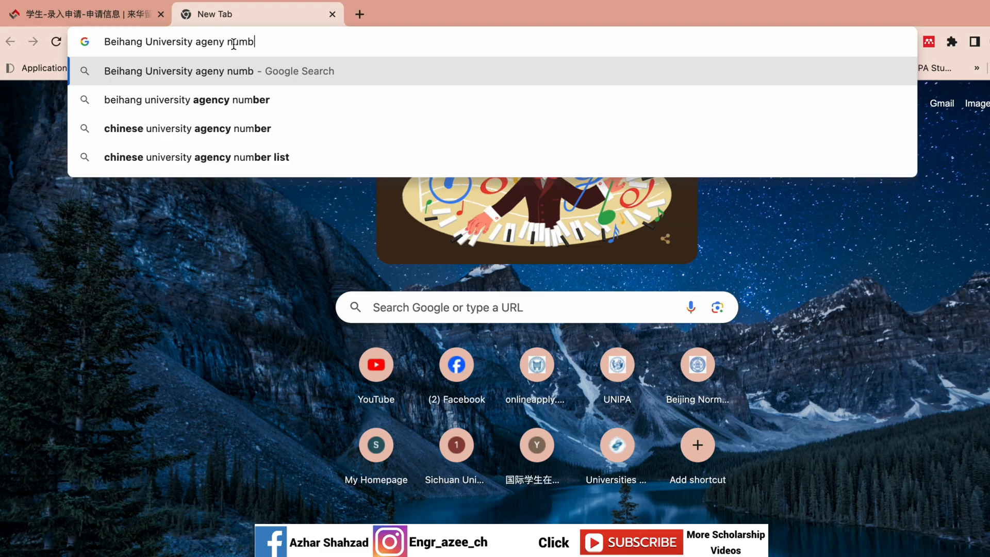
type("er fo")
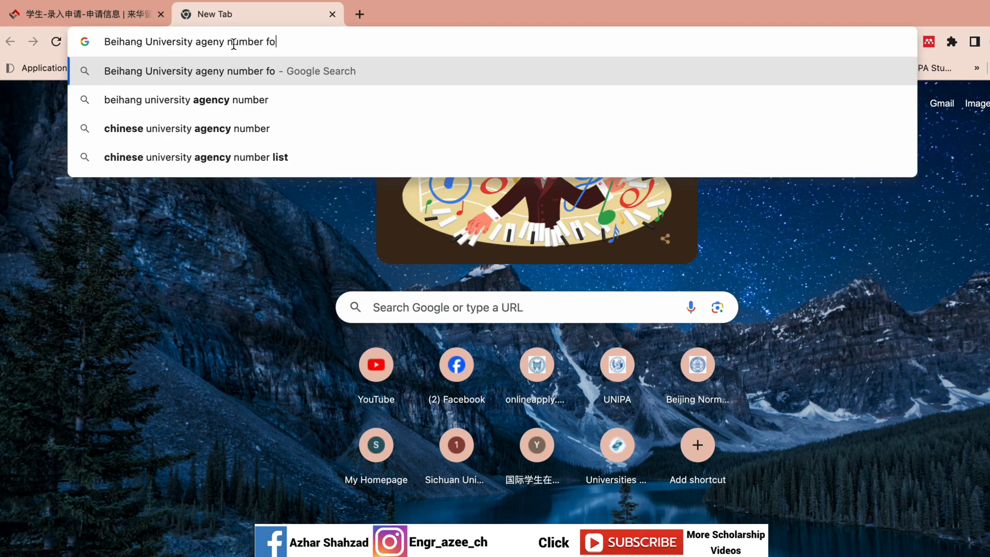
type("r schoalrship")
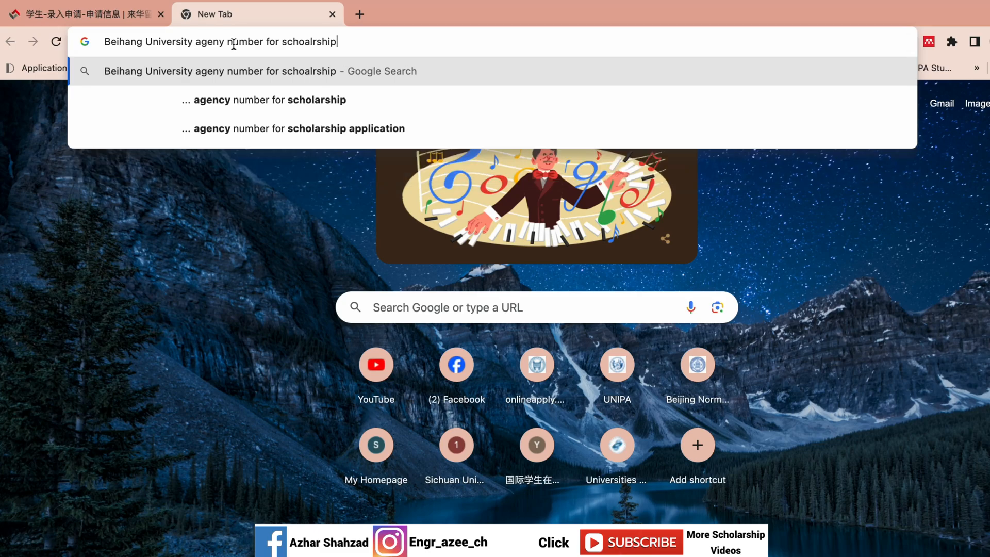
key("Return")
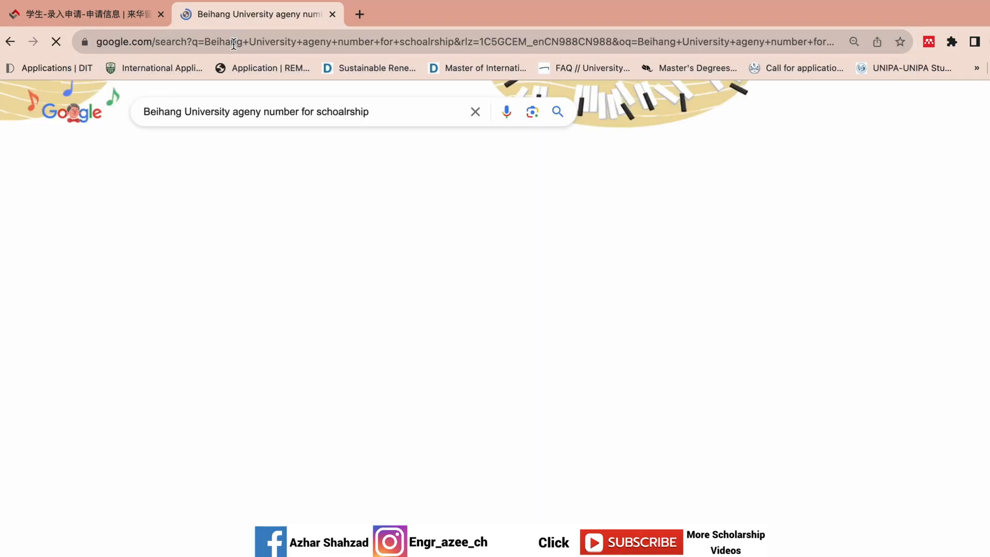
left_click_drag(199, 260, 158, 250)
key("super+c")
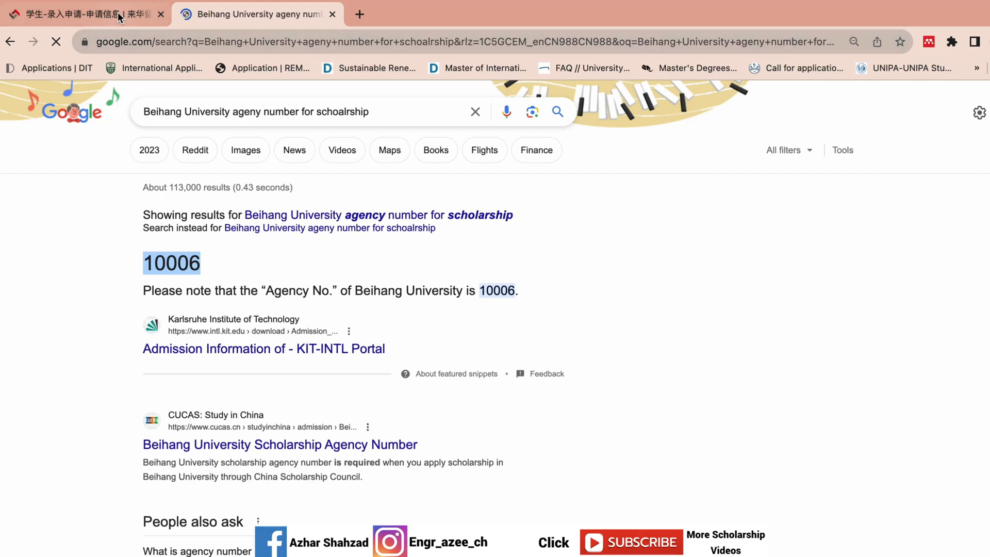
Step: Paste 10006 into the Agency No. field so Beihang University appears
left_click(85, 14)
left_click(320, 251)
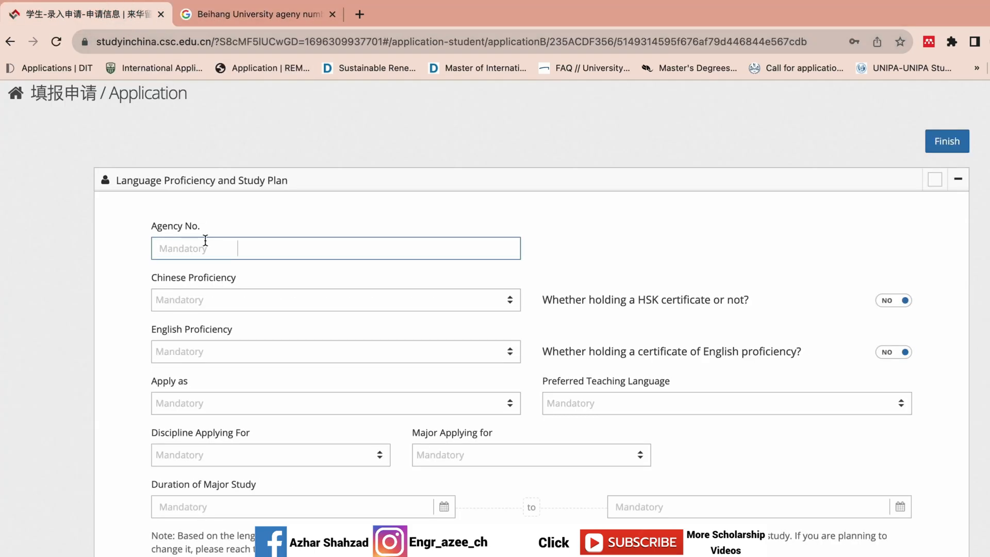
key("super+v")
left_click(328, 228)
left_click_drag(424, 252, 341, 248)
Step: Change the search to Tsinghua University and select its agency number 10003
left_click(258, 14)
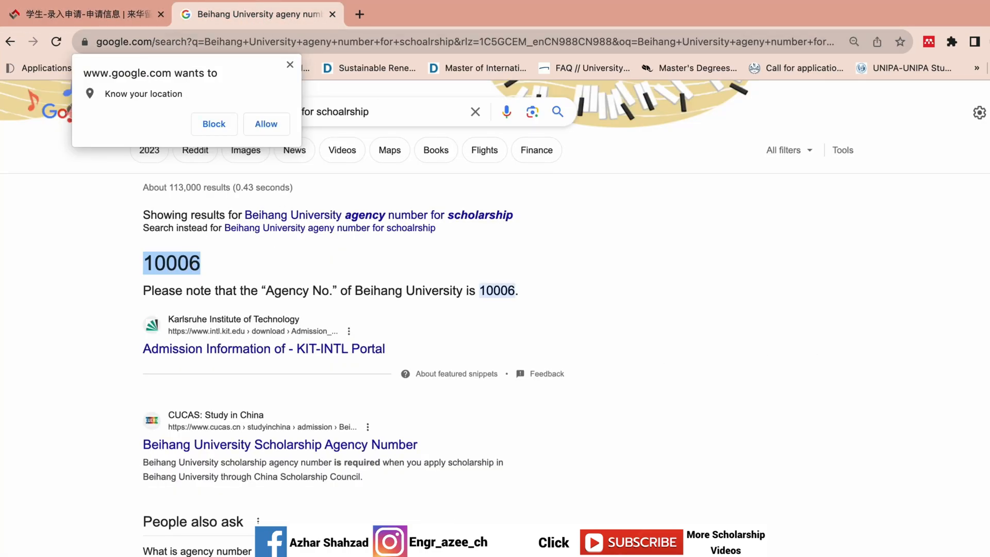
left_click(264, 119)
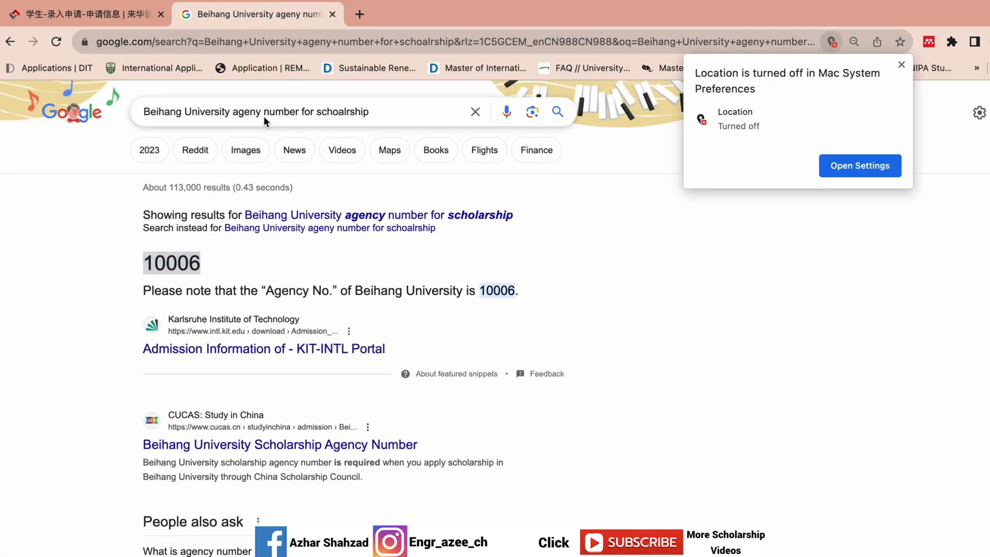
left_click(216, 109)
left_click(187, 113)
key("BackSpace")
key("BackSpace")
key("BackSpace")
key("BackSpace")
key("BackSpace")
key("BackSpace")
key("BackSpace")
key("BackSpace")
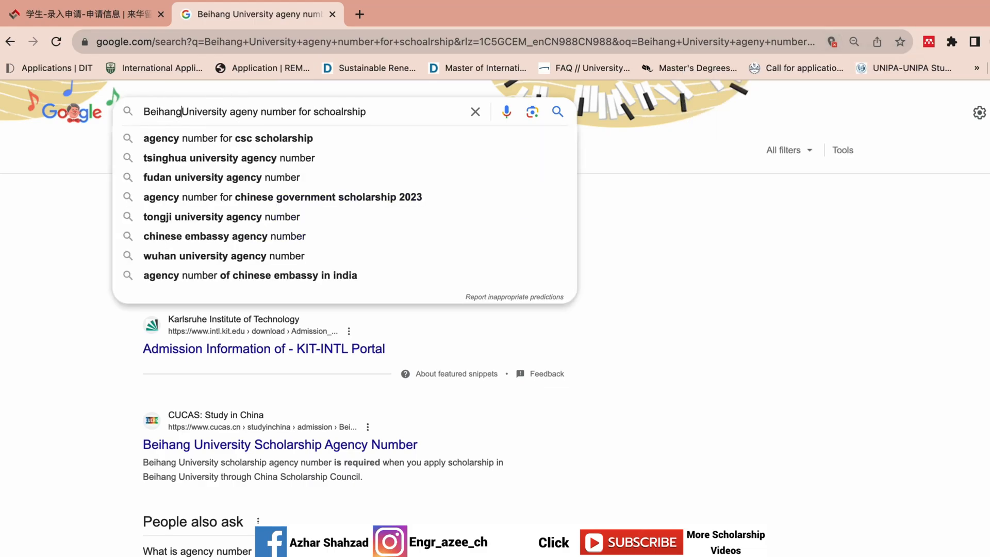
type("Tsingh")
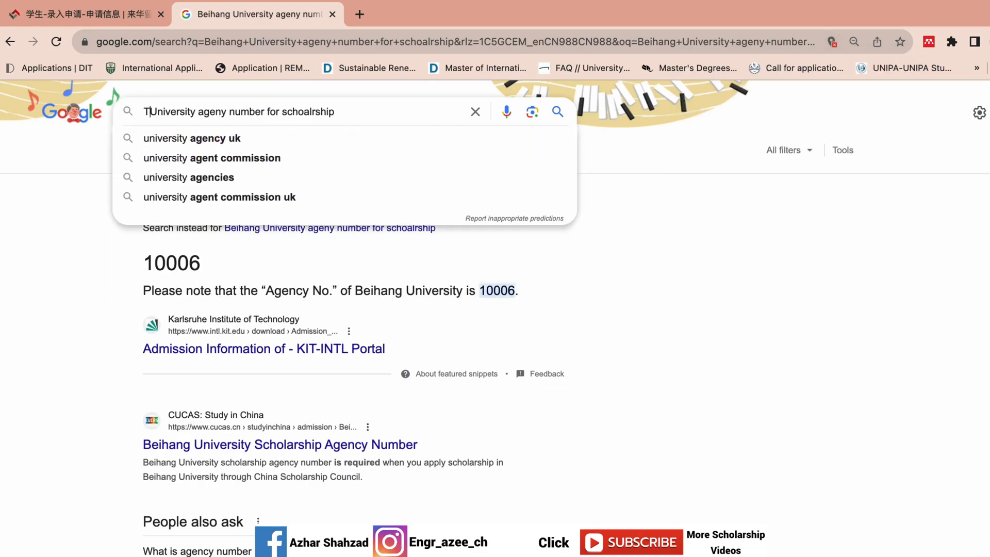
type("ua")
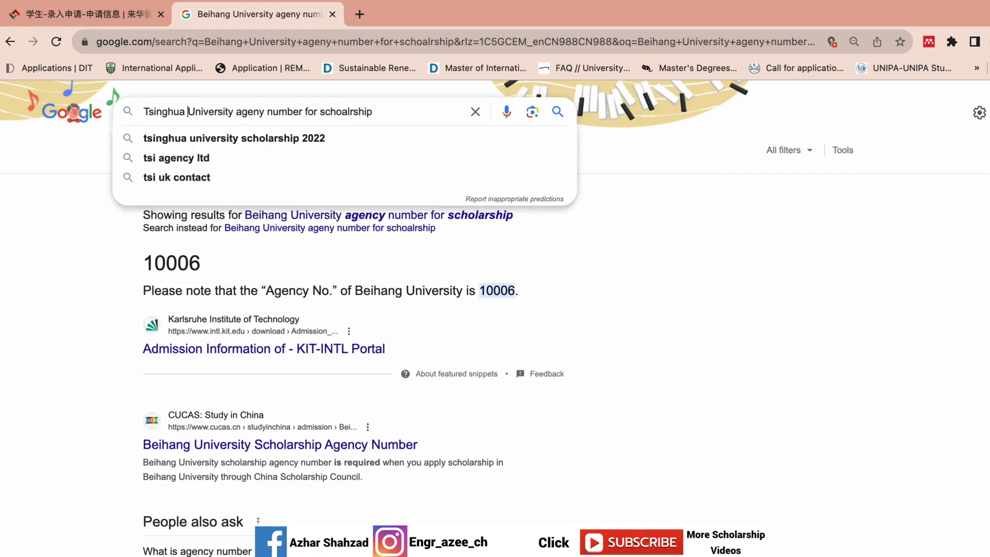
left_click(561, 113)
left_click_drag(447, 261, 404, 261)
key("super+c")
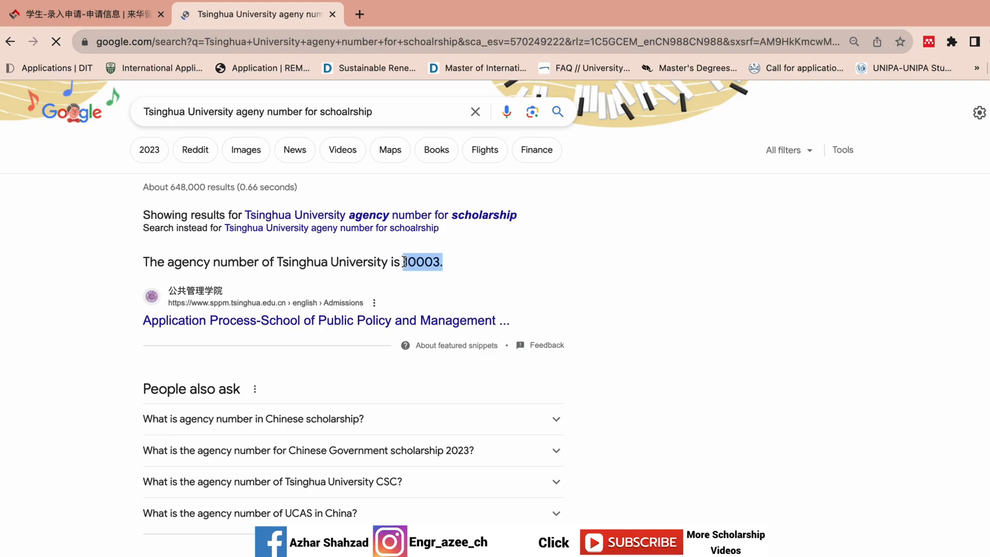
Step: Replace the Agency No. with the copied 10003 and remove the stray period
left_click(87, 14)
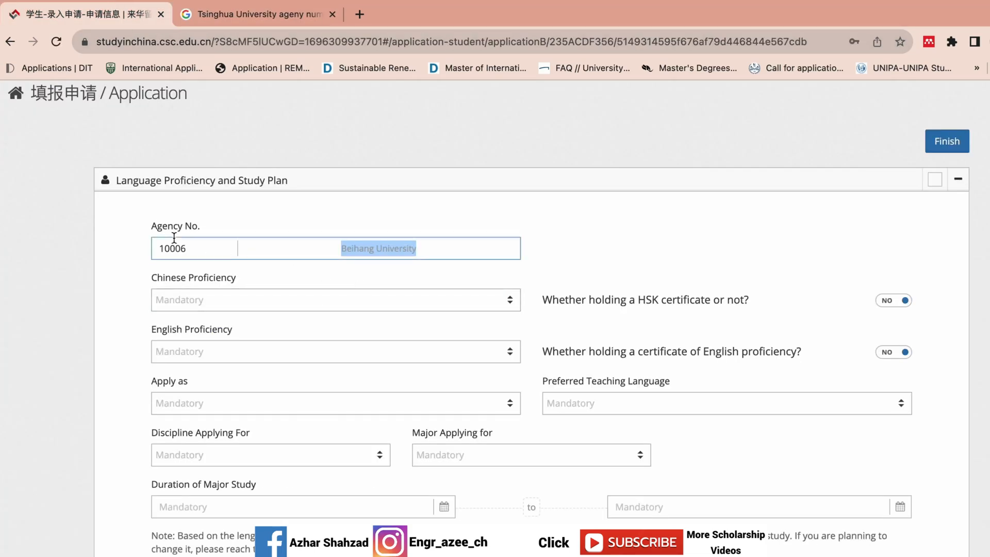
left_click(190, 247)
double_click(190, 247)
key("super+v")
left_click(335, 218)
left_click(486, 256)
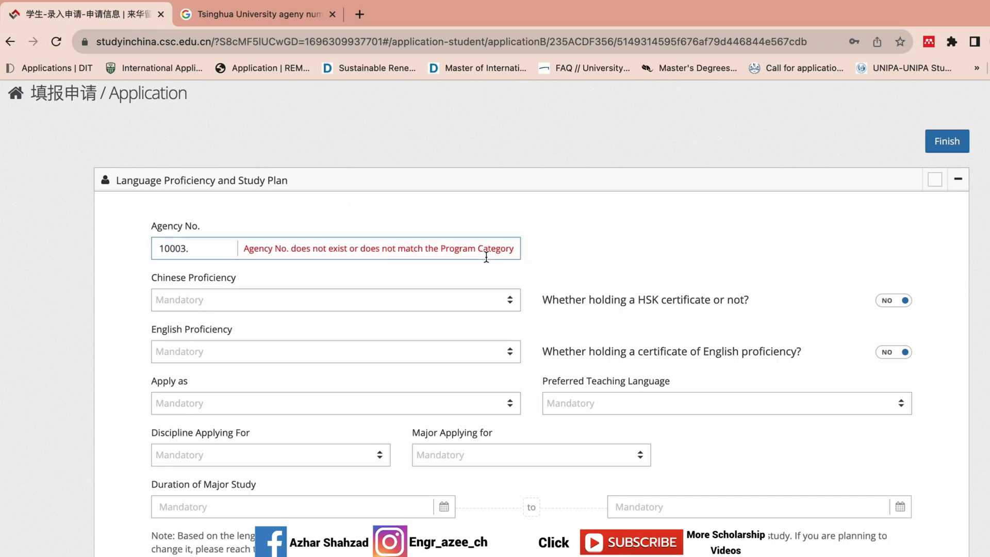
left_click(198, 245)
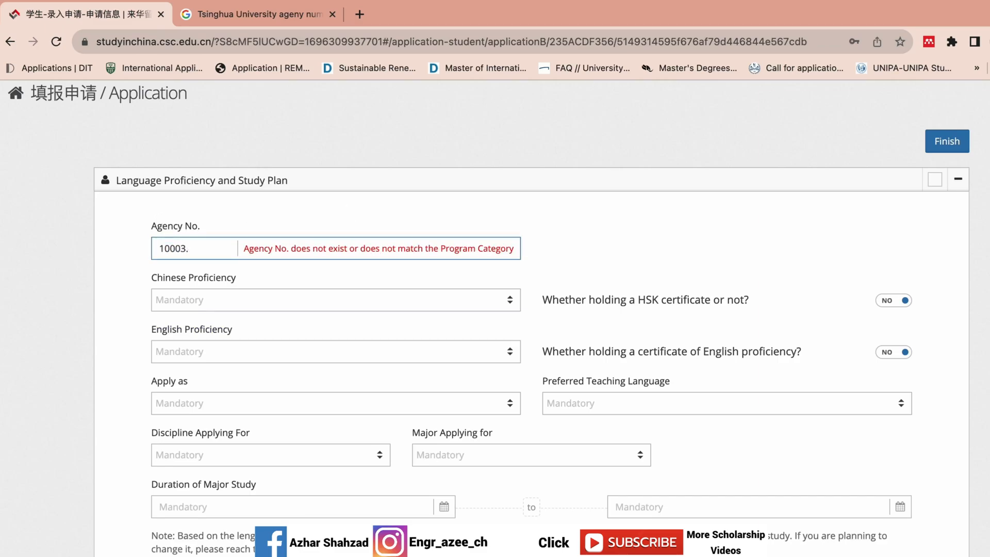
key("BackSpace")
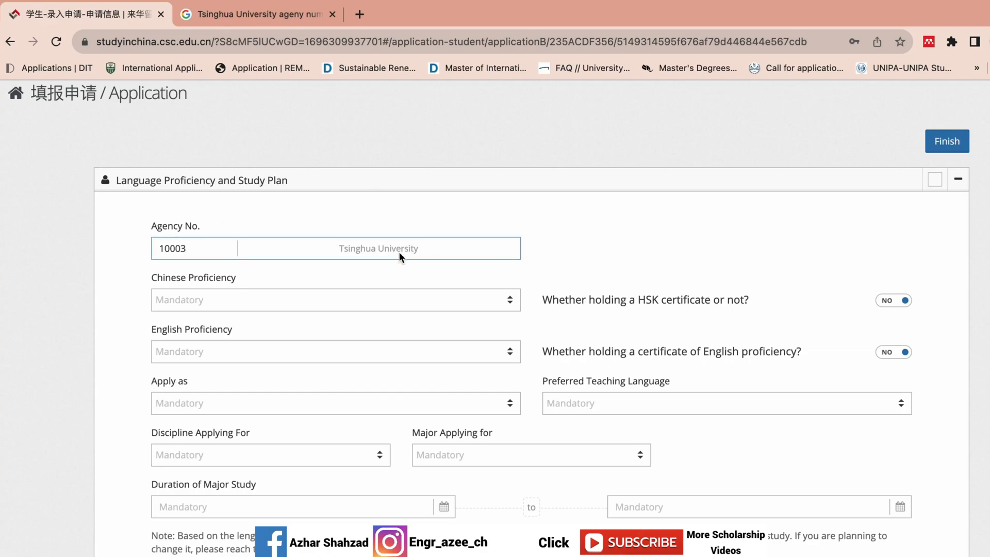
Step: Copy 10006 from the Beihang results and paste it over the Agency No., confirming Beihang University
left_click(249, 14)
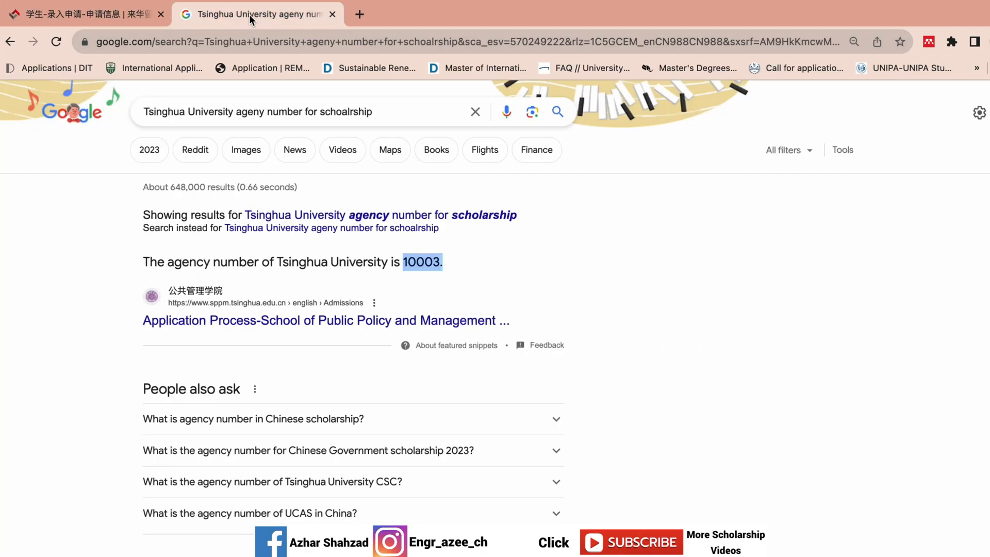
left_click(10, 42)
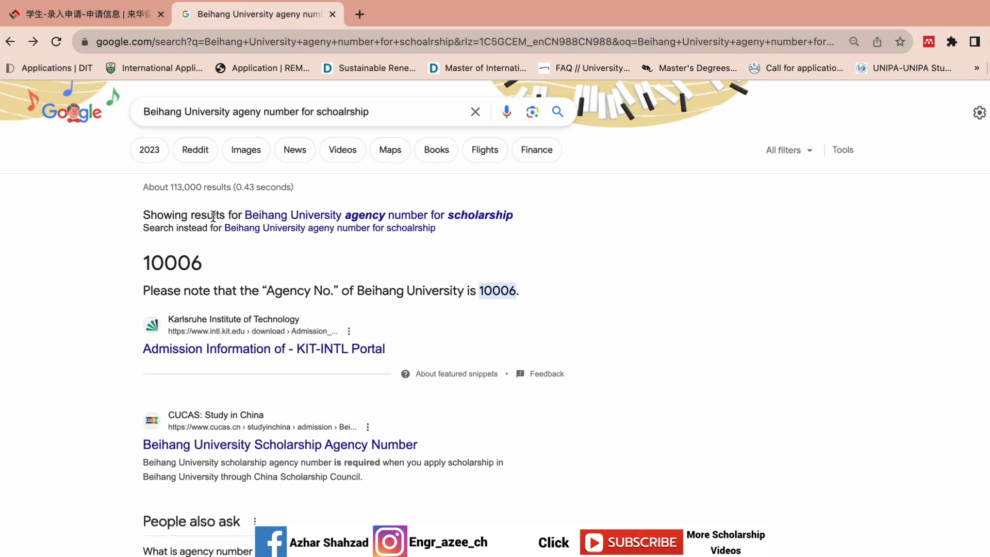
left_click_drag(203, 270, 140, 263)
key("ctrl+c")
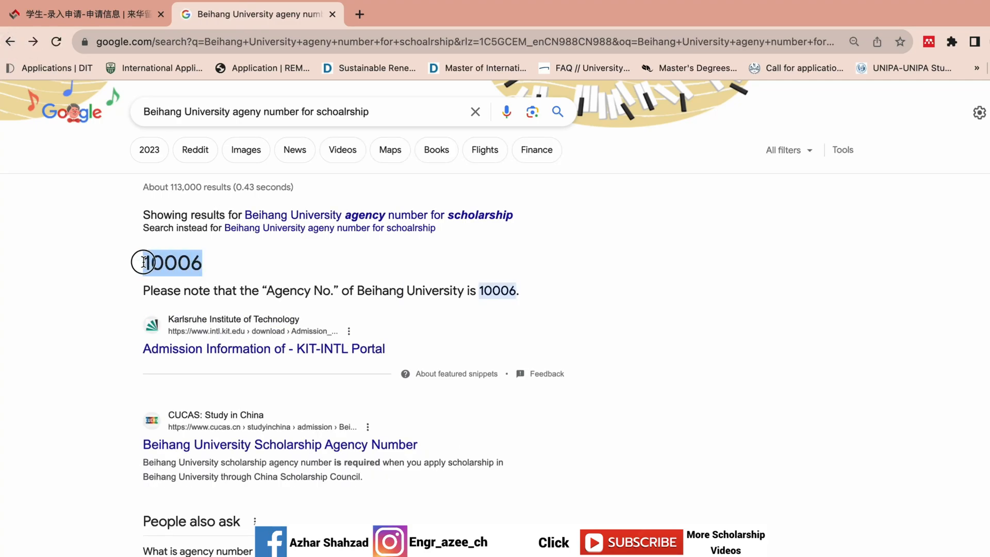
left_click(85, 14)
left_click(201, 246)
double_click(201, 247)
key("ctrl+v")
left_click(333, 227)
scroll(495, 319, "down", 3)
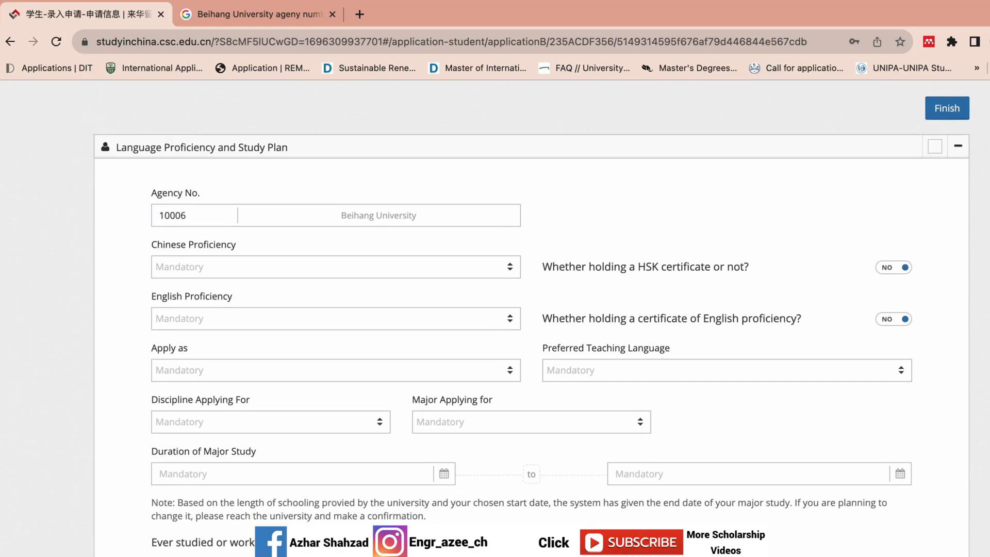
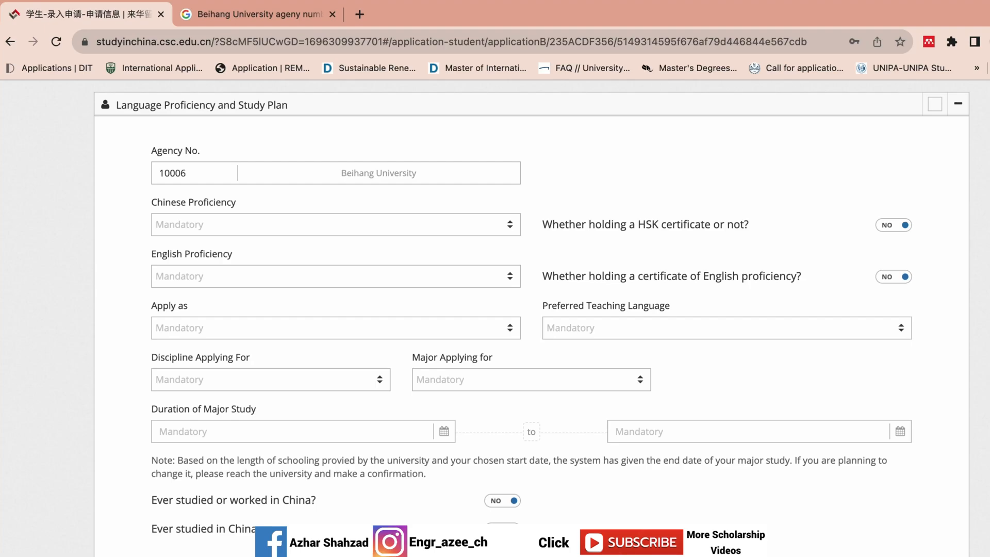
Step: Set Chinese proficiency to Excellent and leave the HSK certificate answer at No
scroll(877, 290, "up", 1)
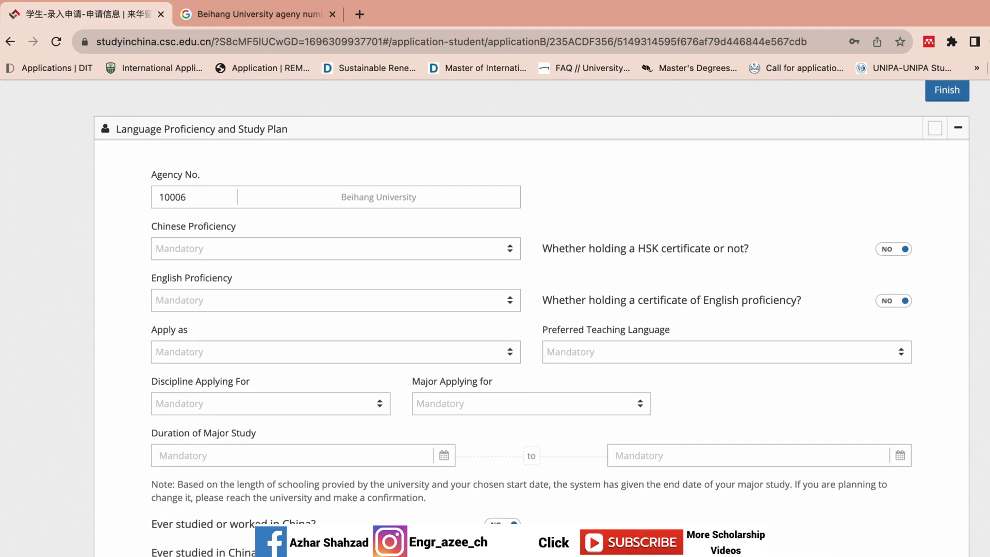
scroll(878, 290, "down", 1)
left_click(509, 225)
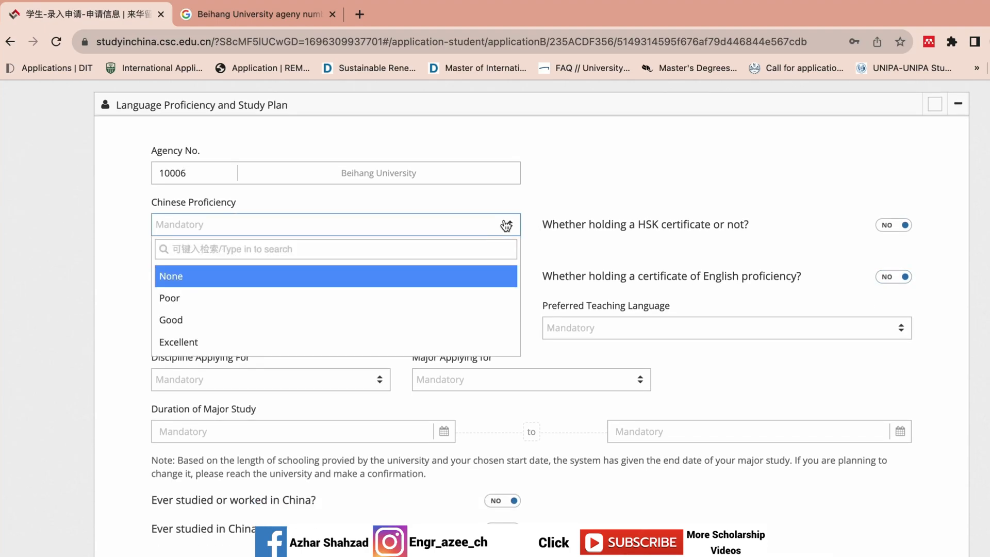
left_click(377, 343)
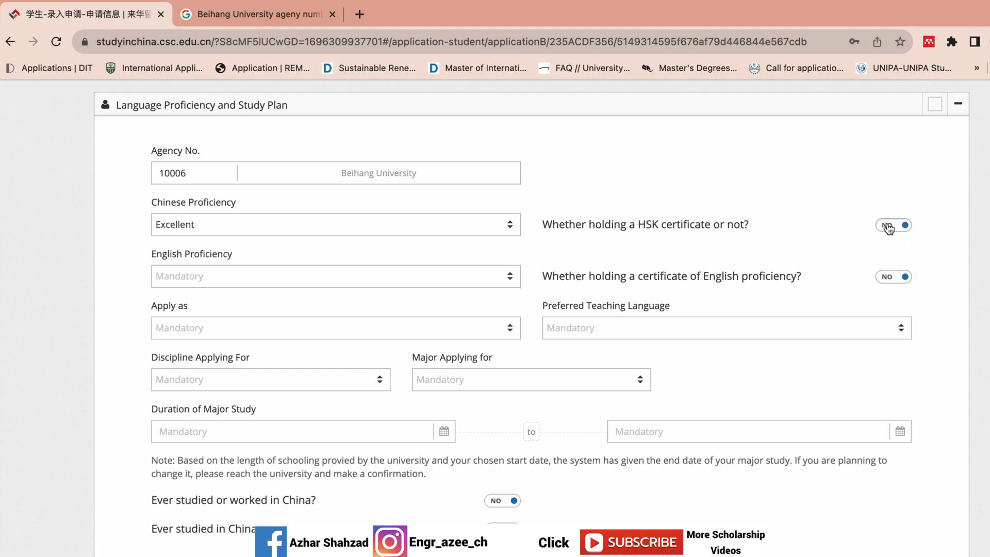
left_click(894, 227)
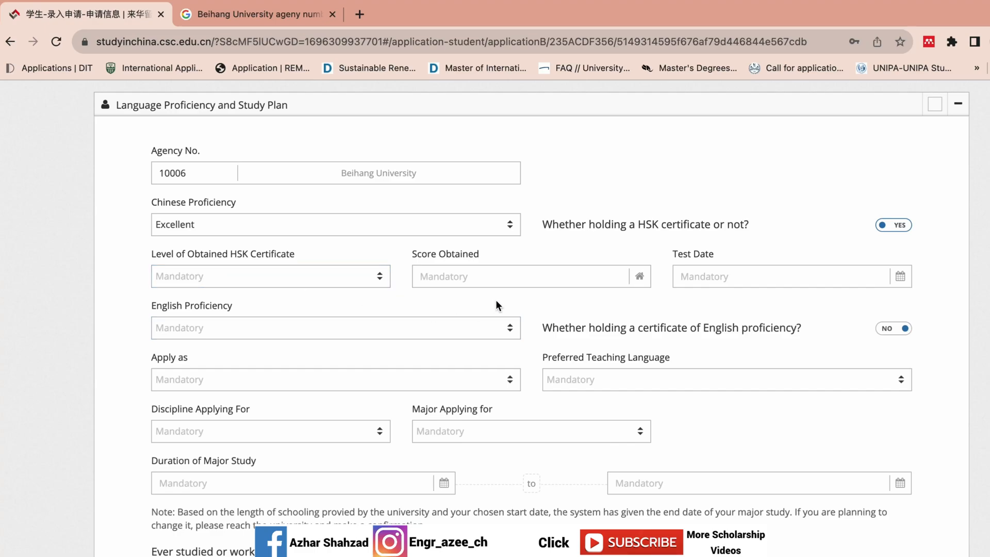
left_click(895, 225)
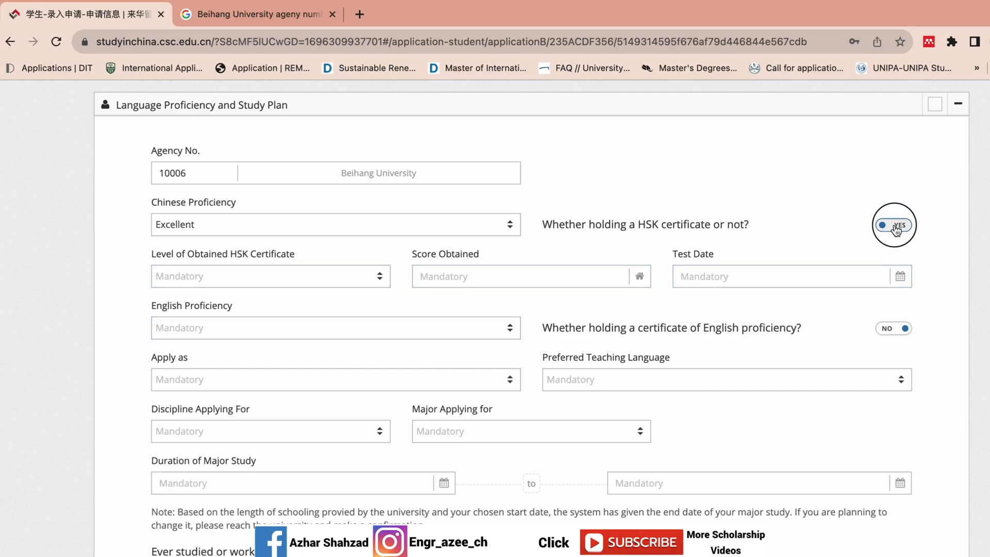
Step: Set English proficiency to Excellent and leave the English certificate answer at No
left_click(435, 282)
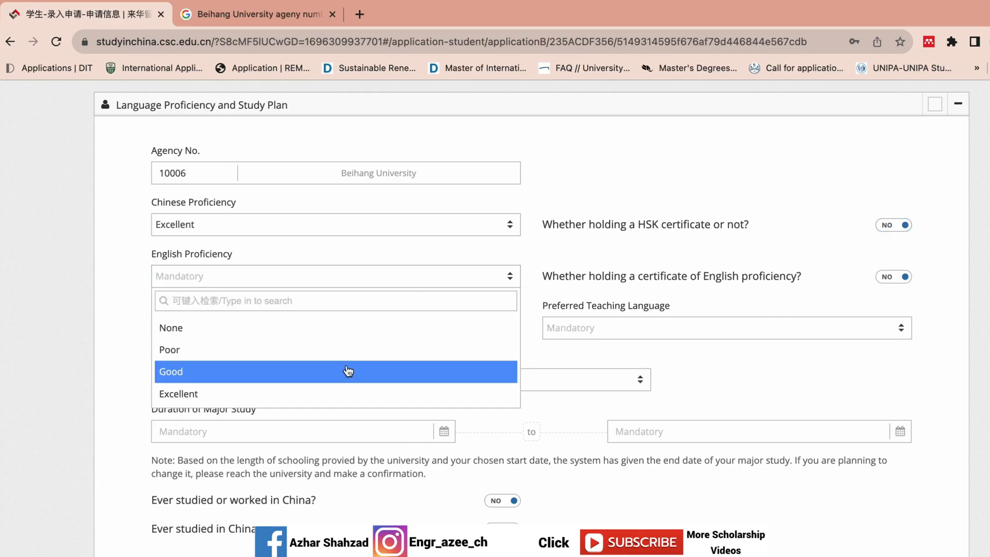
left_click(320, 395)
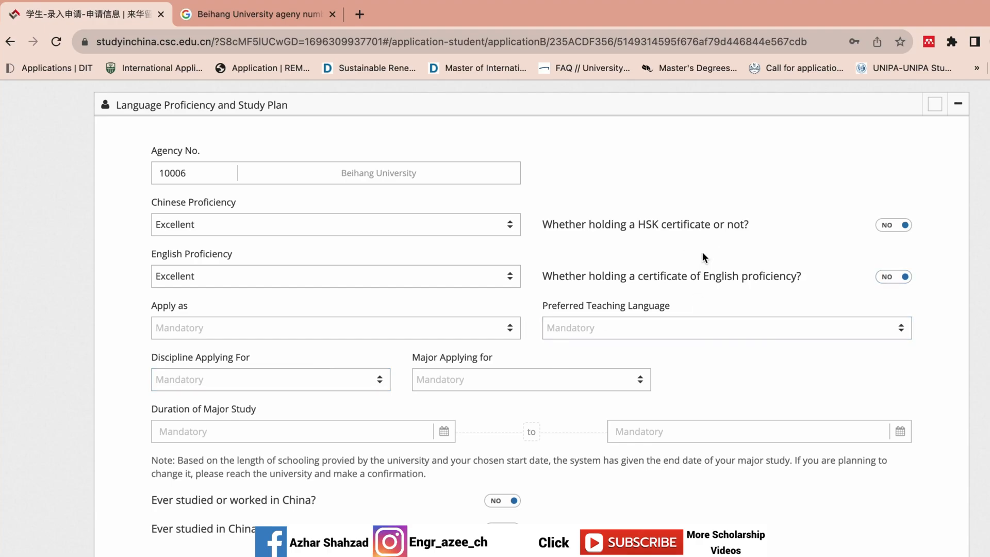
left_click(903, 281)
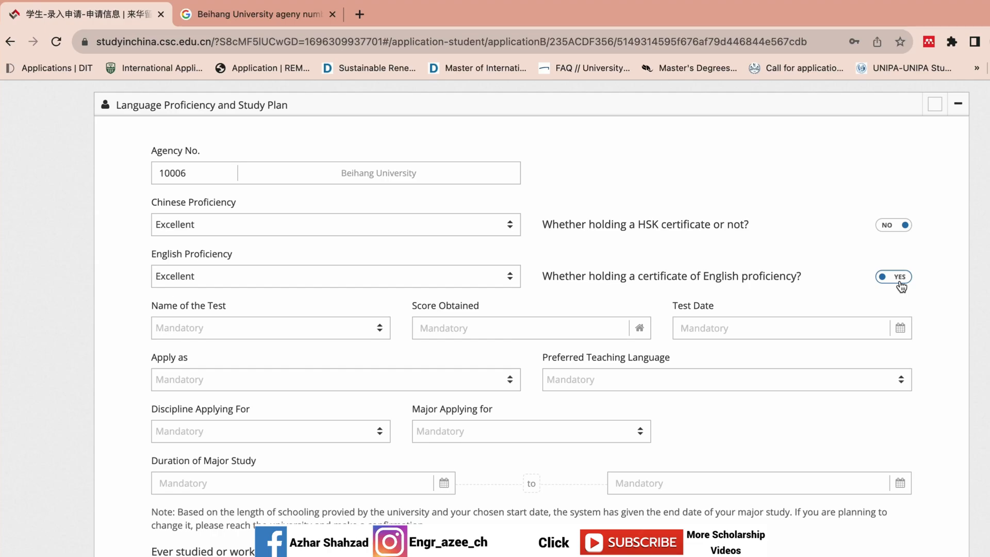
left_click(901, 283)
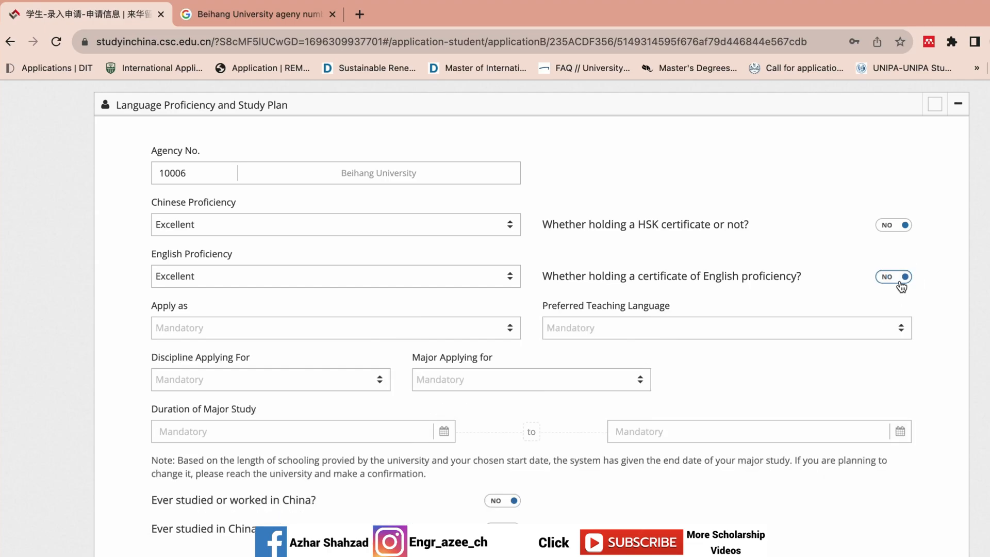
Step: Choose Doctor's Degree as the degree level applied for, then bring up the teaching language choices
left_click(300, 336)
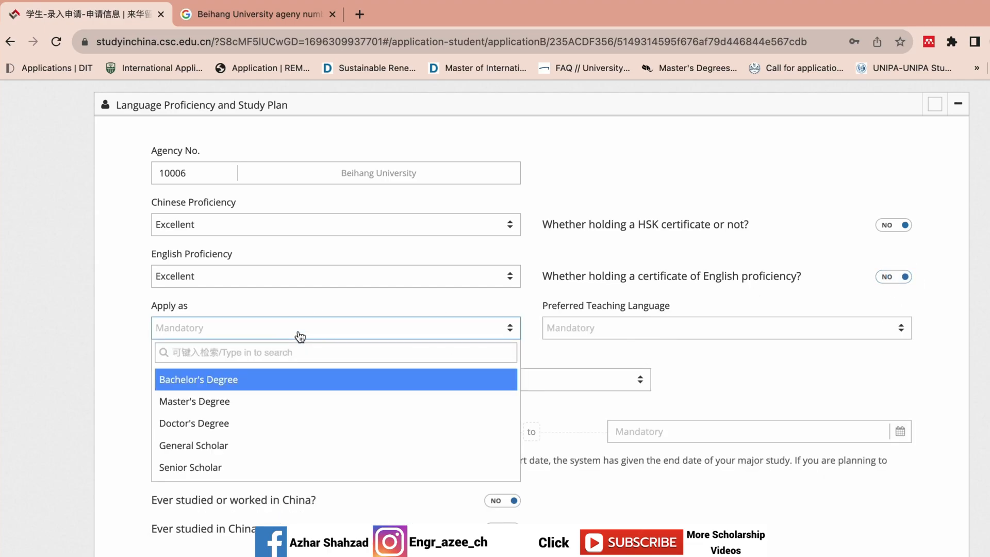
left_click(264, 424)
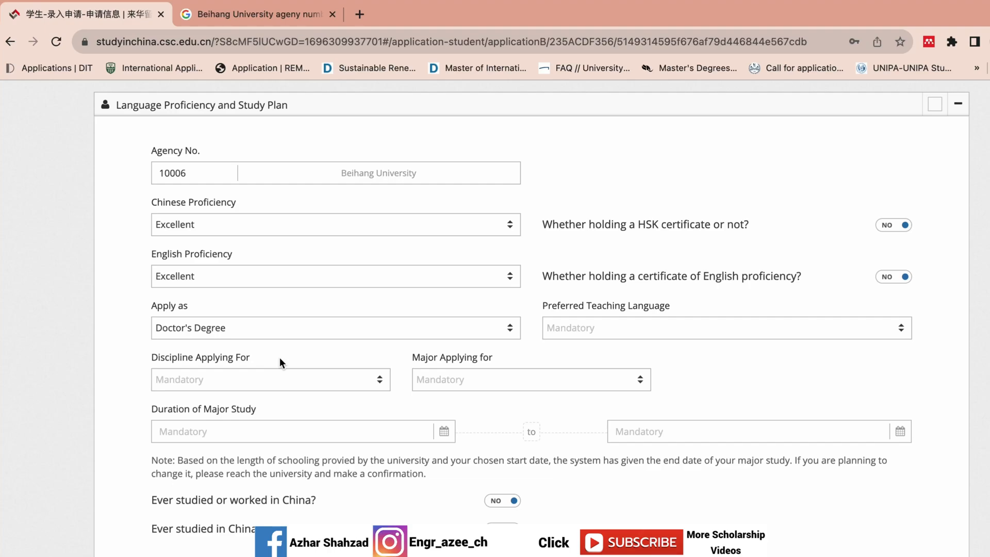
left_click(311, 327)
left_click(285, 404)
left_click(310, 335)
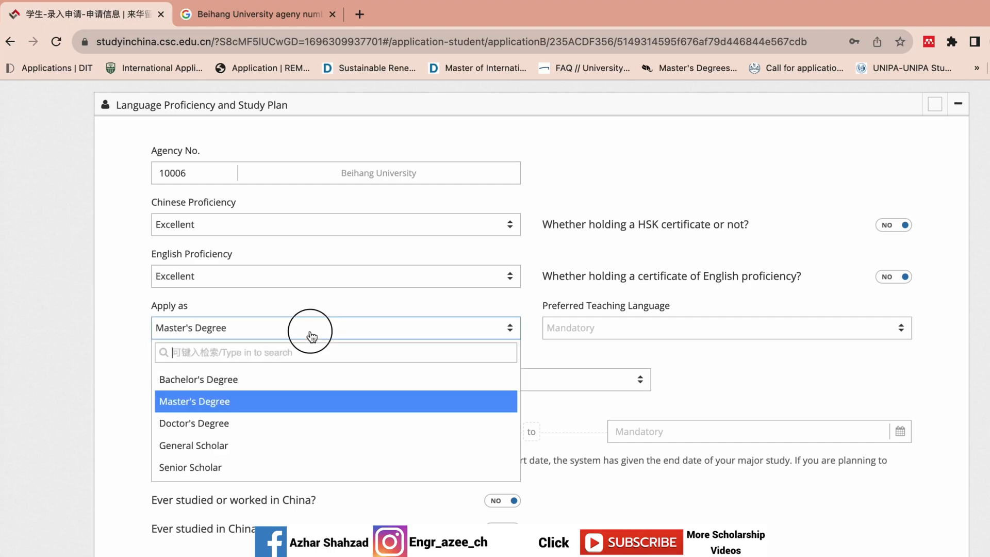
left_click(261, 419)
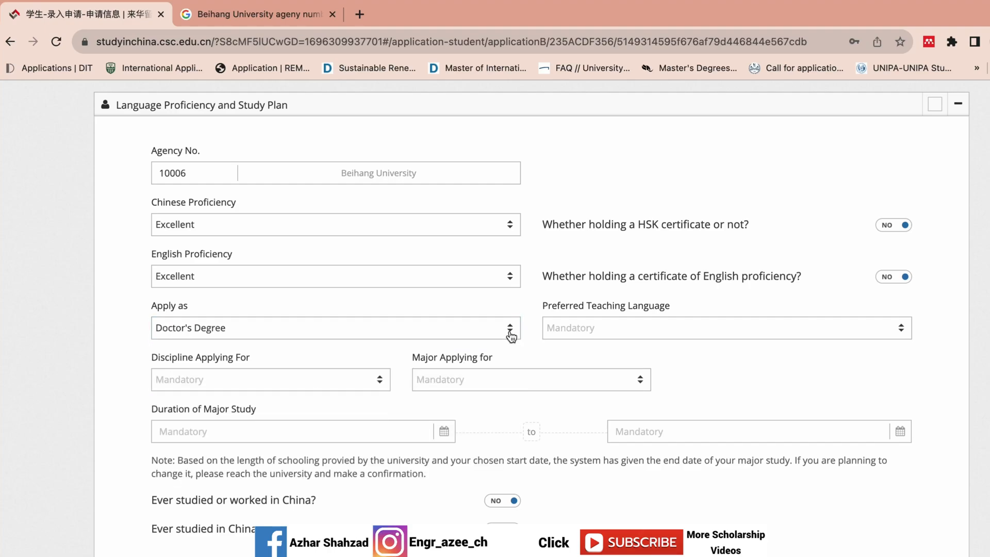
left_click(570, 327)
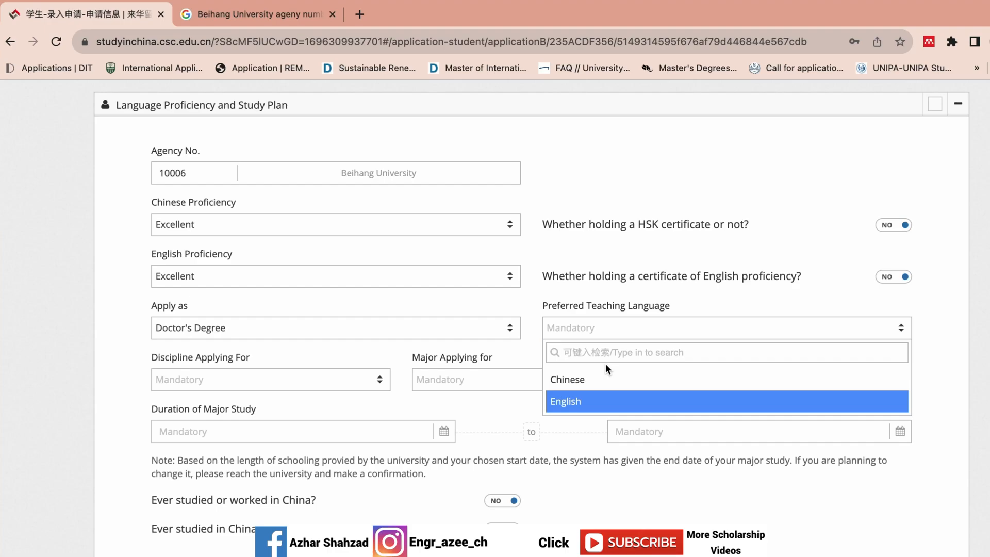
Step: Pick English teaching language, Engineering discipline and Engineering Thermophysics major
left_click(571, 403)
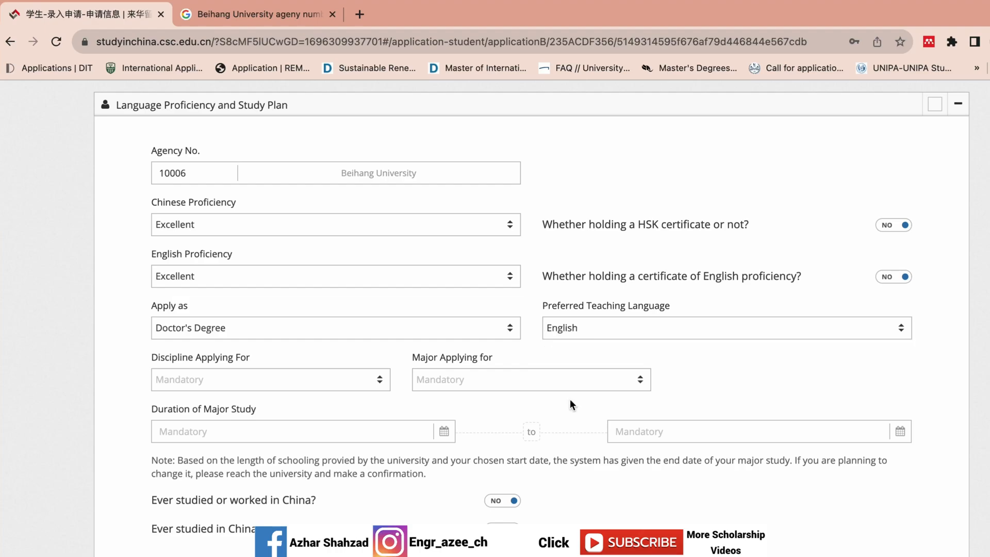
left_click(354, 380)
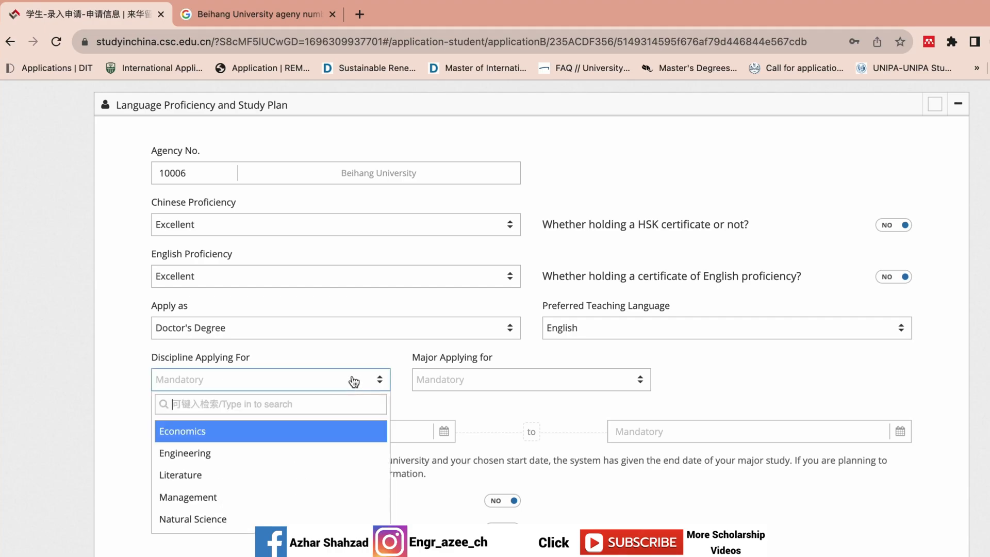
left_click(296, 453)
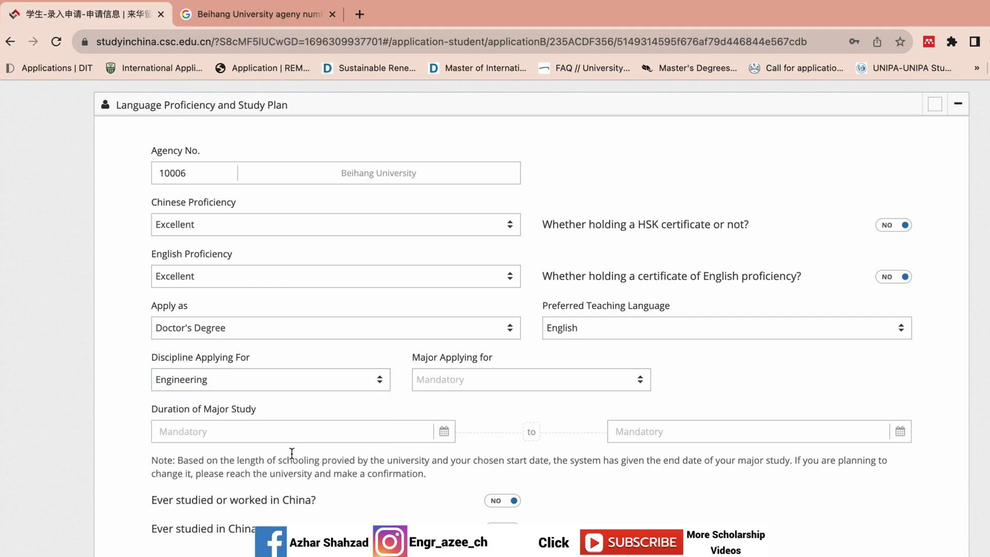
left_click(490, 388)
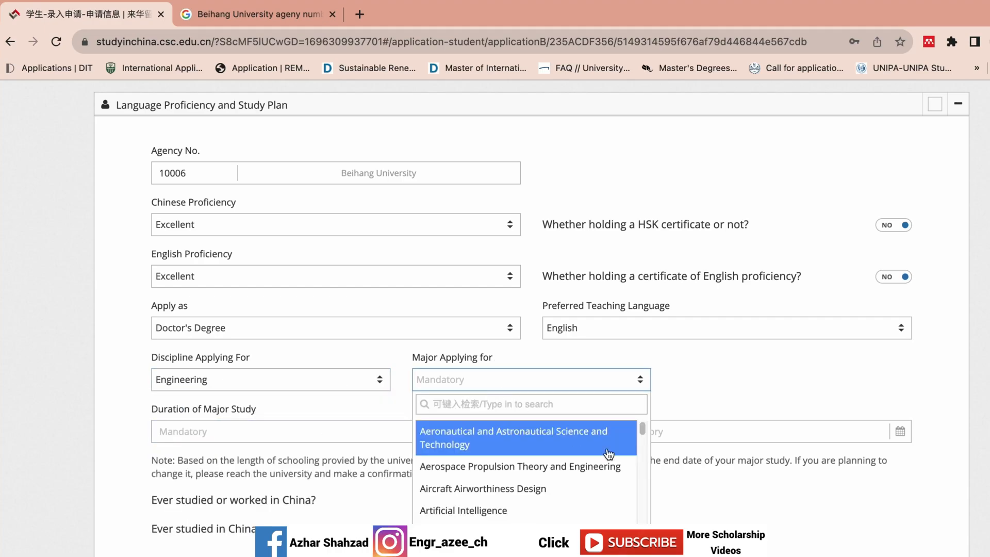
left_click_drag(639, 429, 630, 458)
left_click(602, 475)
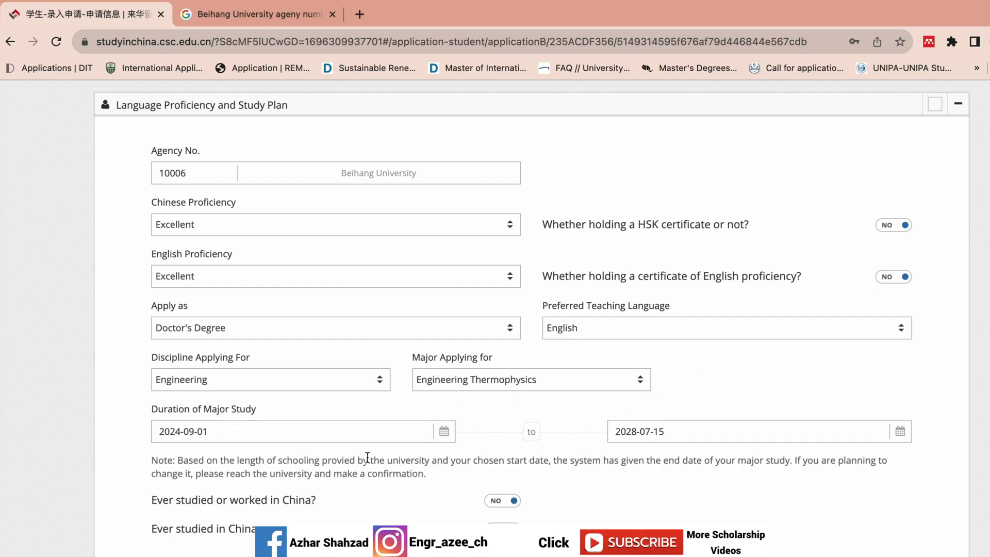
Step: Check the auto-filled study duration of 2024-09-01 to 2028-07-15
left_click_drag(153, 422, 272, 431)
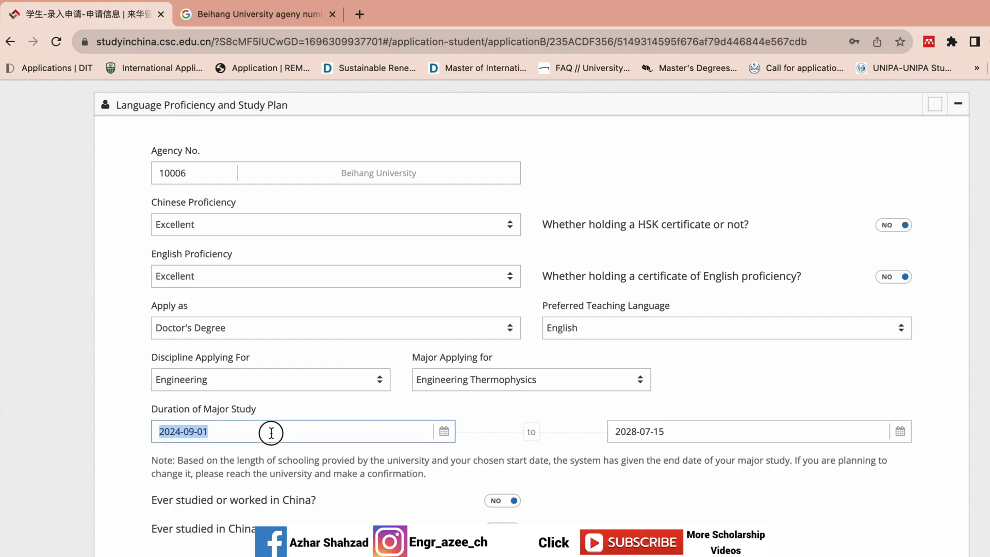
left_click(723, 423)
left_click(672, 443)
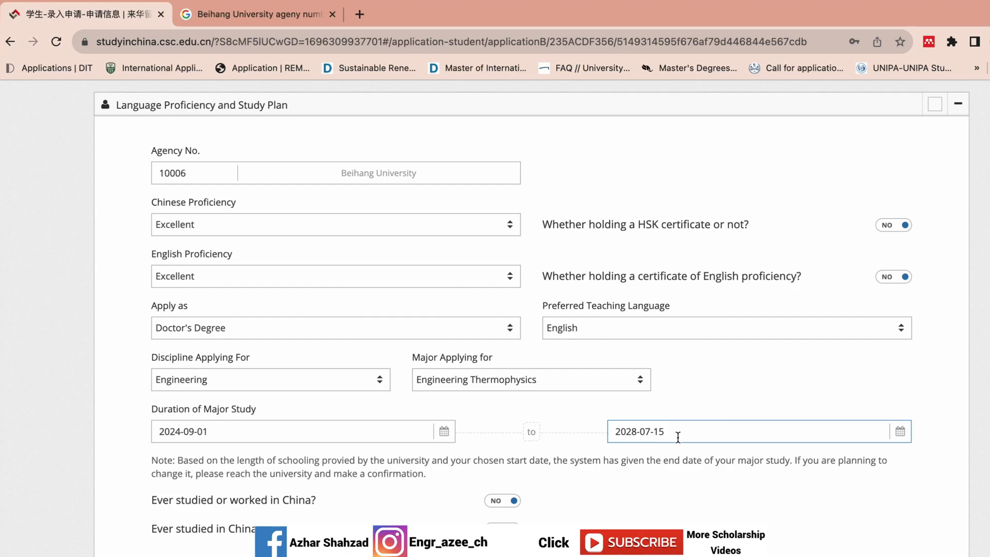
scroll(678, 437, "up", 1)
scroll(426, 435, "down", 1)
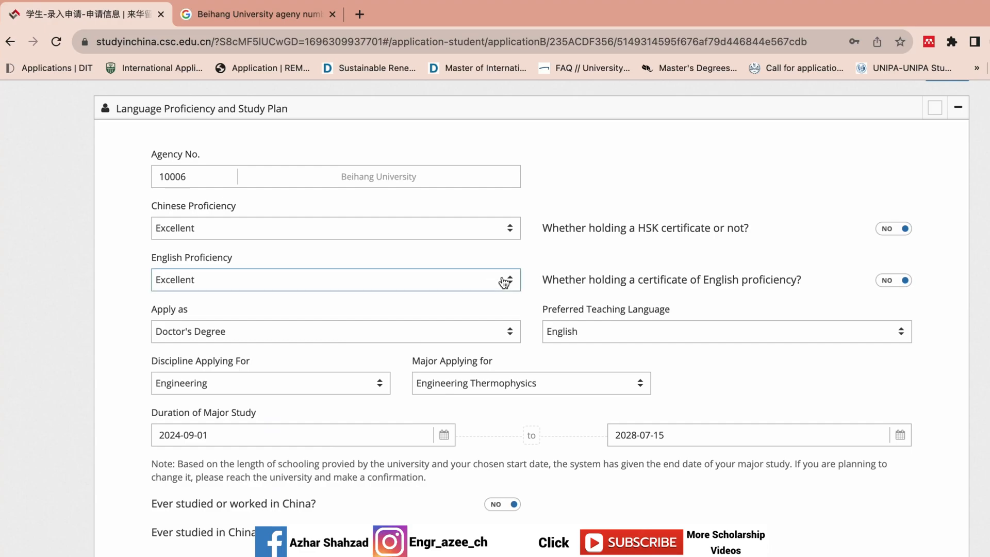
left_click(496, 506)
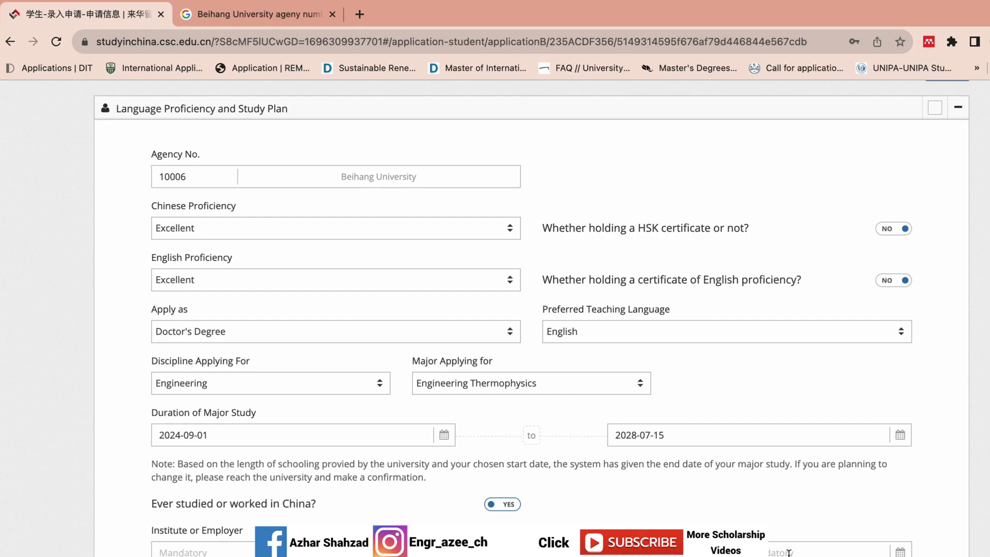
left_click(509, 505)
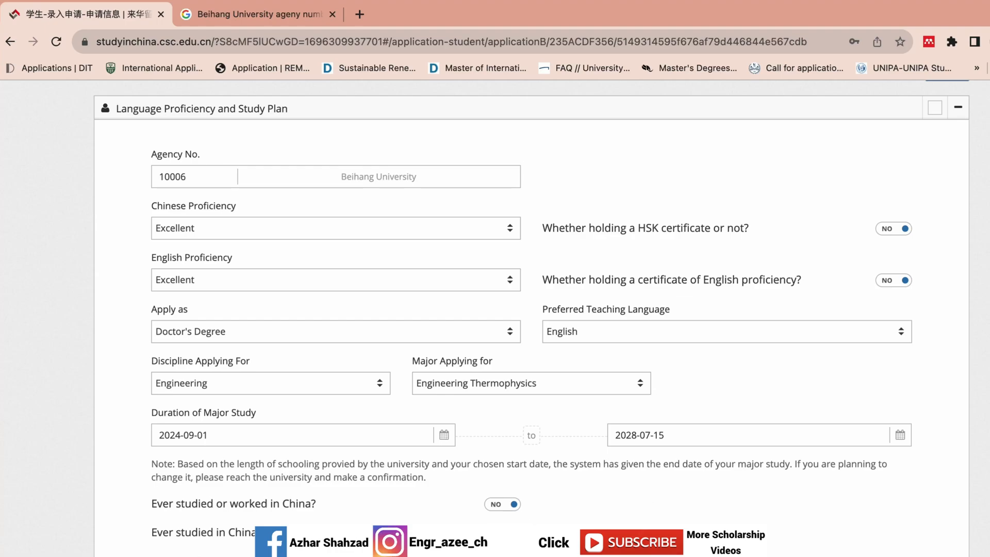
Step: Verify and save the Language Proficiency and Study Plan section
left_click(897, 528)
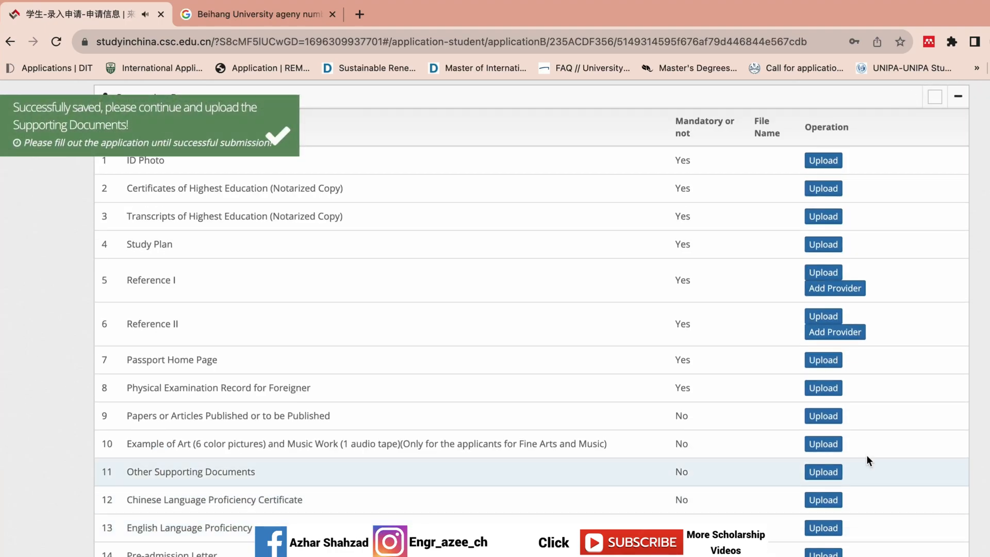
scroll(495, 318, "up", 5)
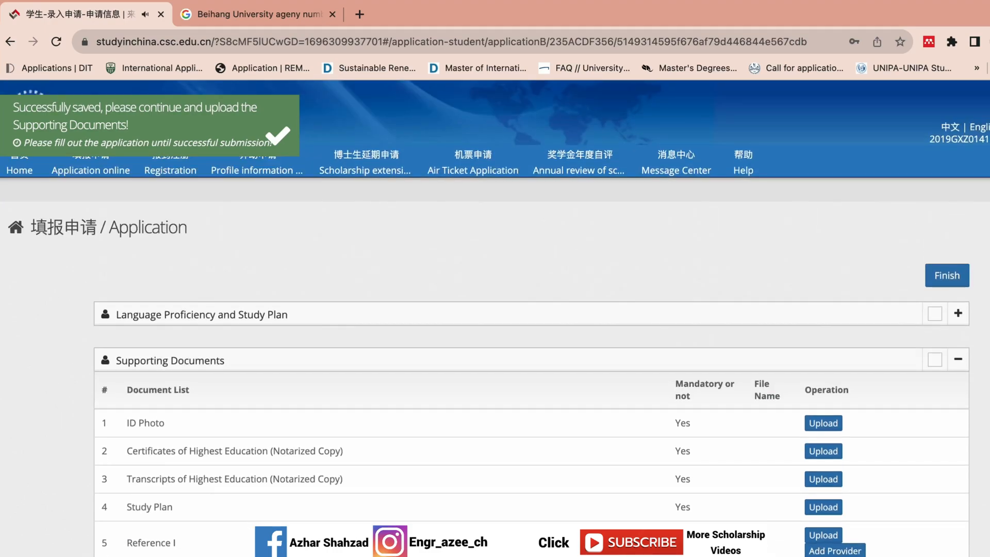
scroll(875, 289, "down", 3)
scroll(875, 289, "up", 1)
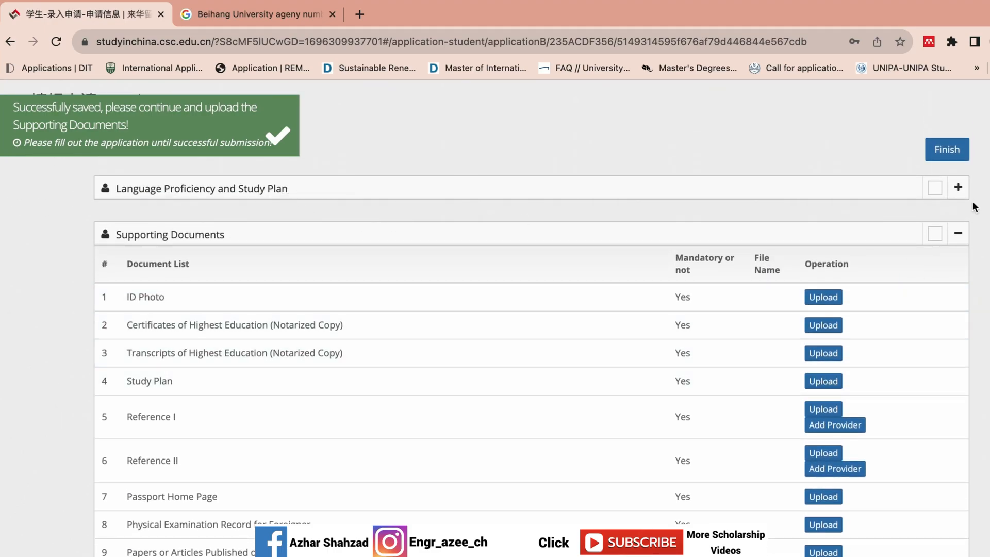
Step: Reopen the section and confirm English as the preferred teaching language
left_click(957, 187)
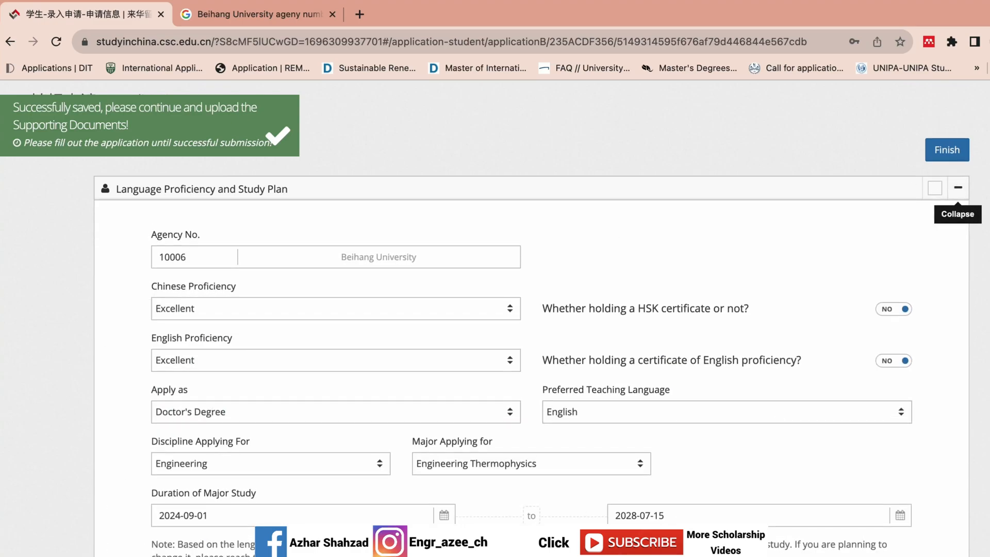
scroll(670, 388, "down", 3)
scroll(670, 388, "up", 1)
left_click(670, 330)
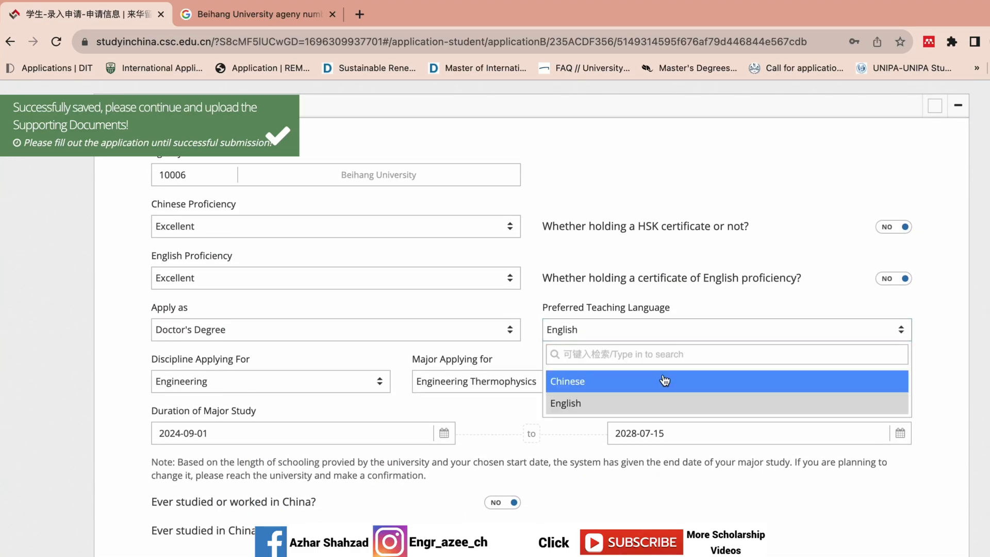
left_click(630, 404)
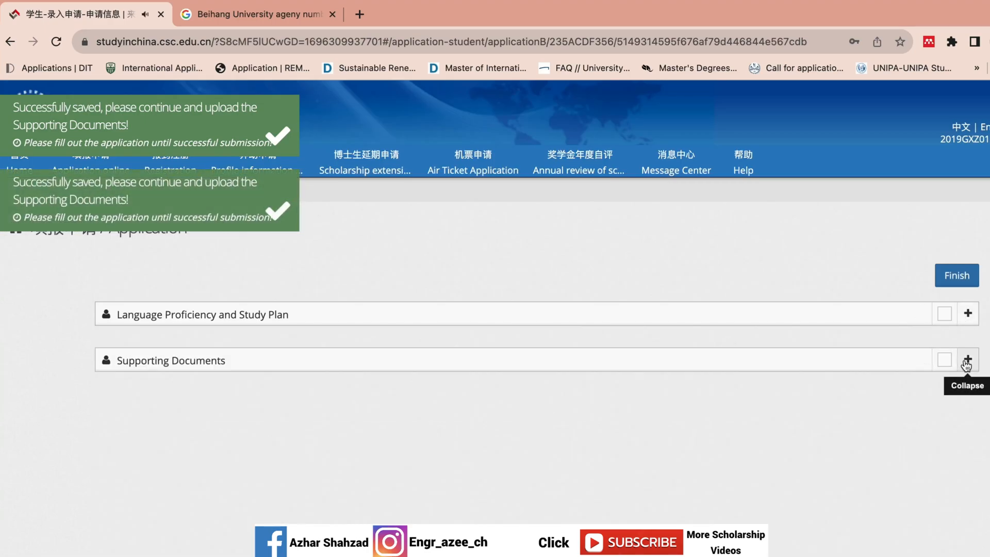
Step: Expand Supporting Documents to list its mandatory uploads, starting with ID Photo
left_click(967, 359)
scroll(966, 365, "down", 1)
scroll(966, 365, "down", 3)
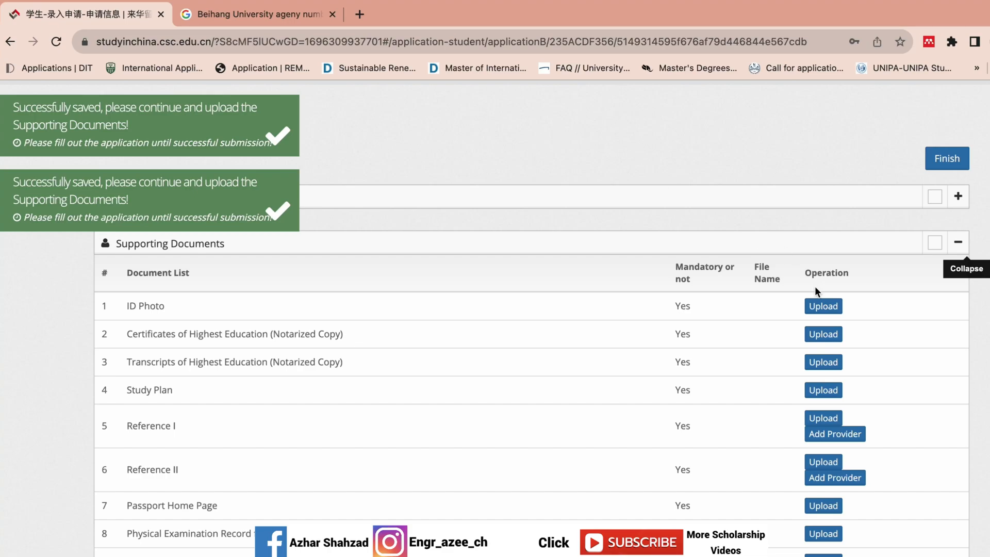
Step: Start the ID Photo upload and browse to Documents > BEIHANG University > CSC Documents 2023 > Documents
left_click(820, 307)
left_click(637, 184)
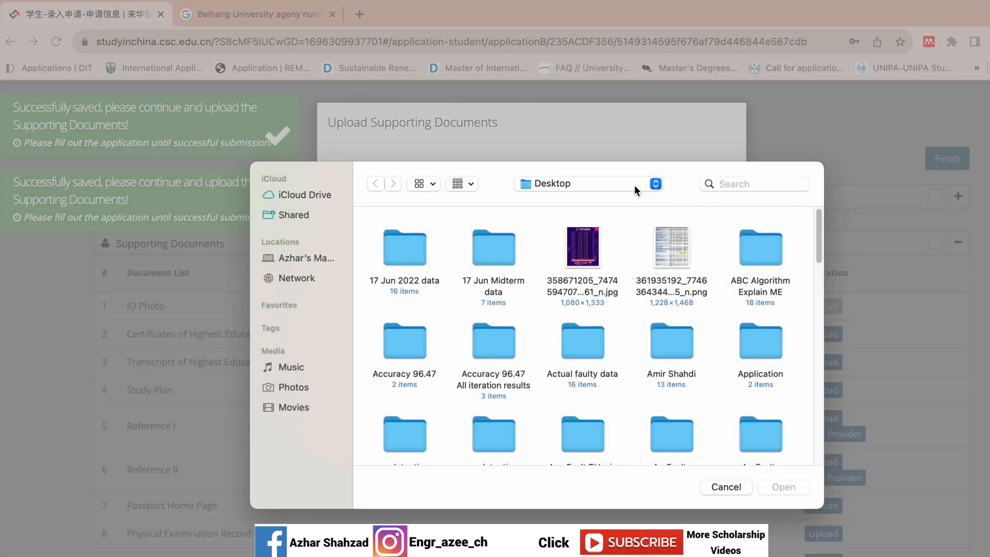
left_click(634, 185)
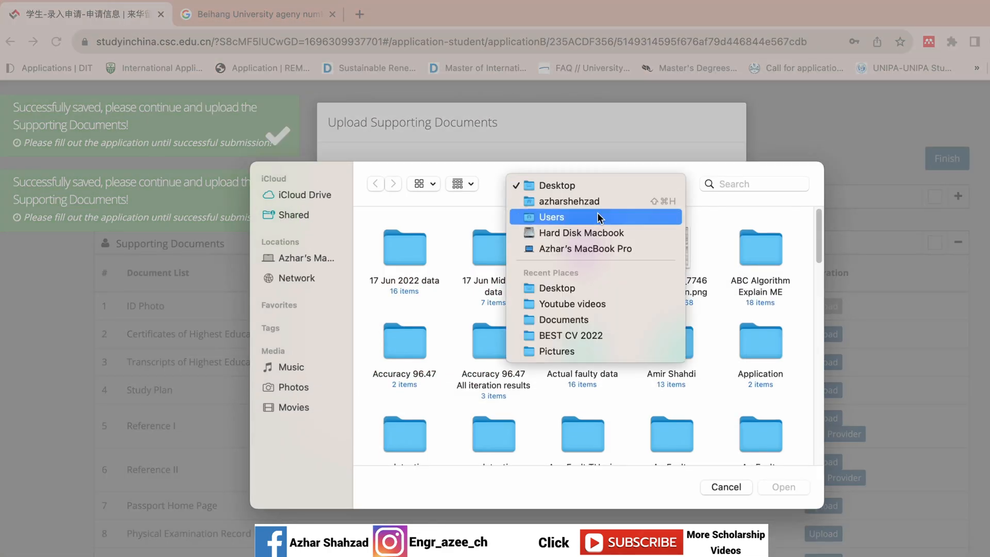
left_click(598, 201)
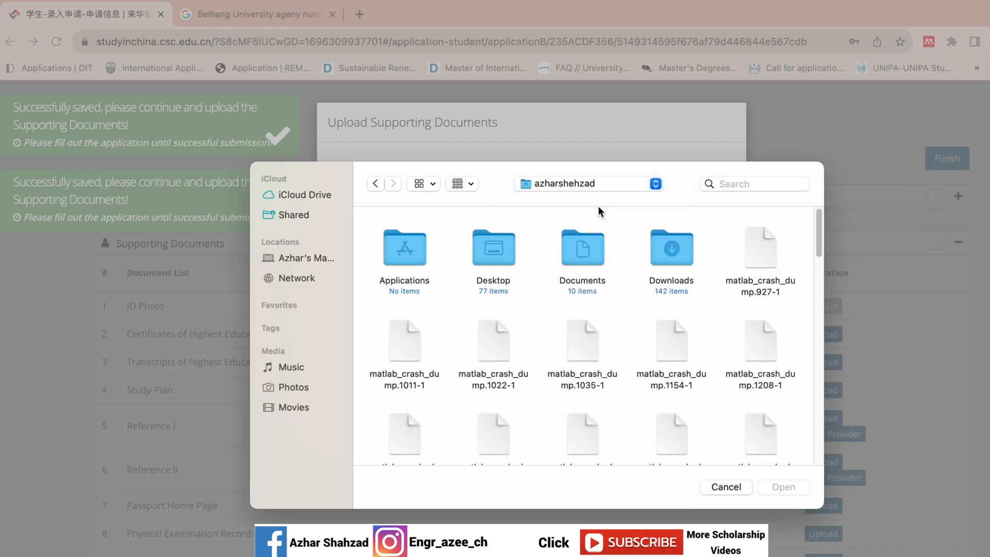
double_click(571, 242)
double_click(592, 255)
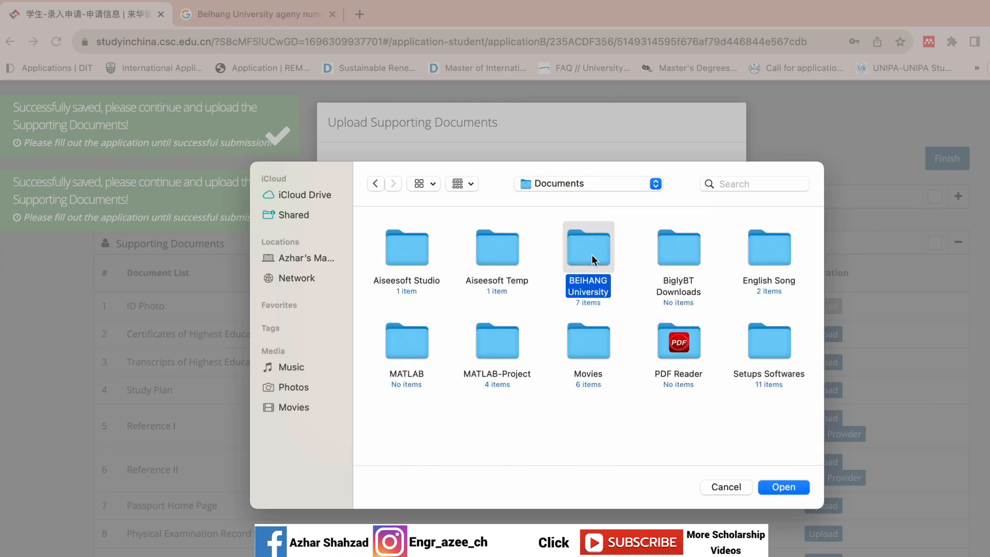
double_click(685, 254)
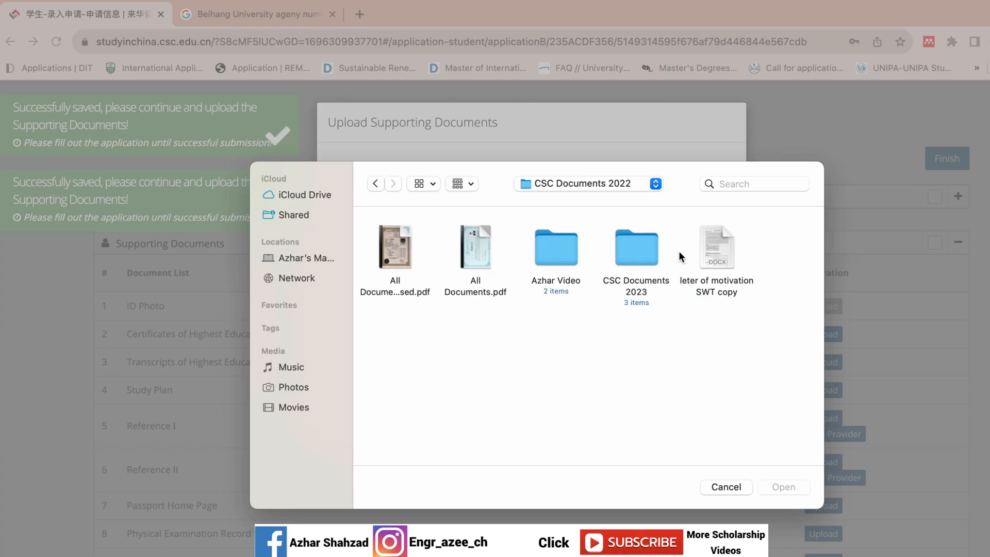
double_click(621, 250)
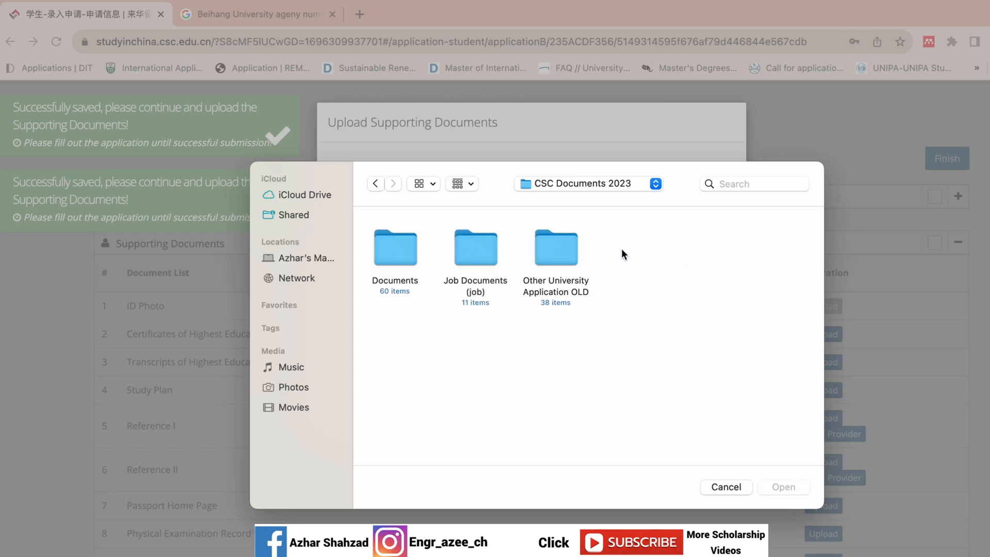
double_click(388, 235)
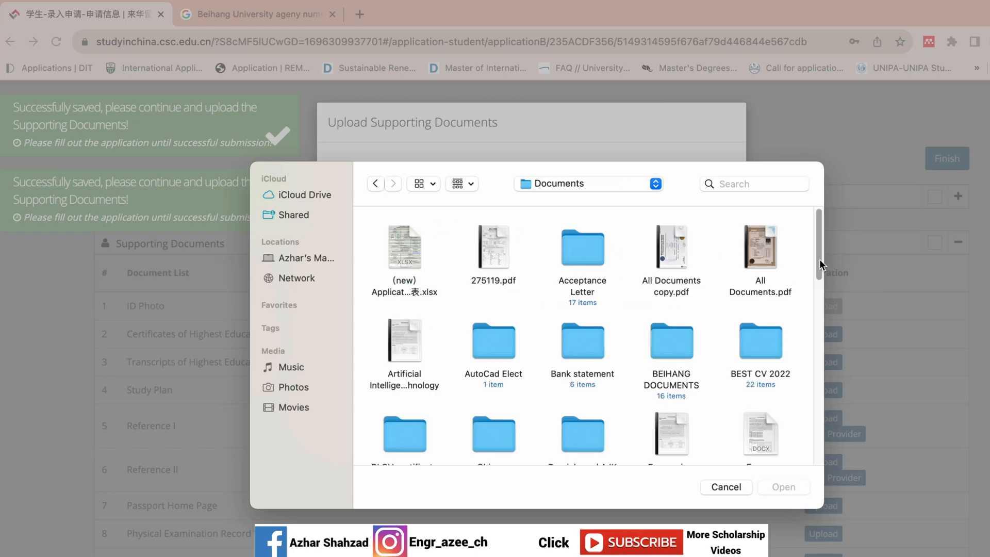
Step: Choose GAO_7190 copy 2.jpg from the Pictures folder and upload it
left_click_drag(819, 265, 779, 480)
scroll(789, 418, "up", 5)
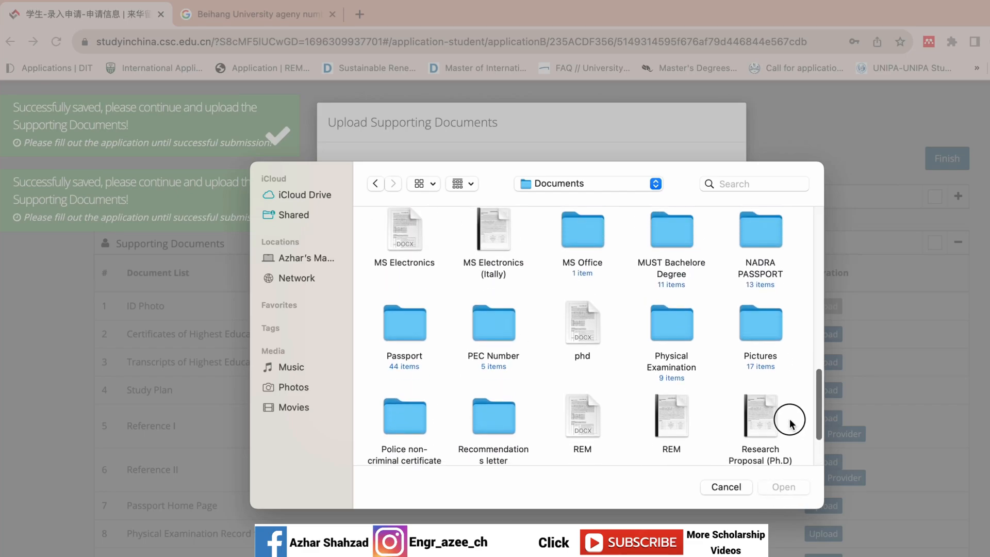
double_click(758, 349)
double_click(672, 341)
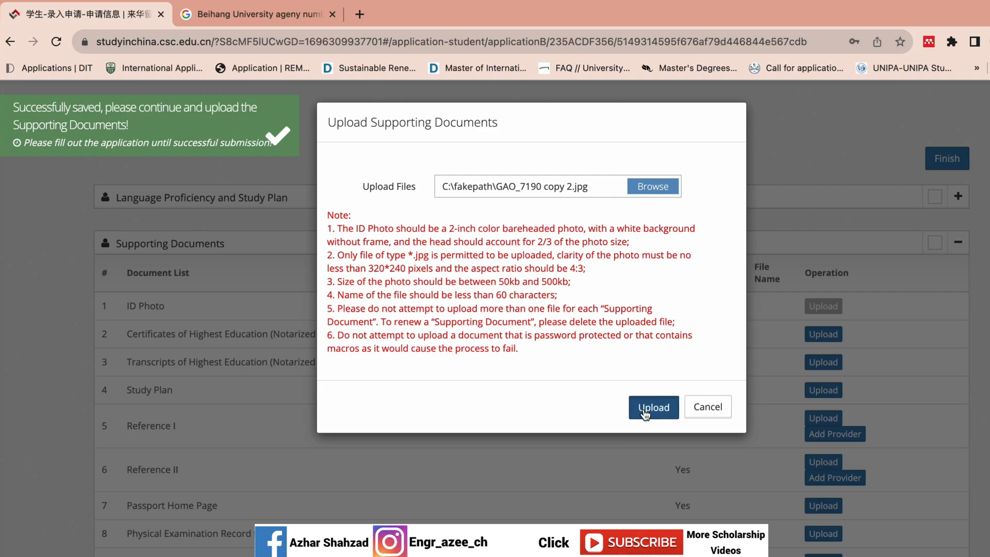
left_click(644, 408)
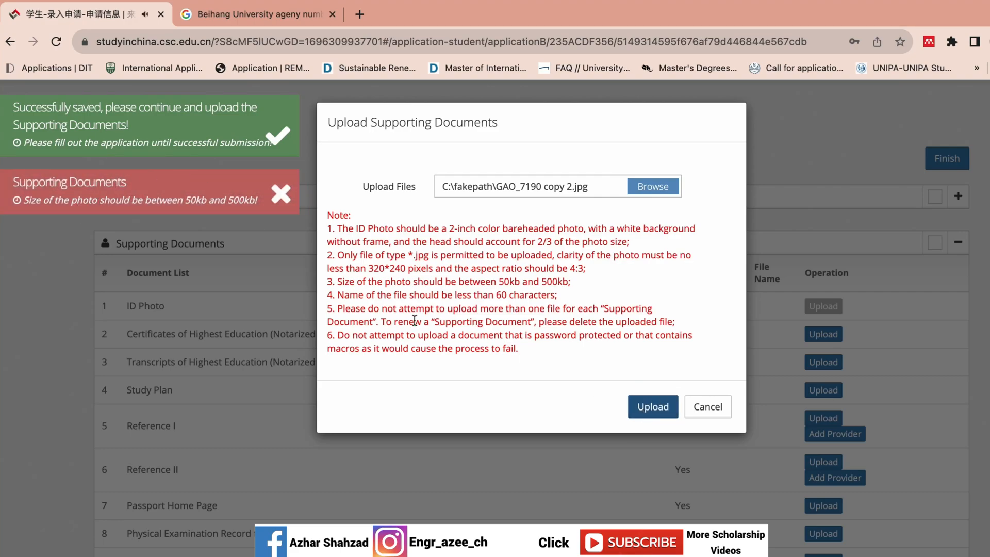
Step: Dismiss the size error and upload a smaller Chinese-named jpg as the ID Photo instead
left_click(707, 407)
left_click(823, 306)
left_click(660, 184)
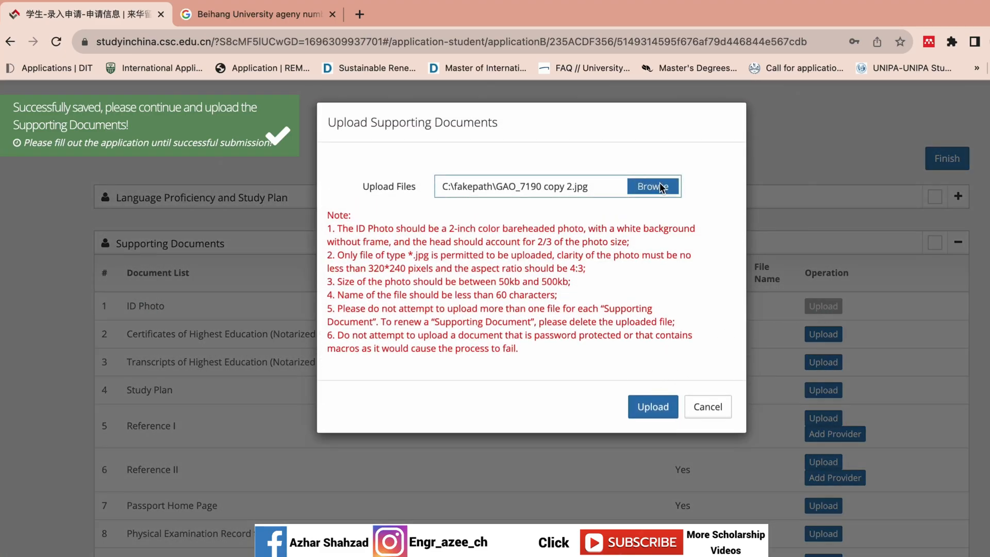
left_click_drag(817, 338, 816, 395)
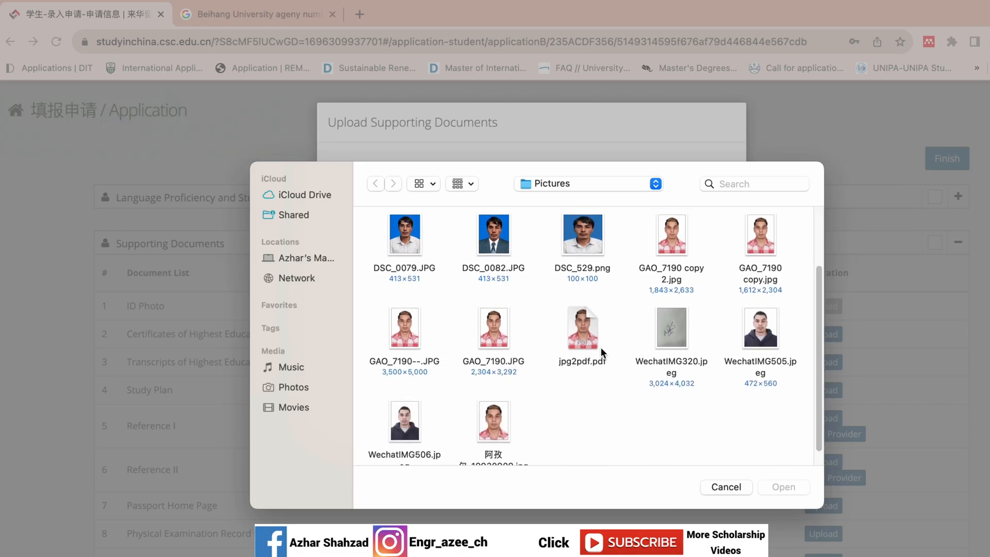
double_click(493, 420)
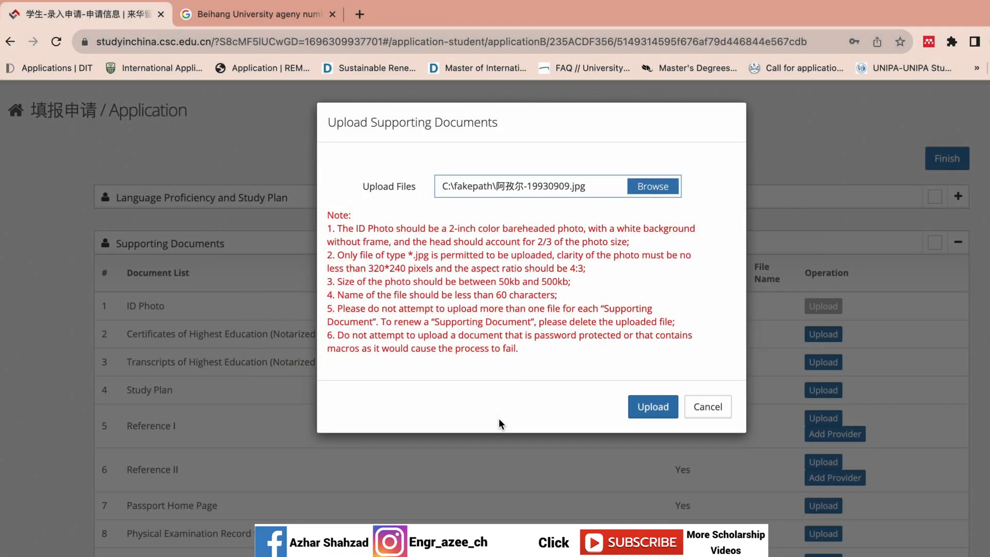
left_click(645, 406)
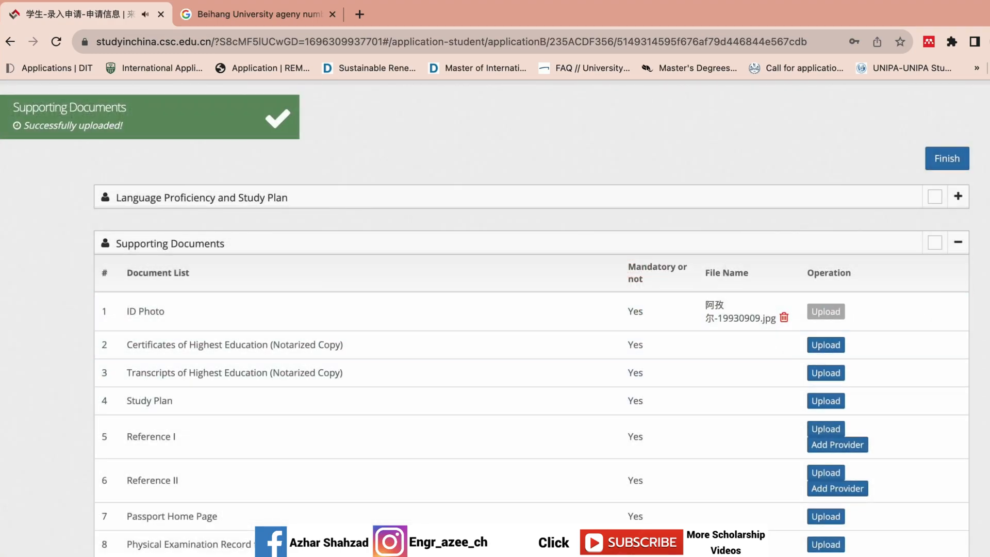
scroll(495, 320, "down", 3)
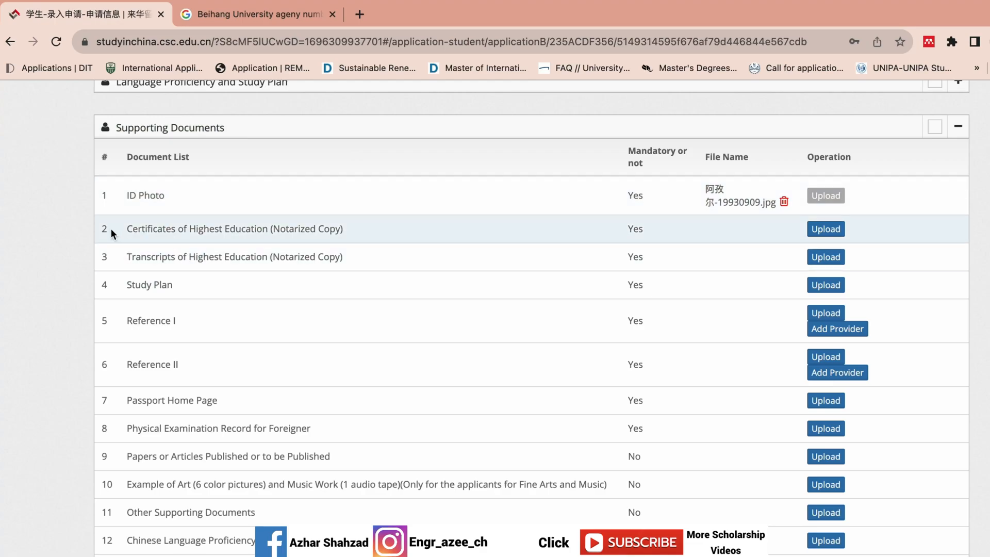
left_click(80, 223)
left_click_drag(80, 222, 204, 239)
left_click(69, 233)
left_click(79, 222)
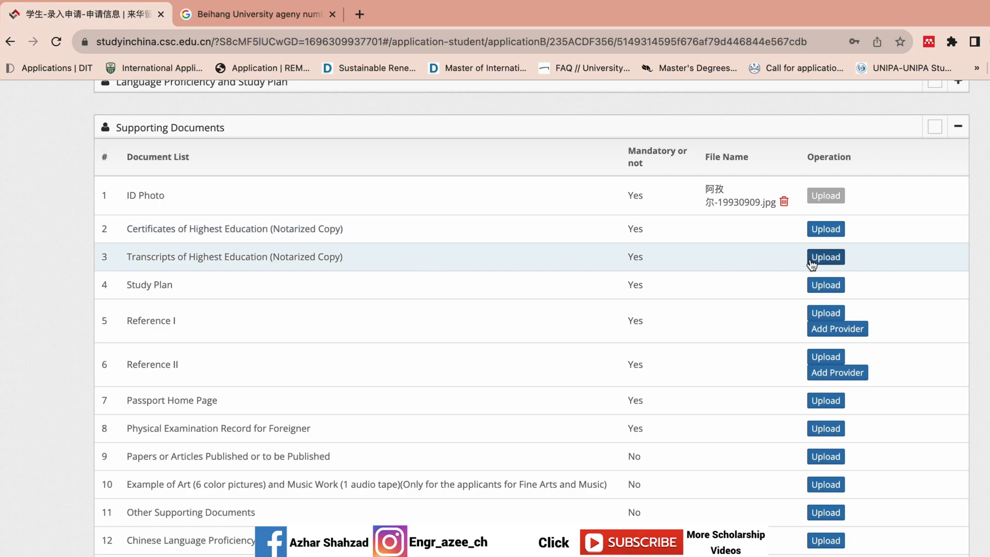
scroll(531, 318, "down", 1)
scroll(531, 318, "down", 3)
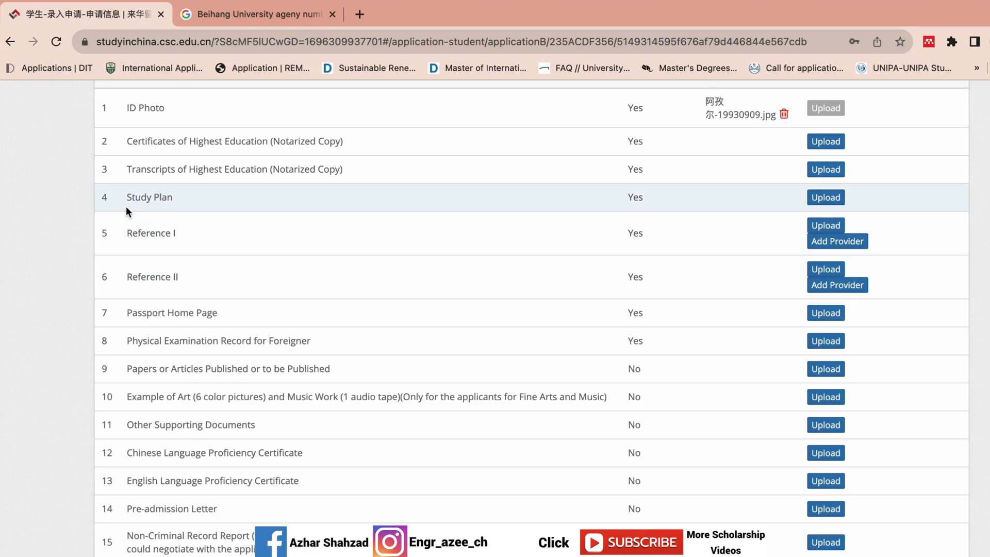
left_click_drag(81, 221, 131, 268)
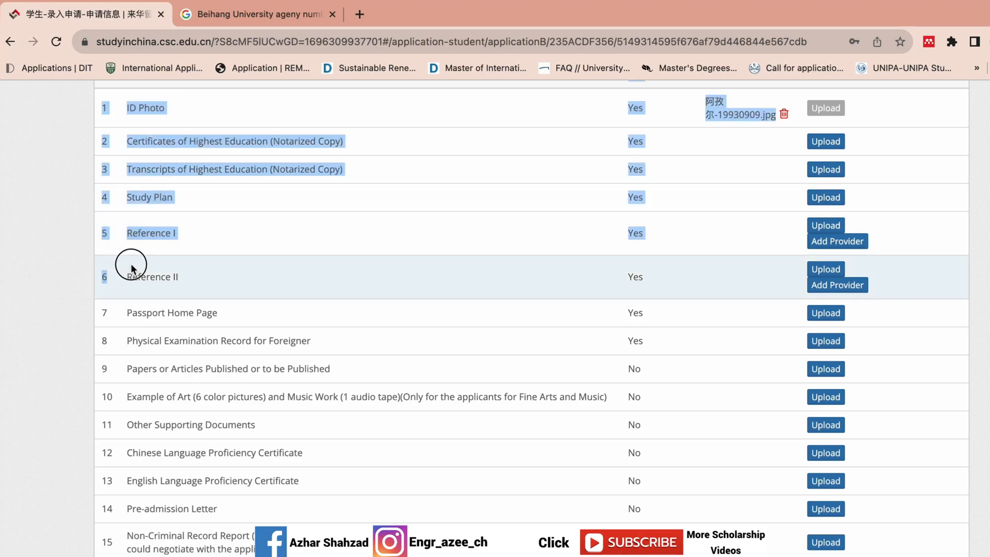
left_click(159, 264)
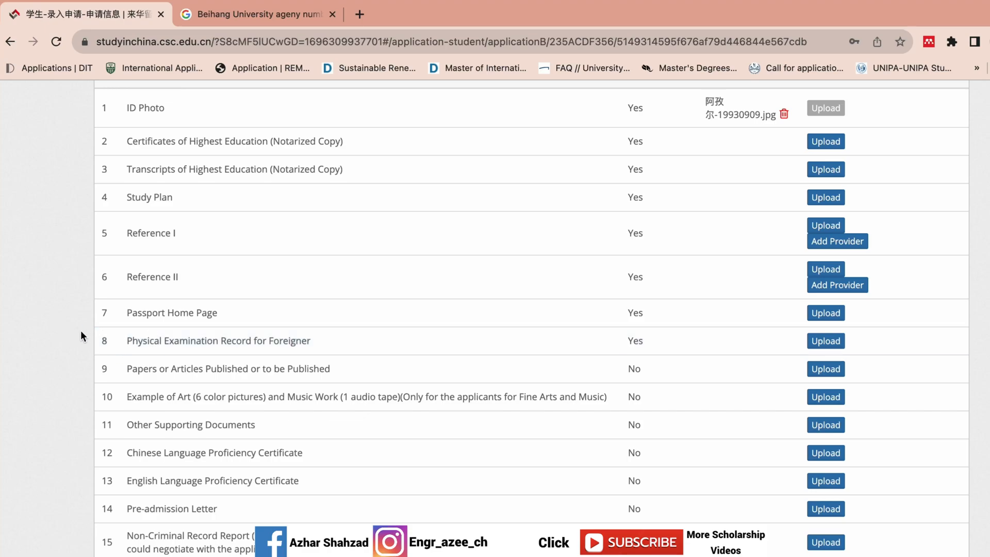
left_click_drag(96, 341, 321, 349)
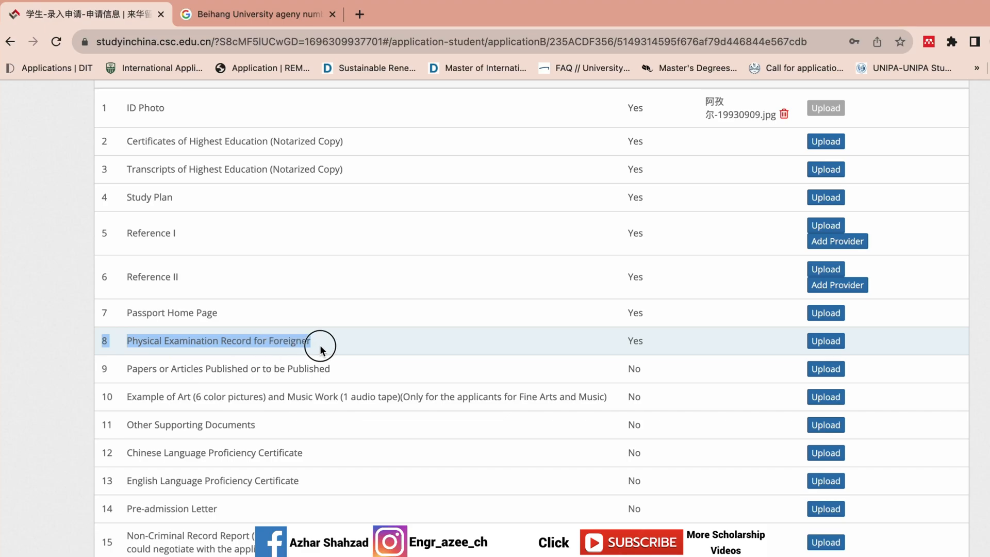
left_click(86, 395)
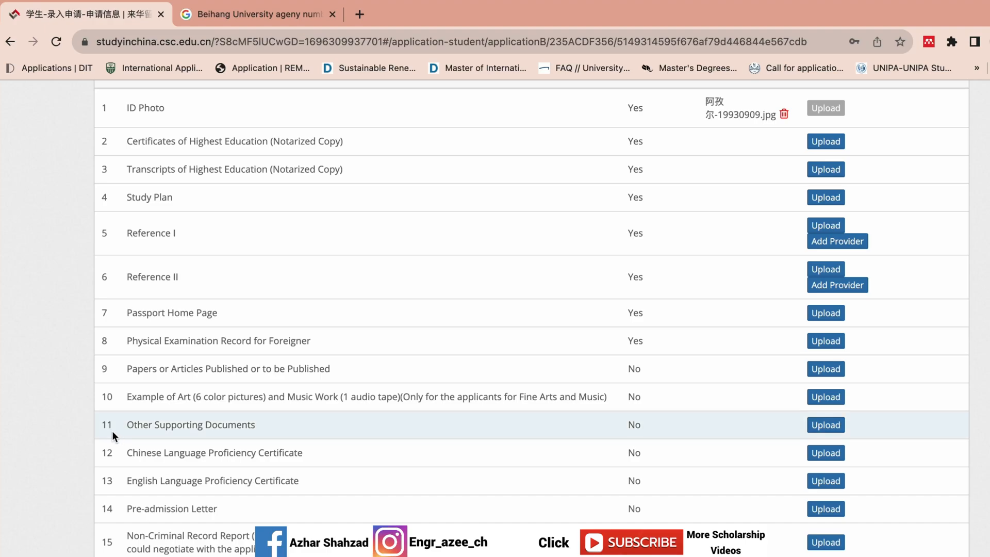
left_click_drag(95, 424, 253, 440)
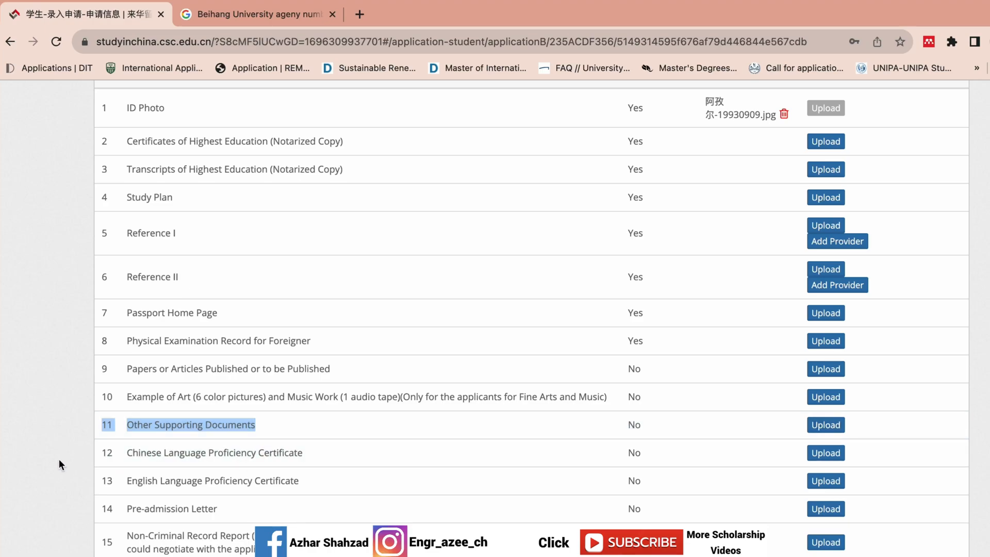
left_click(107, 462)
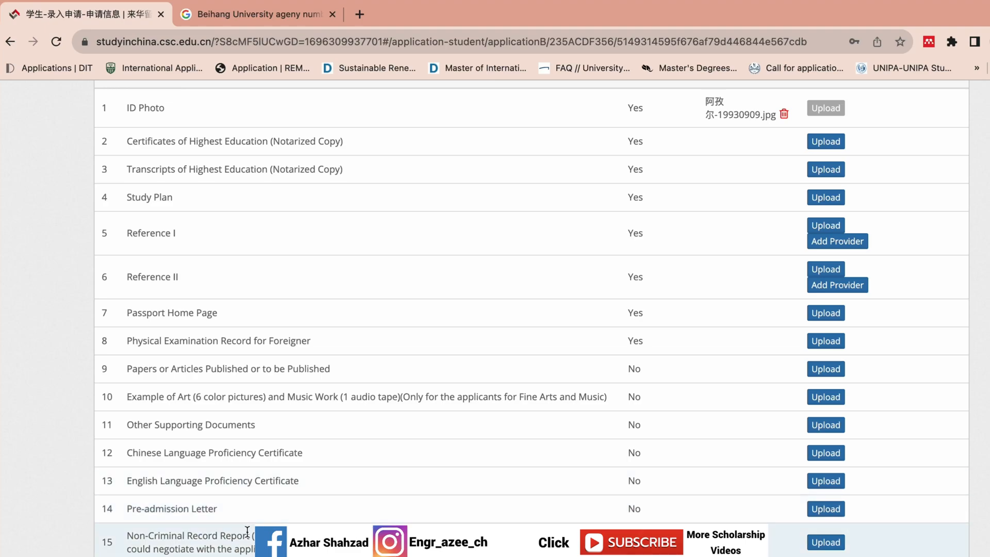
left_click_drag(87, 520, 190, 556)
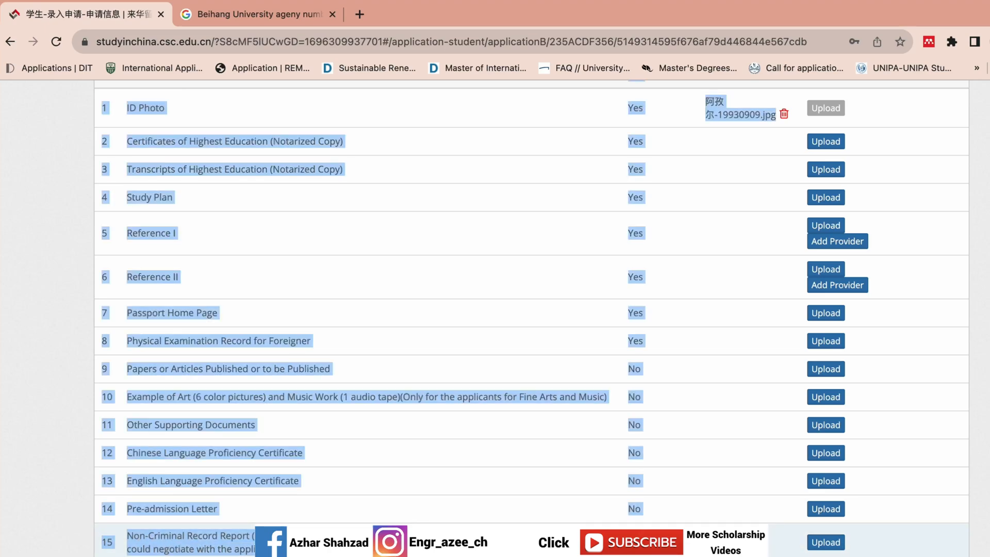
left_click(191, 556)
left_click_drag(330, 555, 232, 515)
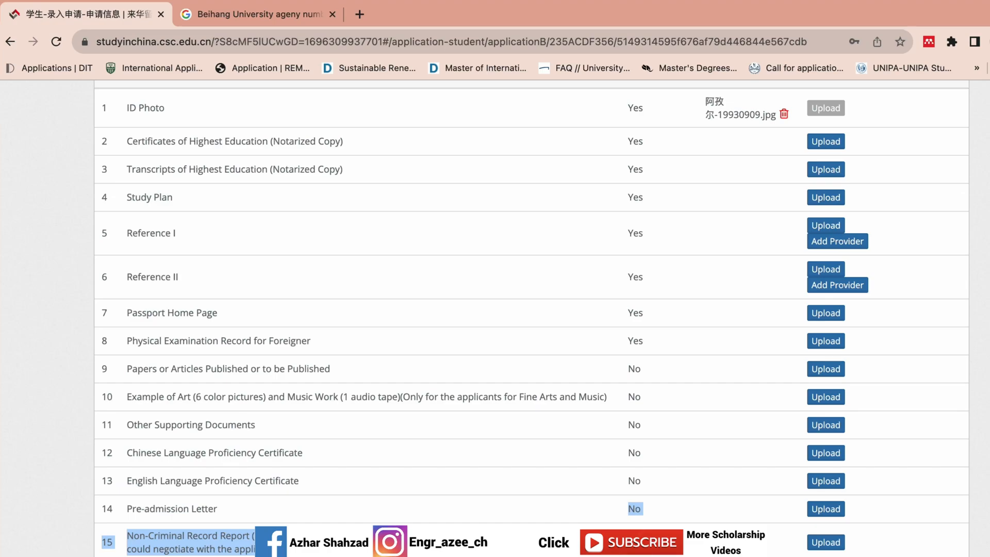
Step: Finish the form from the top of the page to reach the applications list
scroll(660, 376, "up", 2)
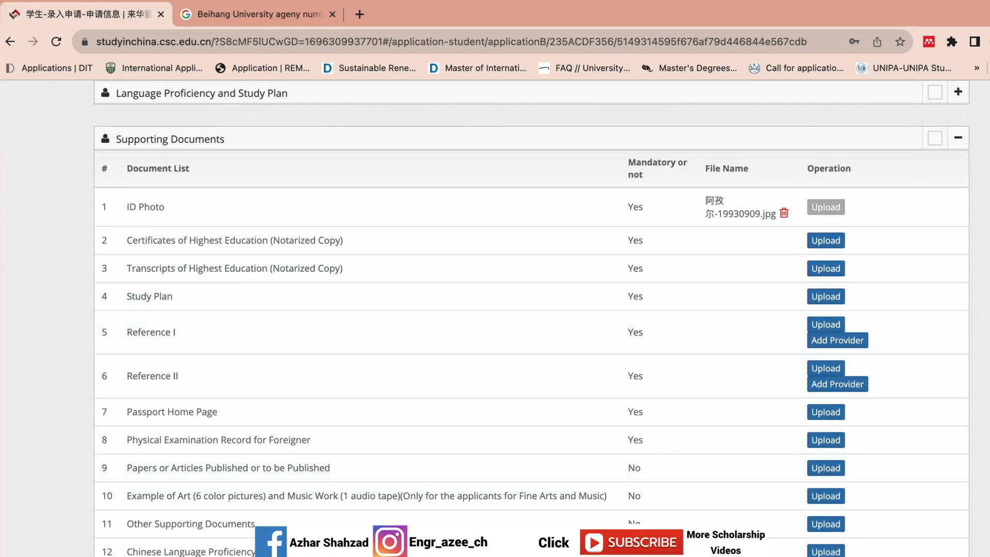
scroll(495, 309, "up", 4)
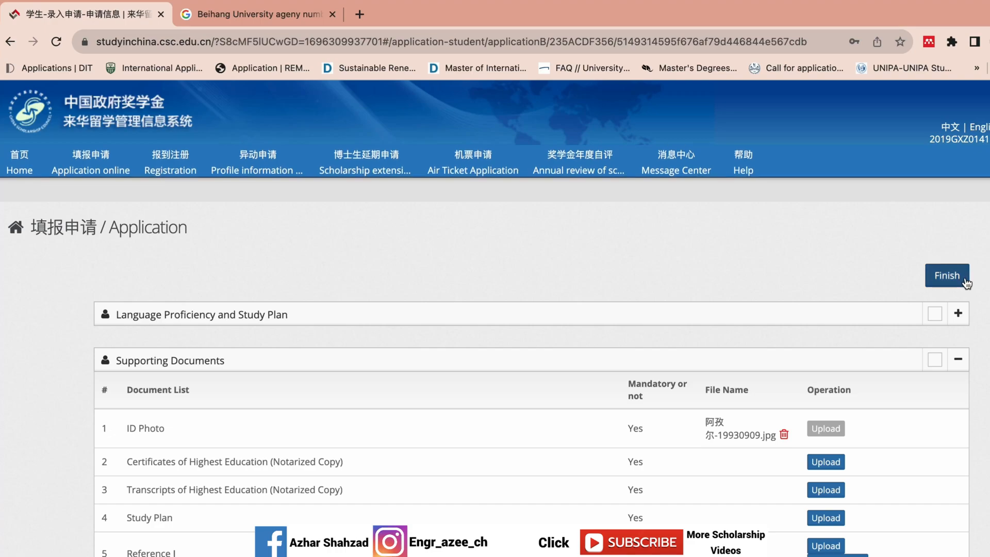
left_click(947, 275)
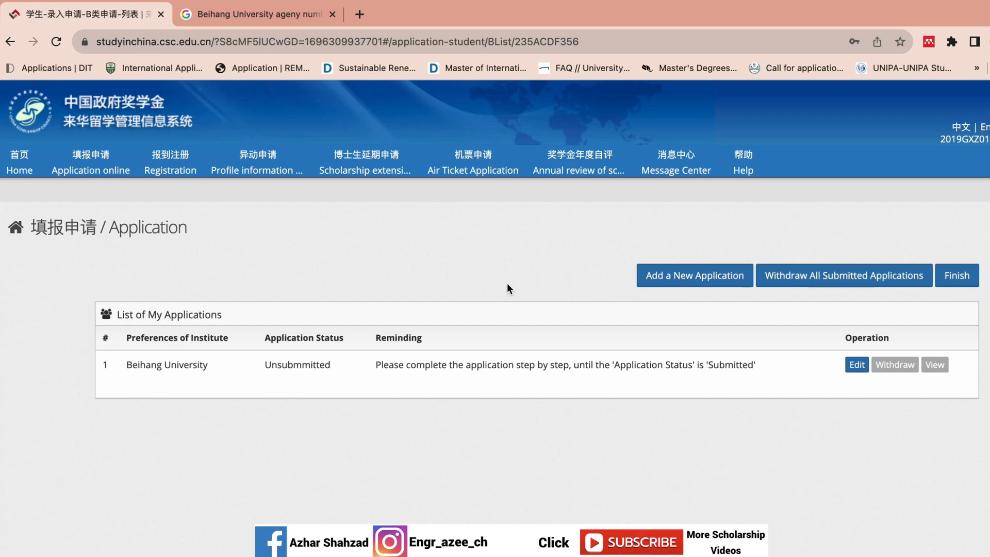
left_click_drag(208, 364, 125, 370)
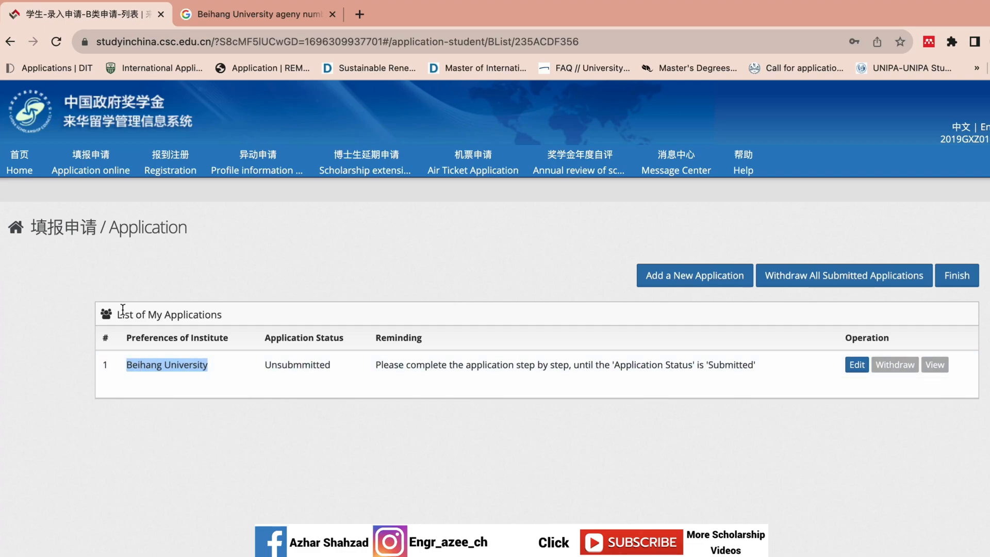
left_click(332, 265)
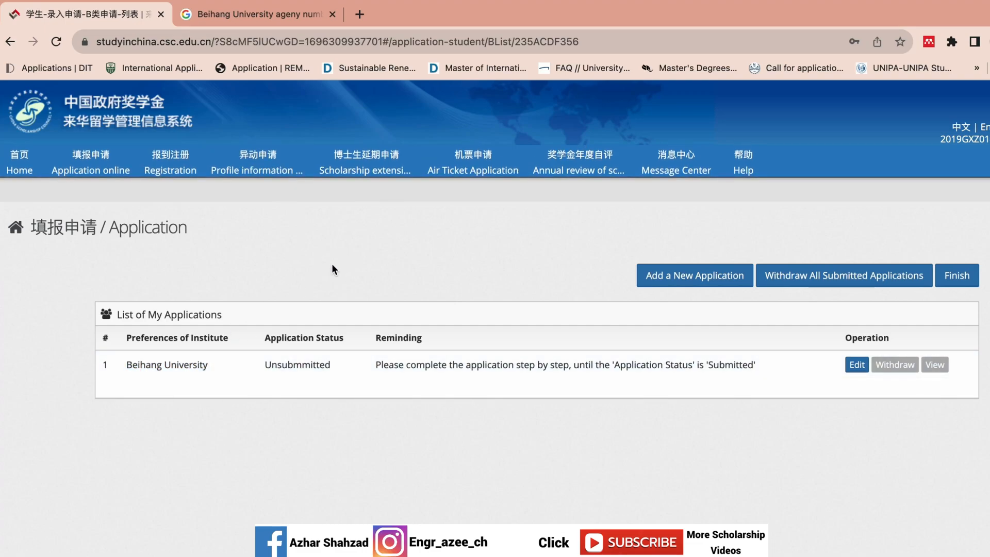